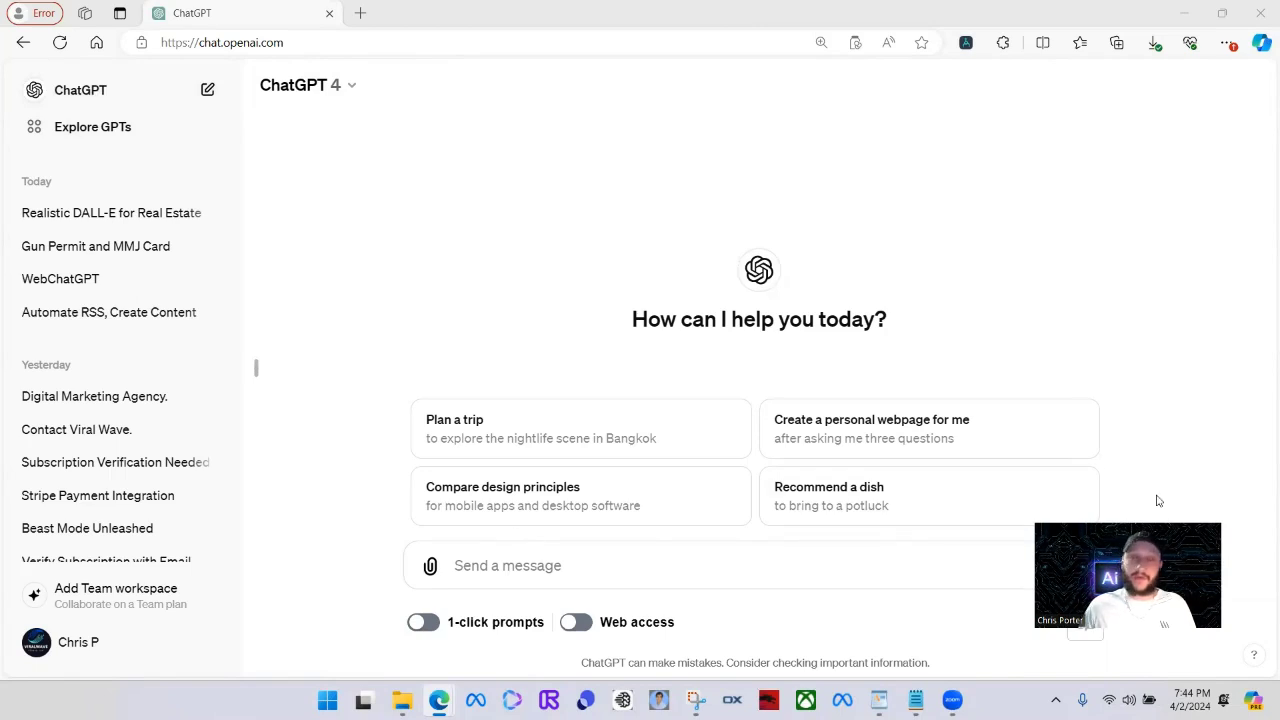
Browse to the GPT directory and start creating a new custom GPT.
{"action": "left_click", "coordinate": [103, 128]}
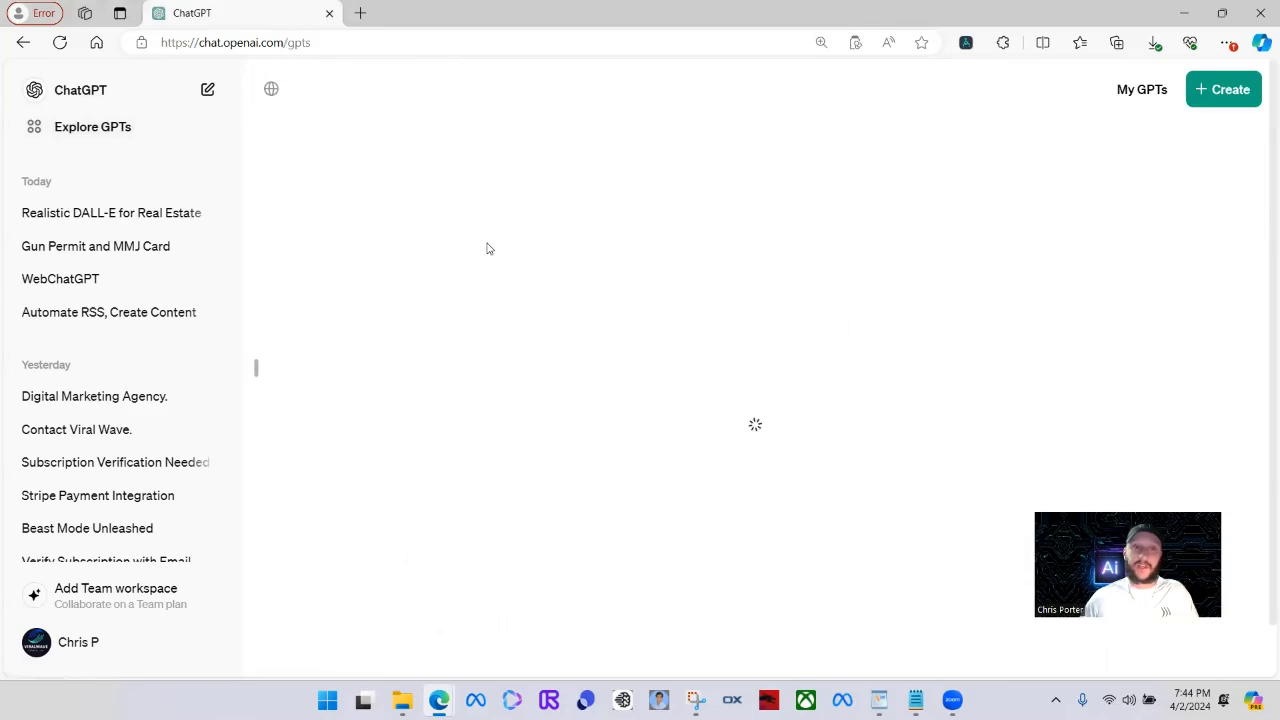
{"action": "scroll", "coordinate": [731, 426], "scroll_direction": "down", "scroll_amount": 4}
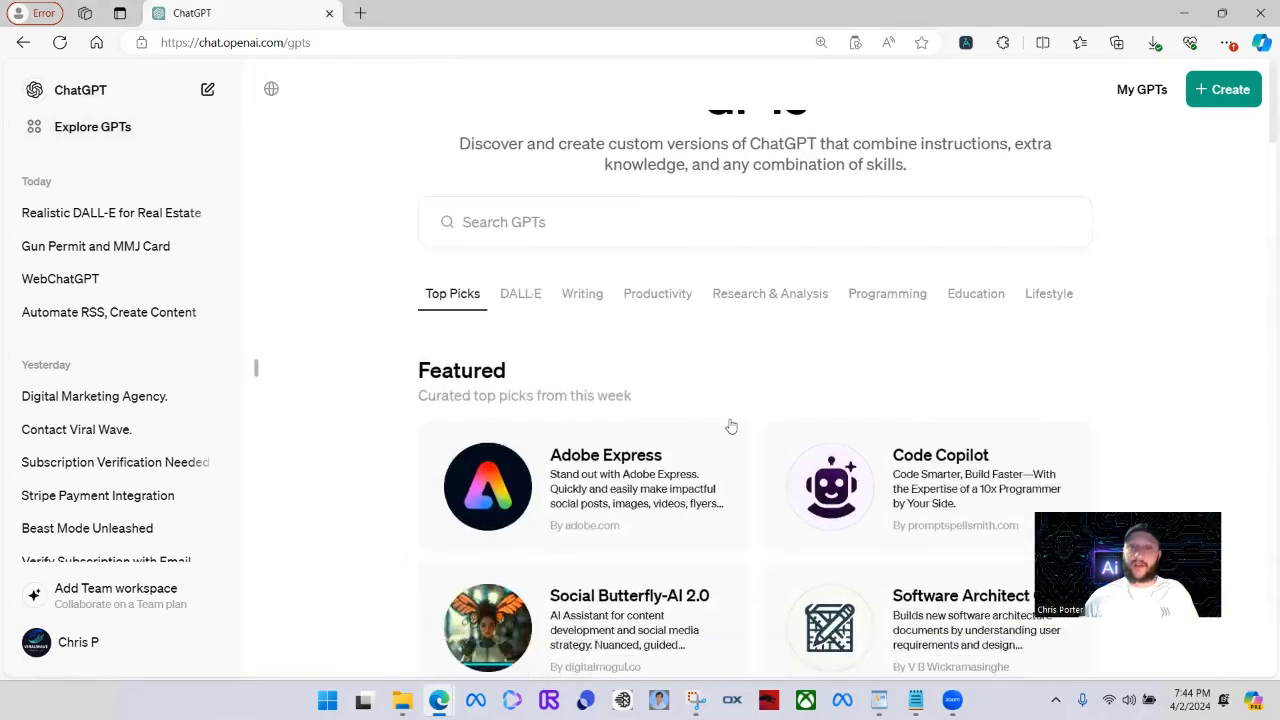
{"action": "scroll", "coordinate": [736, 423], "scroll_direction": "up", "scroll_amount": 2}
{"action": "scroll", "coordinate": [741, 422], "scroll_direction": "up", "scroll_amount": 2}
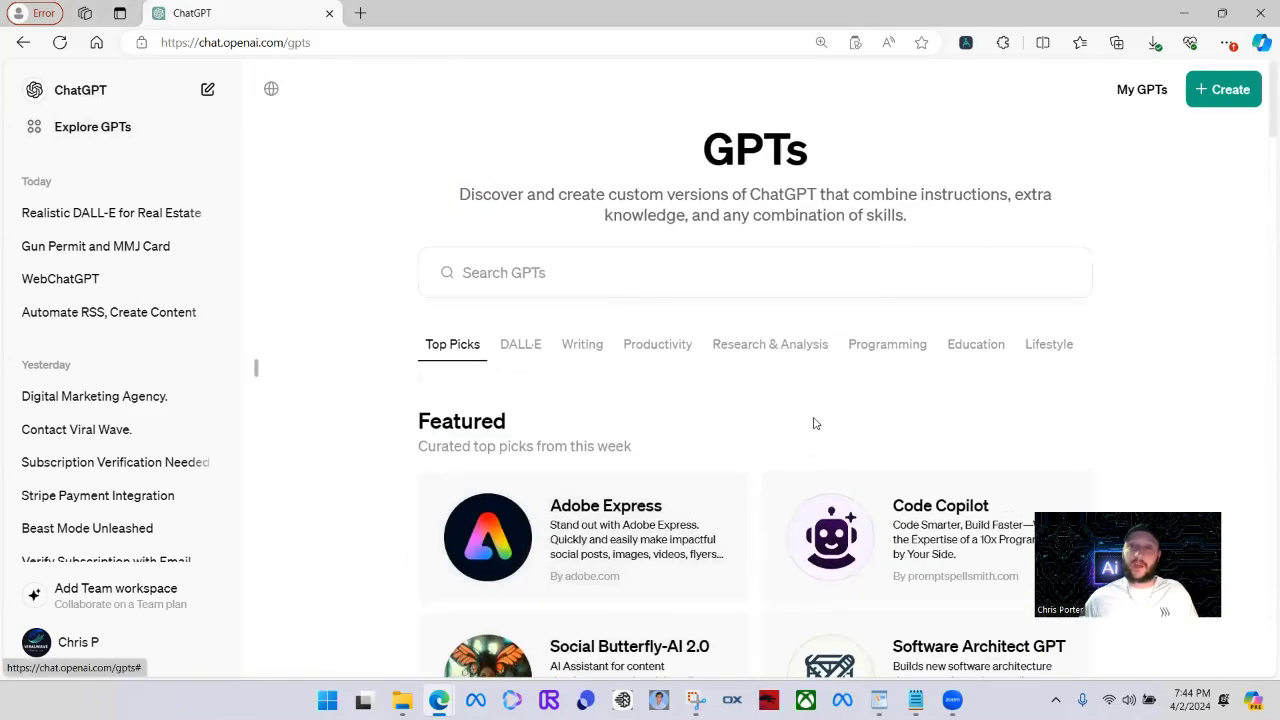
{"action": "left_click", "coordinate": [1220, 91]}
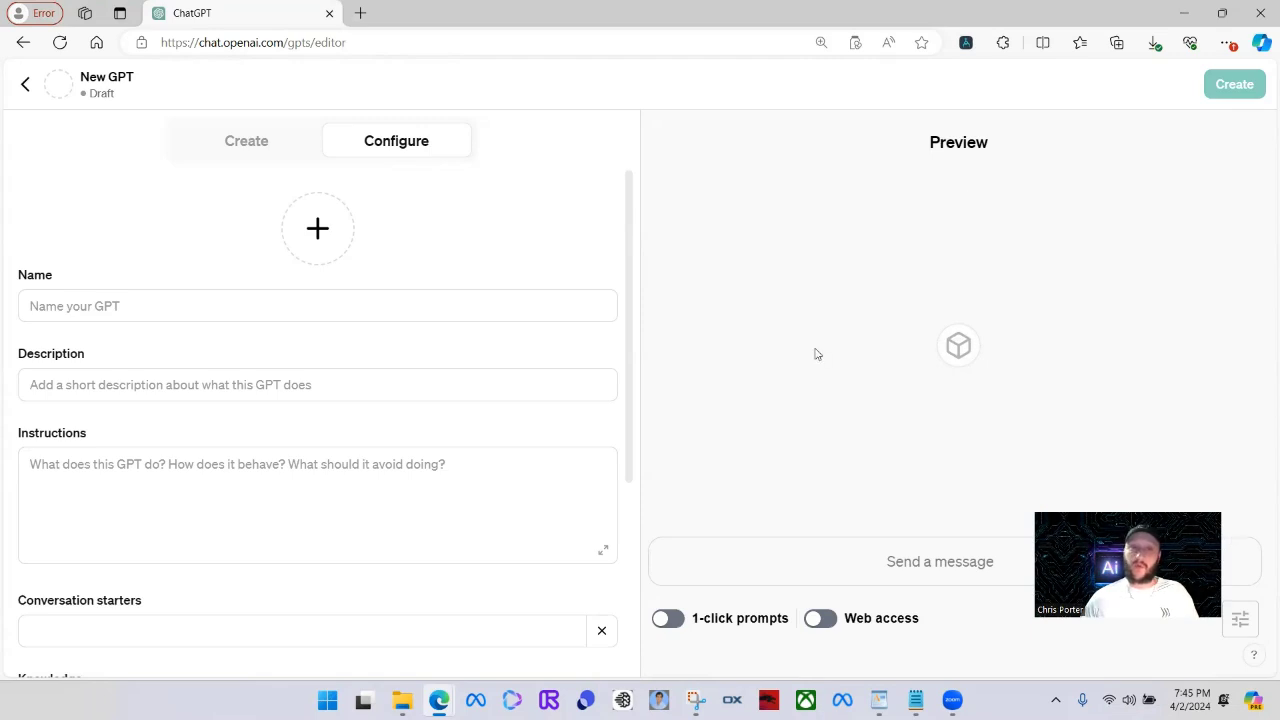
Name the new GPT "Viral Wave Studio Helper".
{"action": "left_click", "coordinate": [140, 309]}
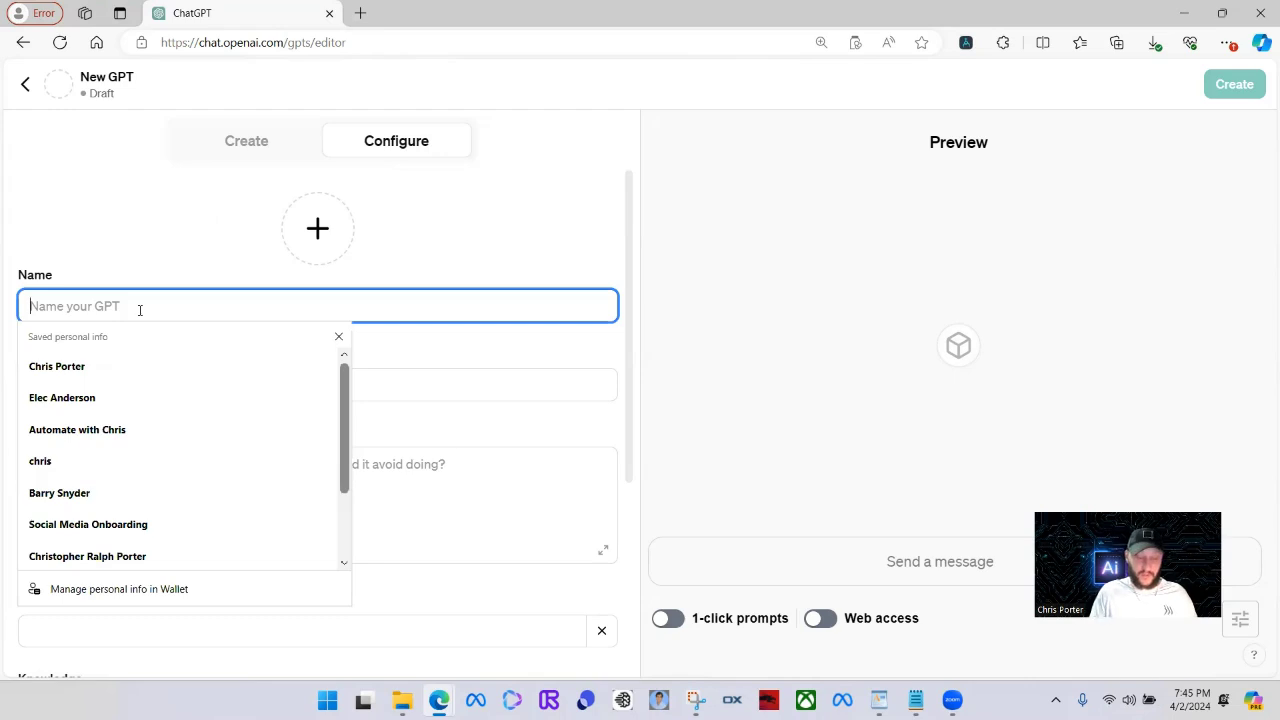
{"action": "type", "text": "Viral Wave Stu"}
{"action": "key", "text": "BackSpace"}
{"action": "type", "text": "udio Helper"}
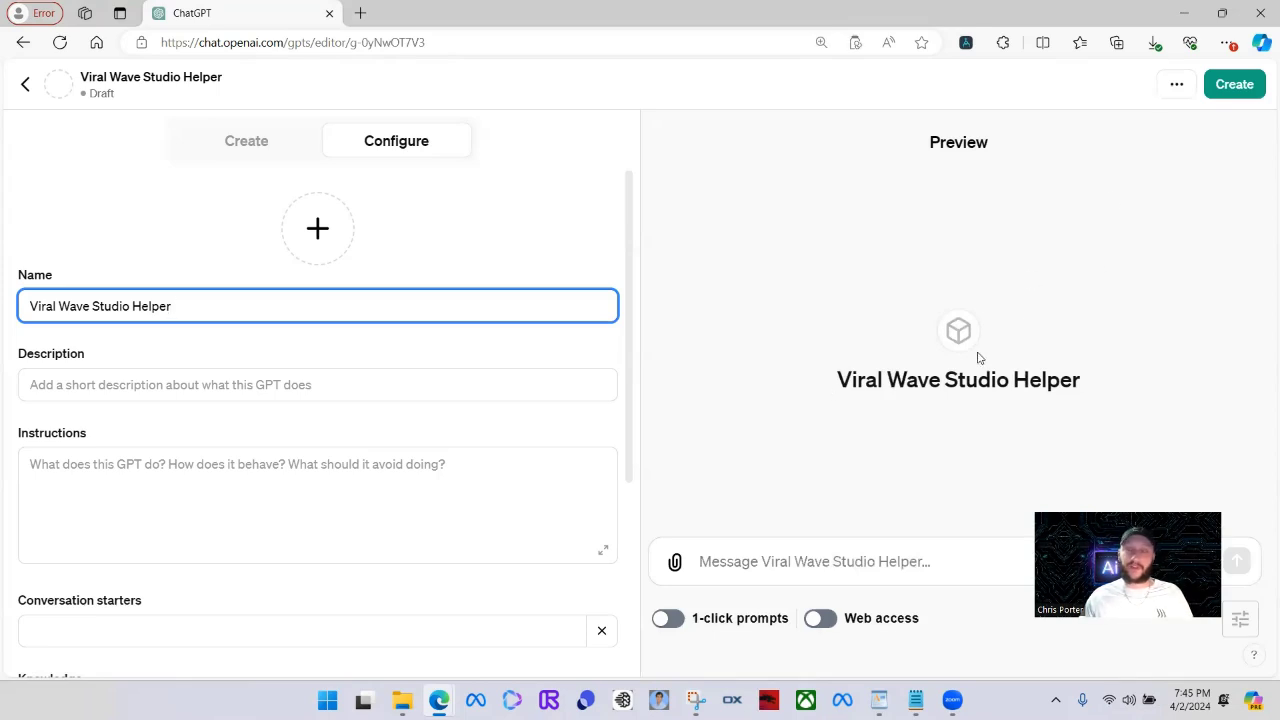
Enter the GPT description "I help create emails, work agreements and more!".
{"action": "left_click", "coordinate": [377, 390]}
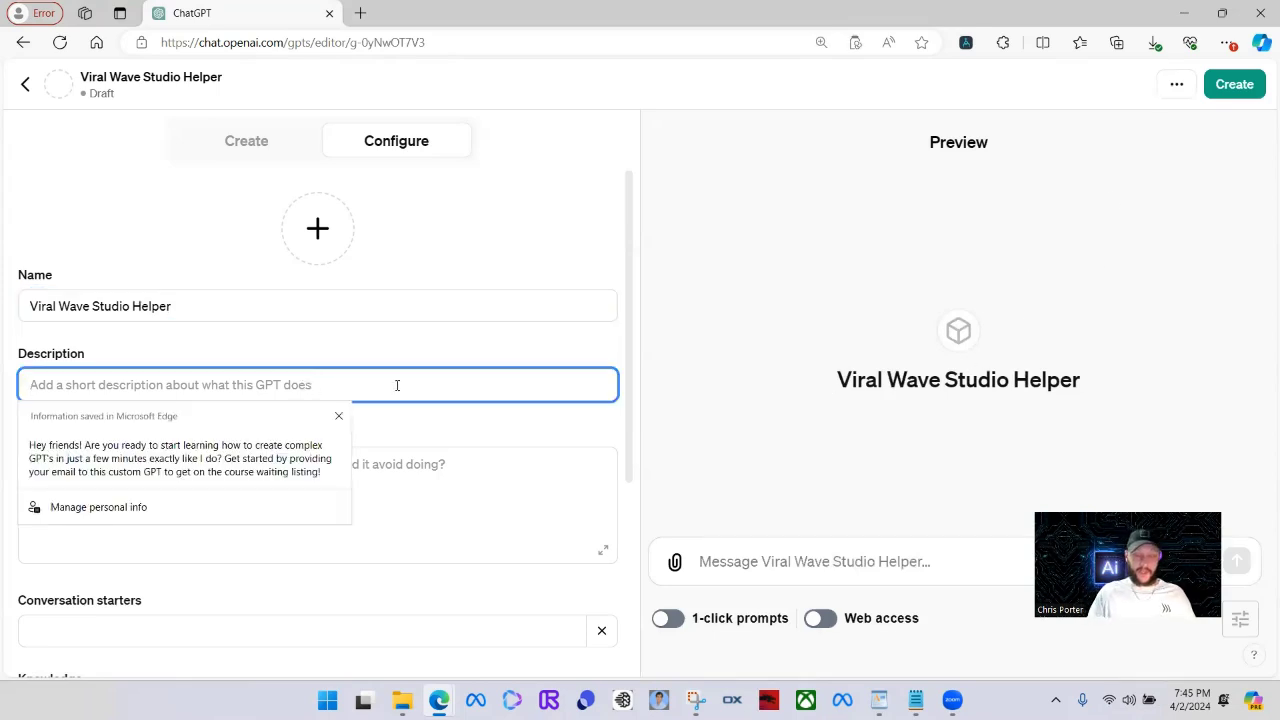
{"action": "type", "text": "I help c"}
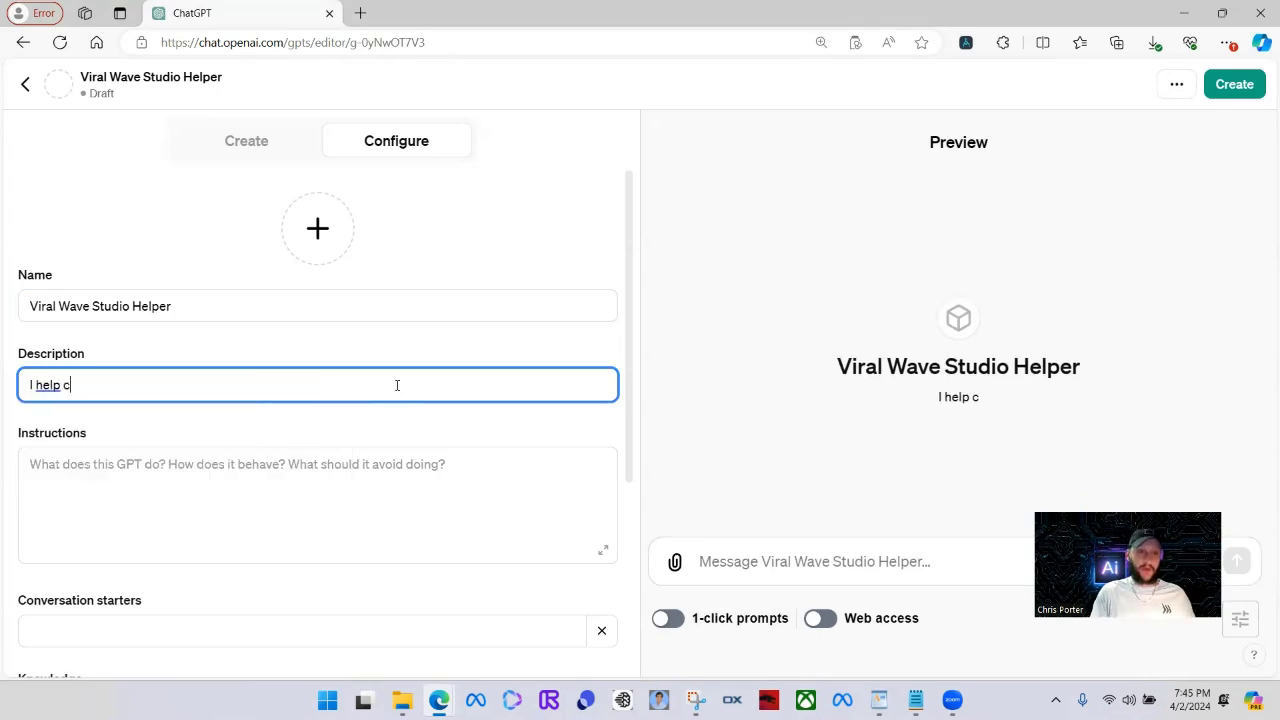
{"action": "type", "text": "reate emails "}
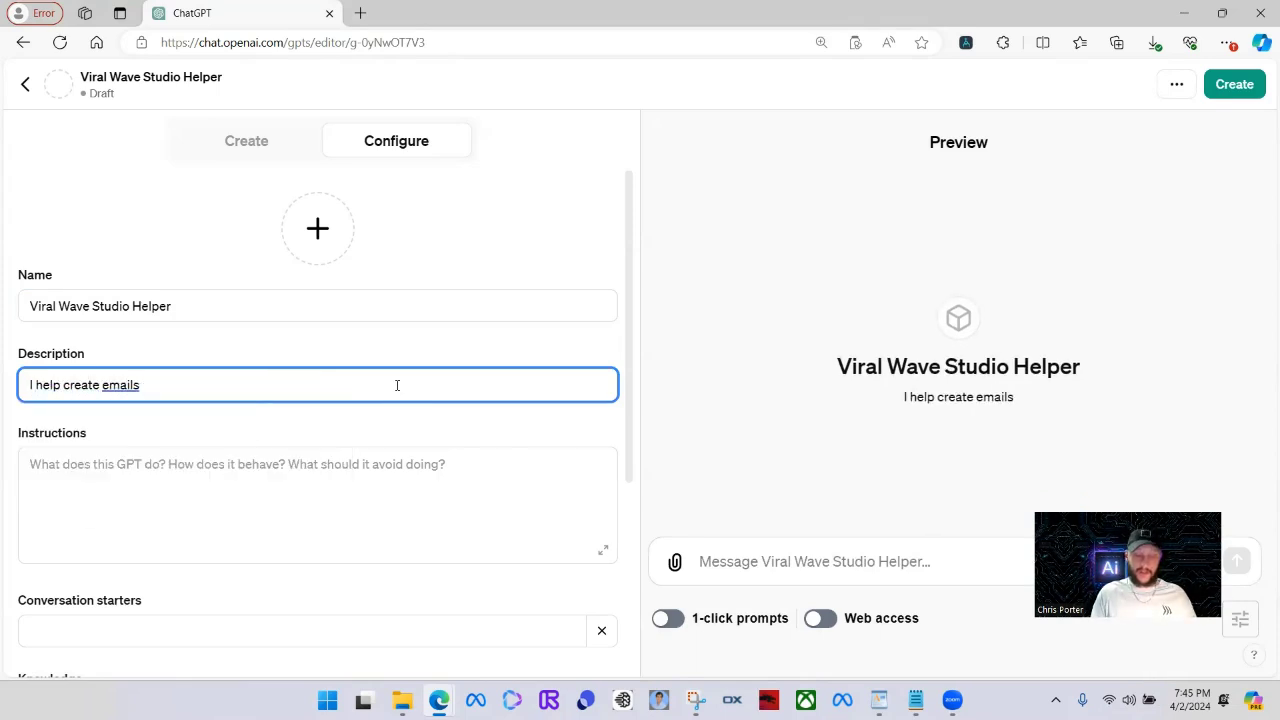
{"action": "type", "text": ", work agreements and more!"}
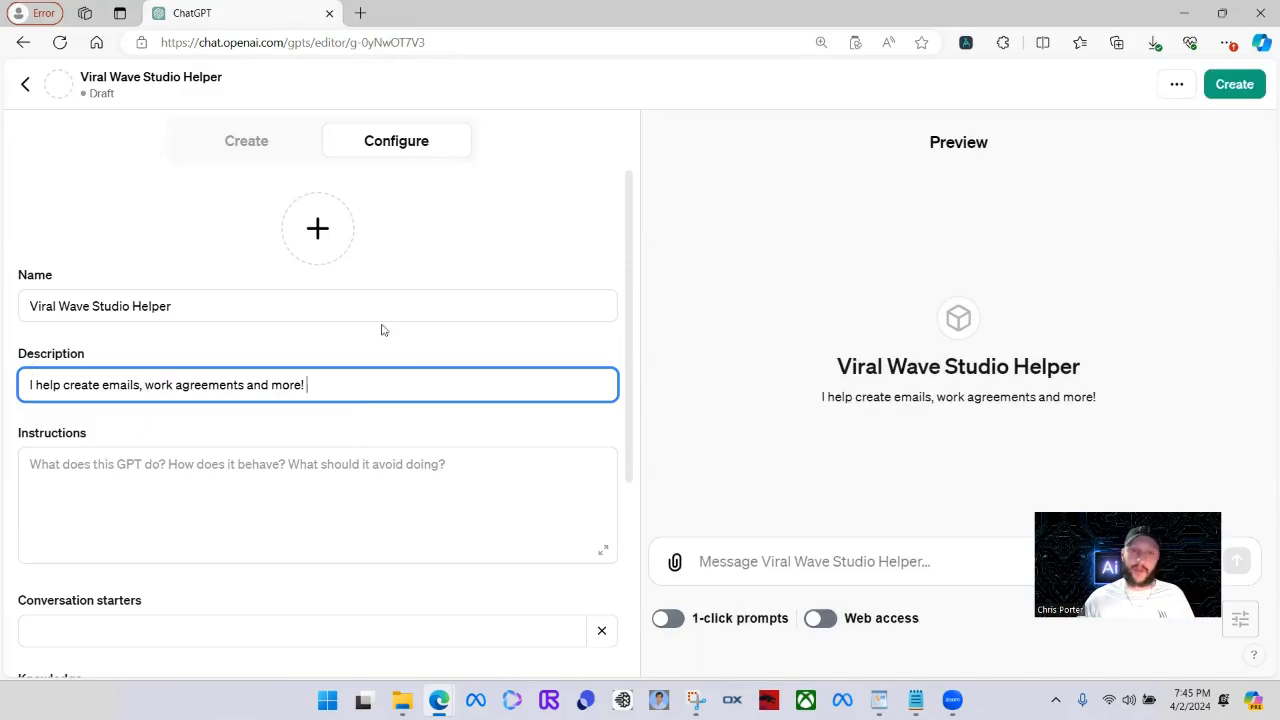
Review the GPT's configuration sections for instructions, conversation starters, knowledge files, capabilities and actions.
{"action": "scroll", "coordinate": [238, 370], "scroll_direction": "down", "scroll_amount": 1}
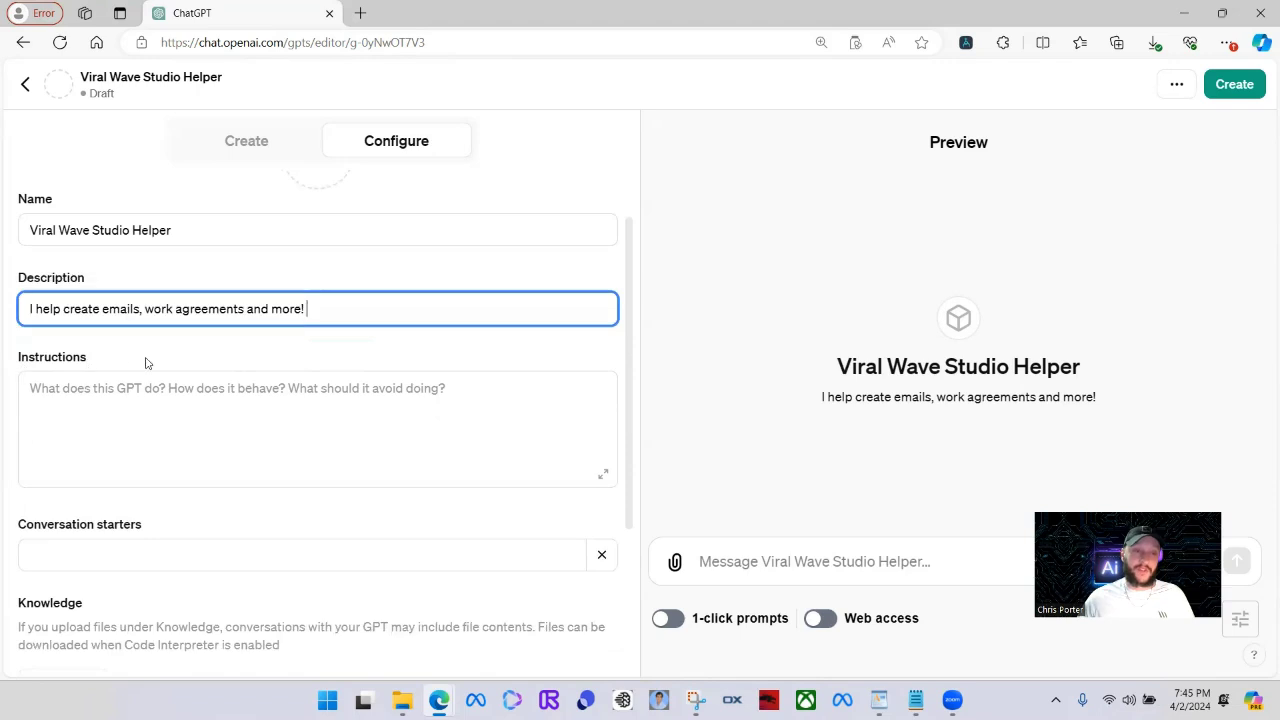
{"action": "scroll", "coordinate": [140, 362], "scroll_direction": "down", "scroll_amount": 3}
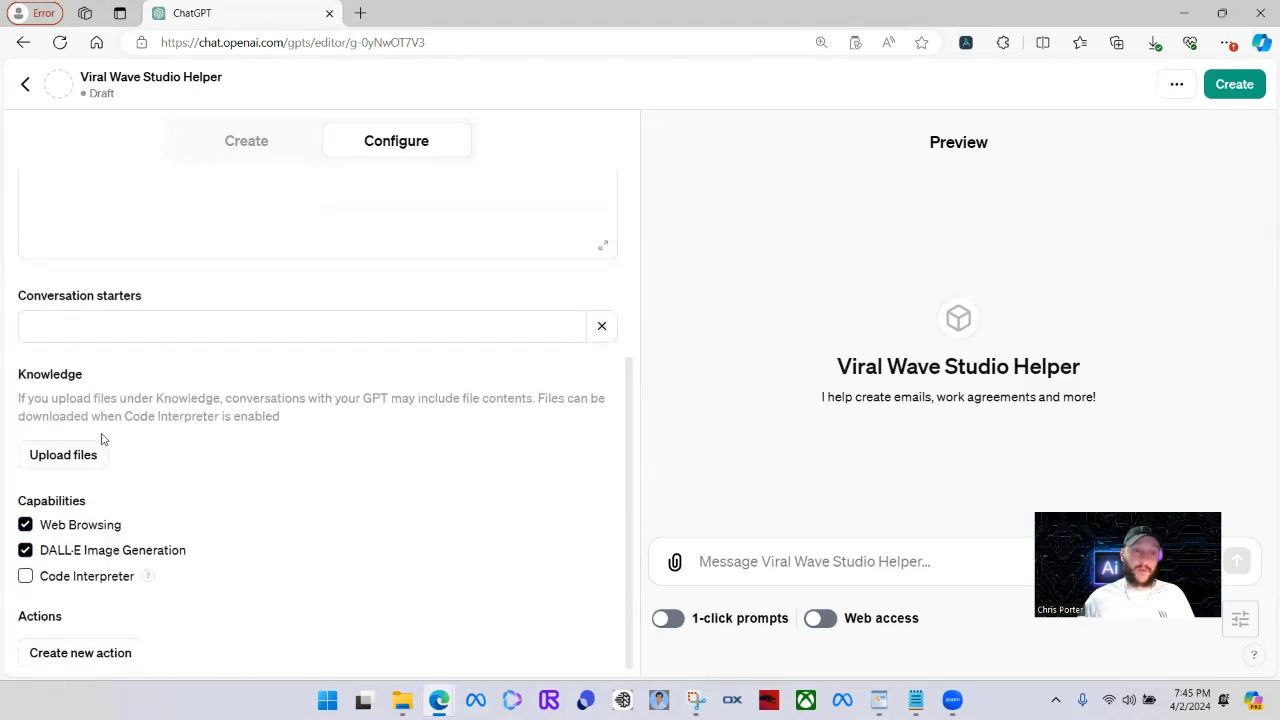
{"action": "scroll", "coordinate": [110, 450], "scroll_direction": "down", "scroll_amount": 1}
{"action": "mouse_move", "coordinate": [83, 494]}
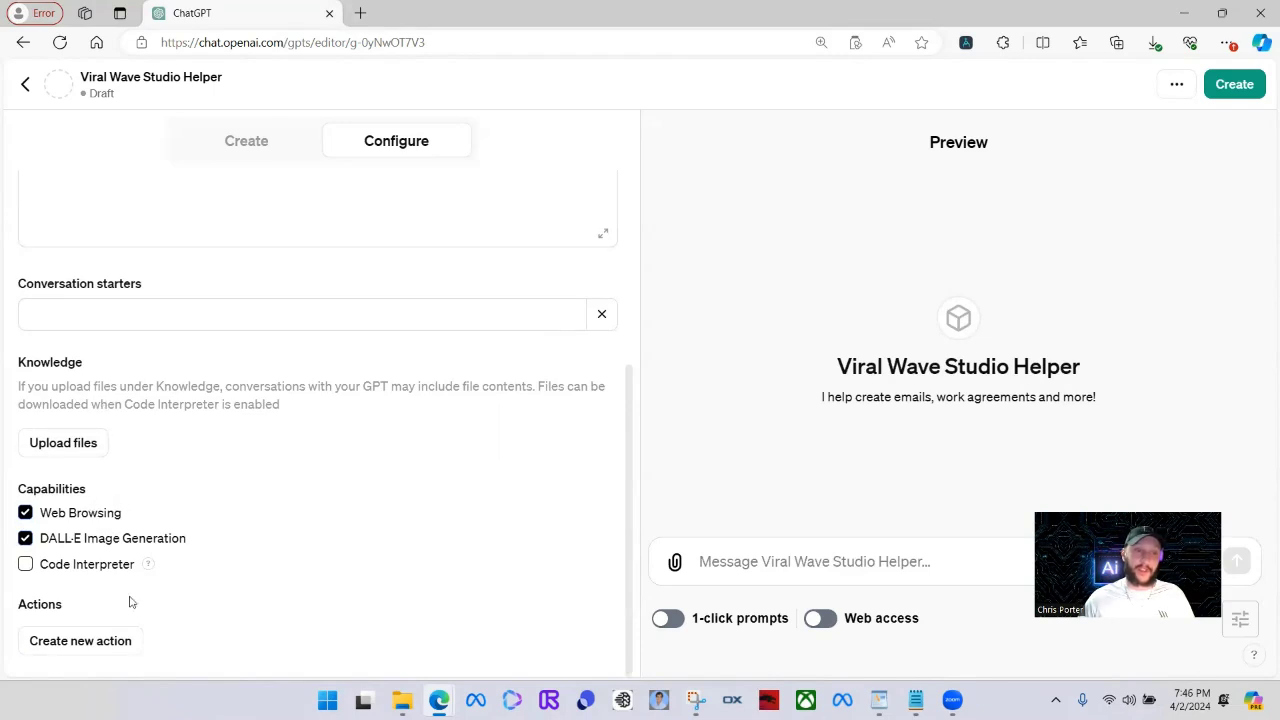
{"action": "scroll", "coordinate": [123, 357], "scroll_direction": "up", "scroll_amount": 4}
{"action": "scroll", "coordinate": [125, 357], "scroll_direction": "down", "scroll_amount": 4}
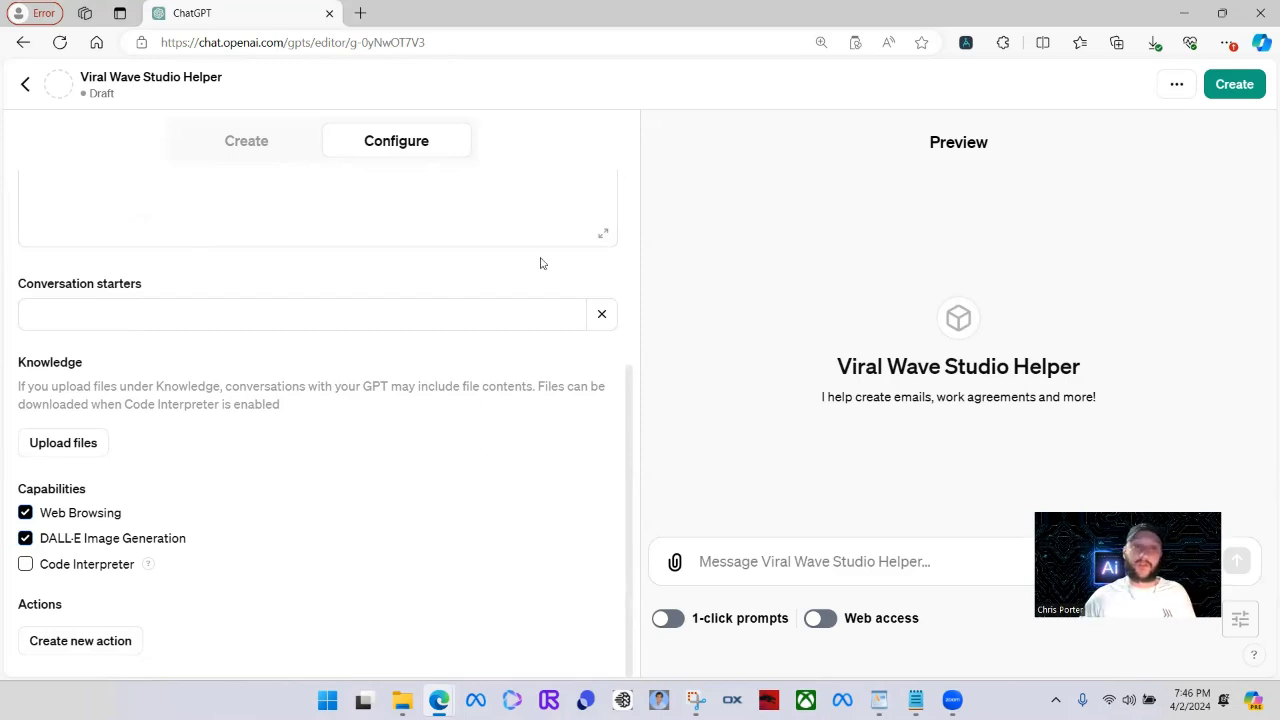
{"action": "scroll", "coordinate": [400, 425], "scroll_direction": "up", "scroll_amount": 3}
{"action": "scroll", "coordinate": [432, 360], "scroll_direction": "down", "scroll_amount": 2}
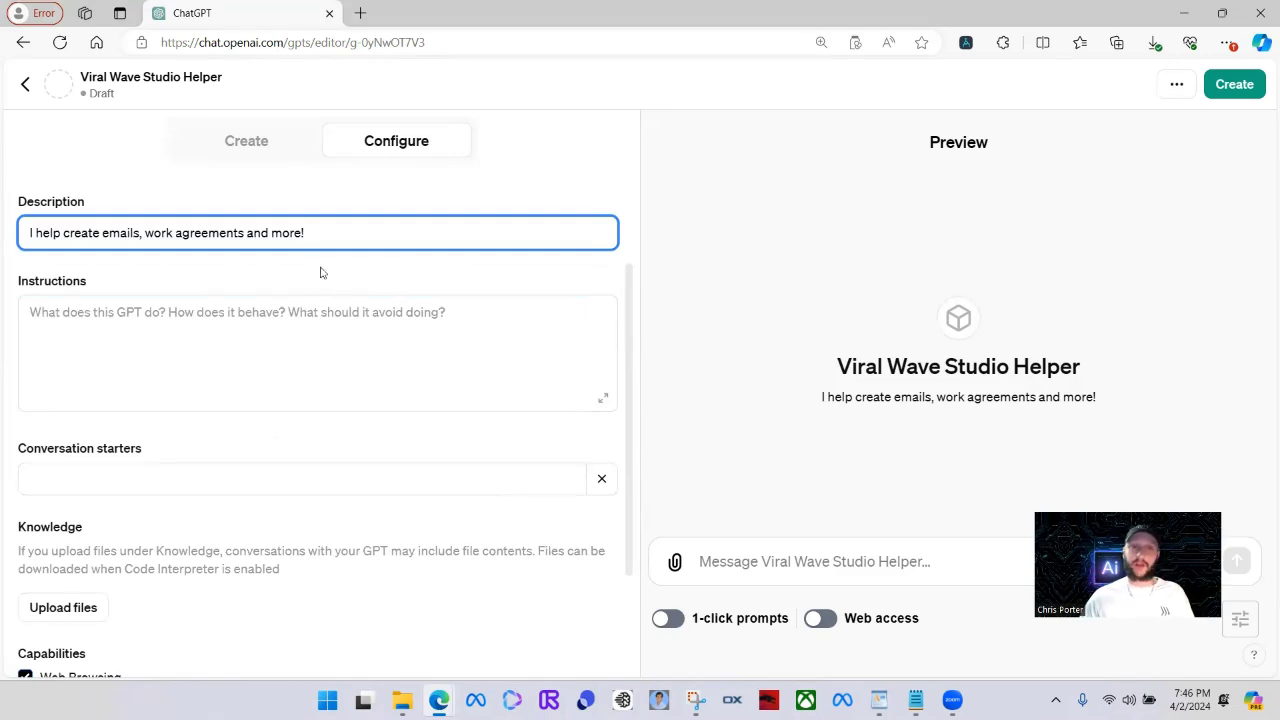
{"action": "scroll", "coordinate": [432, 320], "scroll_direction": "down", "scroll_amount": 1}
{"action": "scroll", "coordinate": [432, 320], "scroll_direction": "up", "scroll_amount": 3}
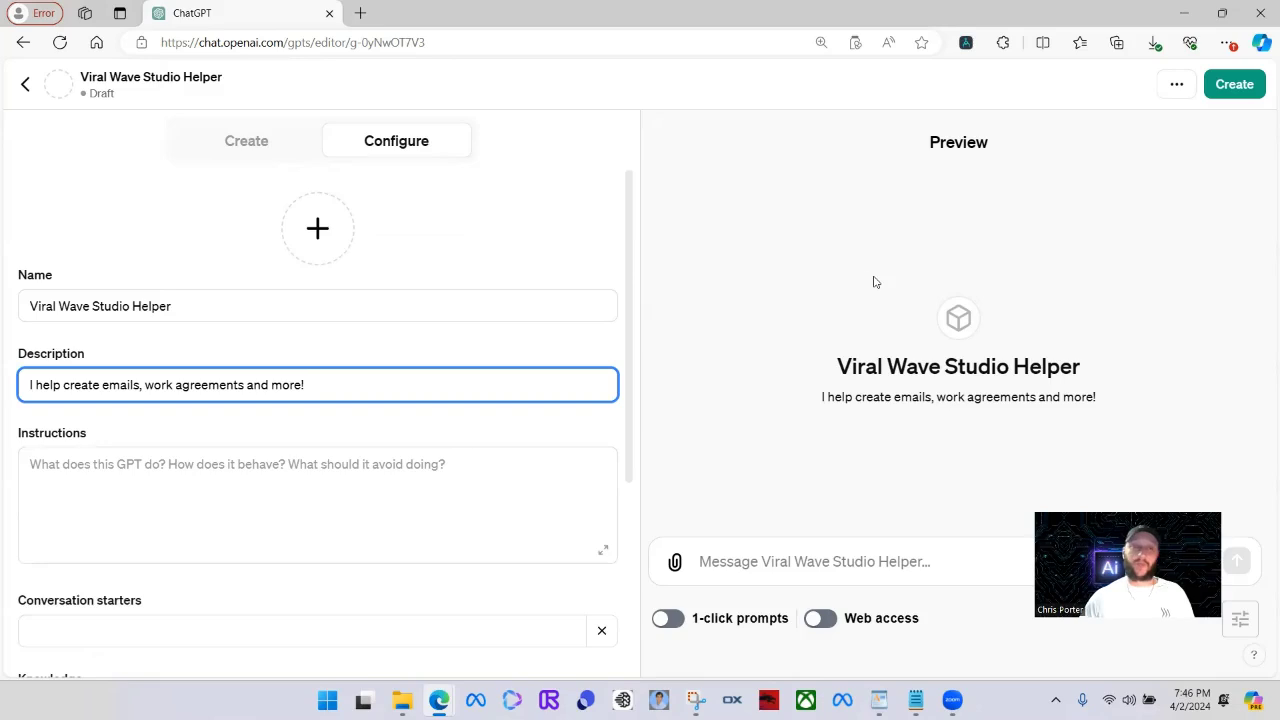
Write the GPT instructions "Its your job to help me write emails, work agreements and more".
{"action": "scroll", "coordinate": [169, 480], "scroll_direction": "down", "scroll_amount": 2}
{"action": "mouse_move", "coordinate": [31, 300]}
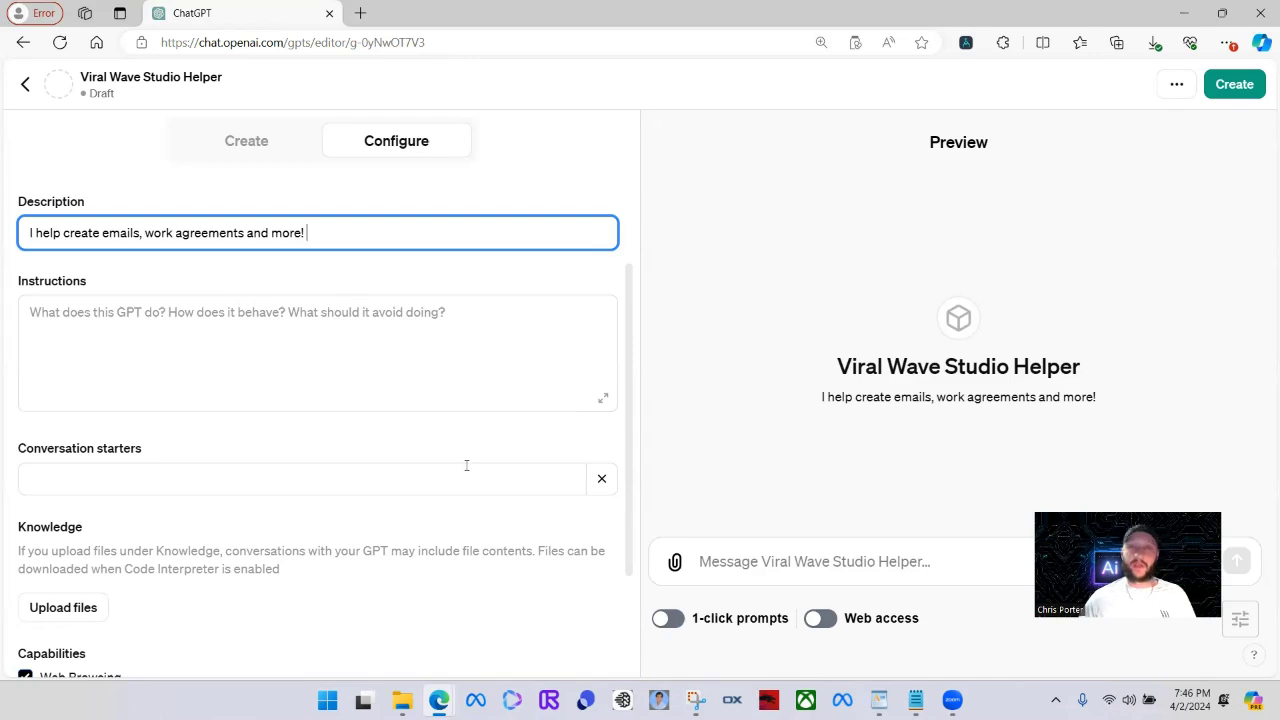
{"action": "left_click", "coordinate": [328, 334]}
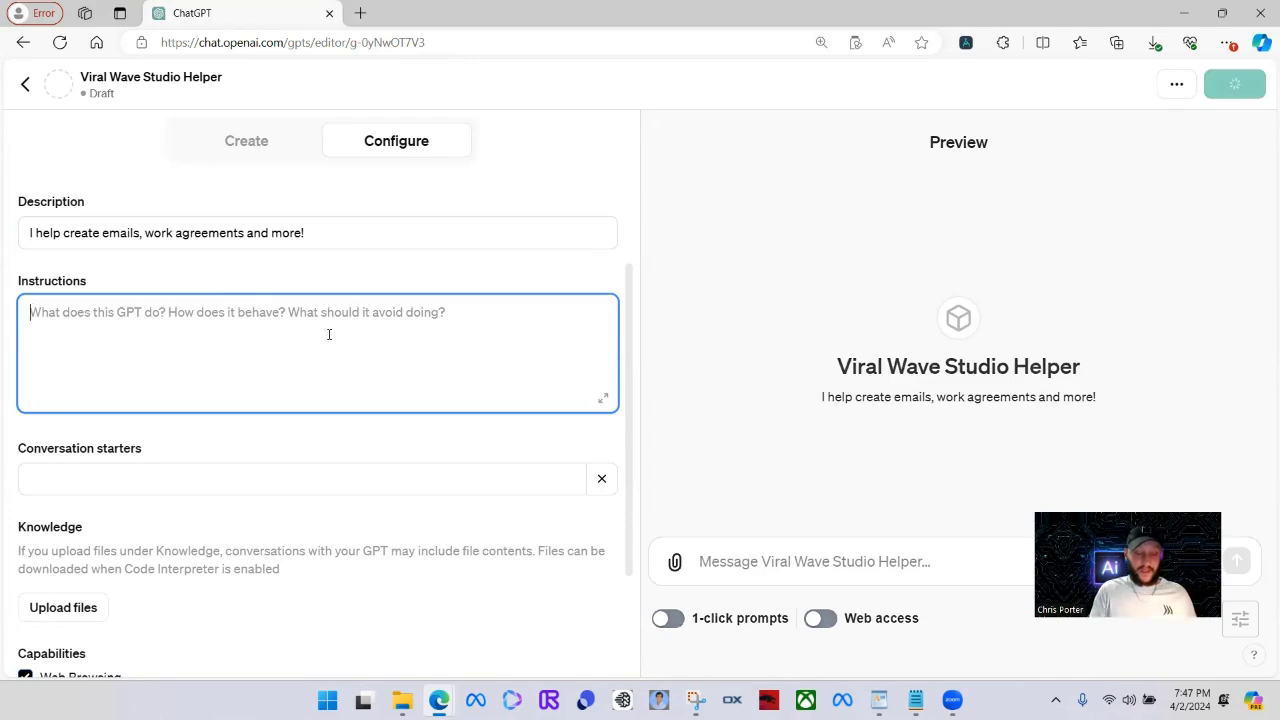
{"action": "type", "text": "Its your job to help me"}
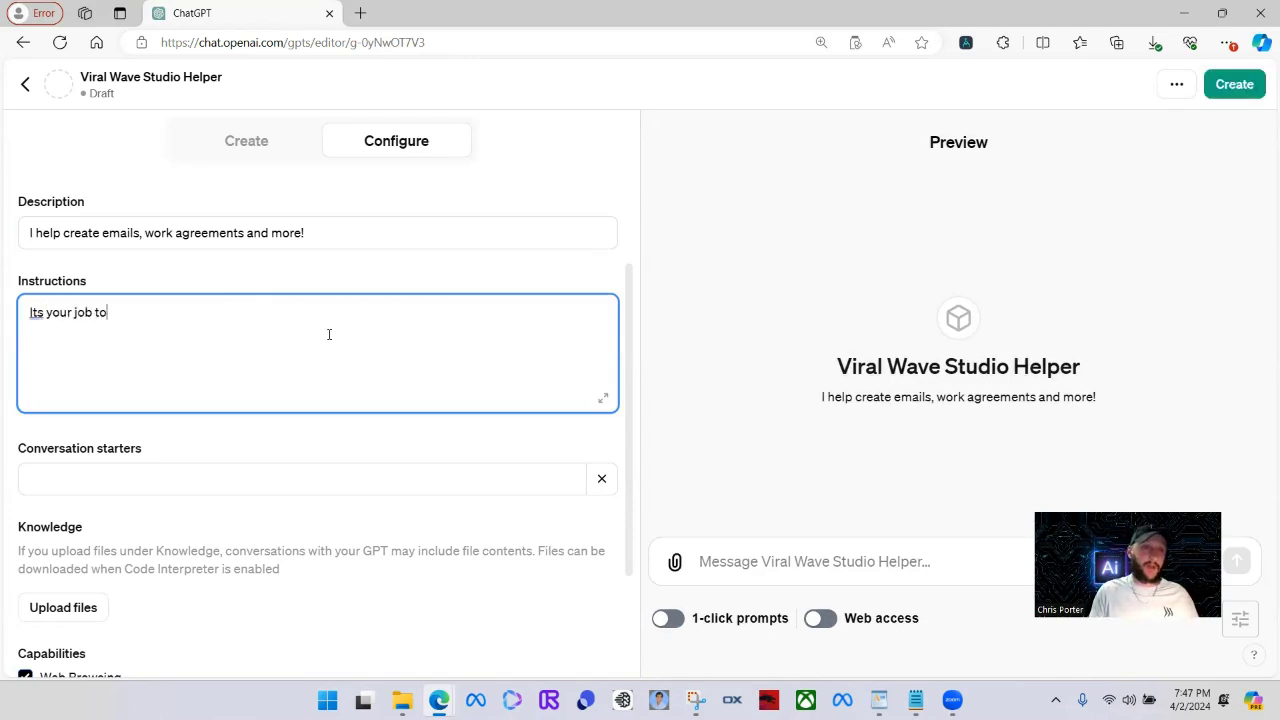
{"action": "type", "text": "rit"}
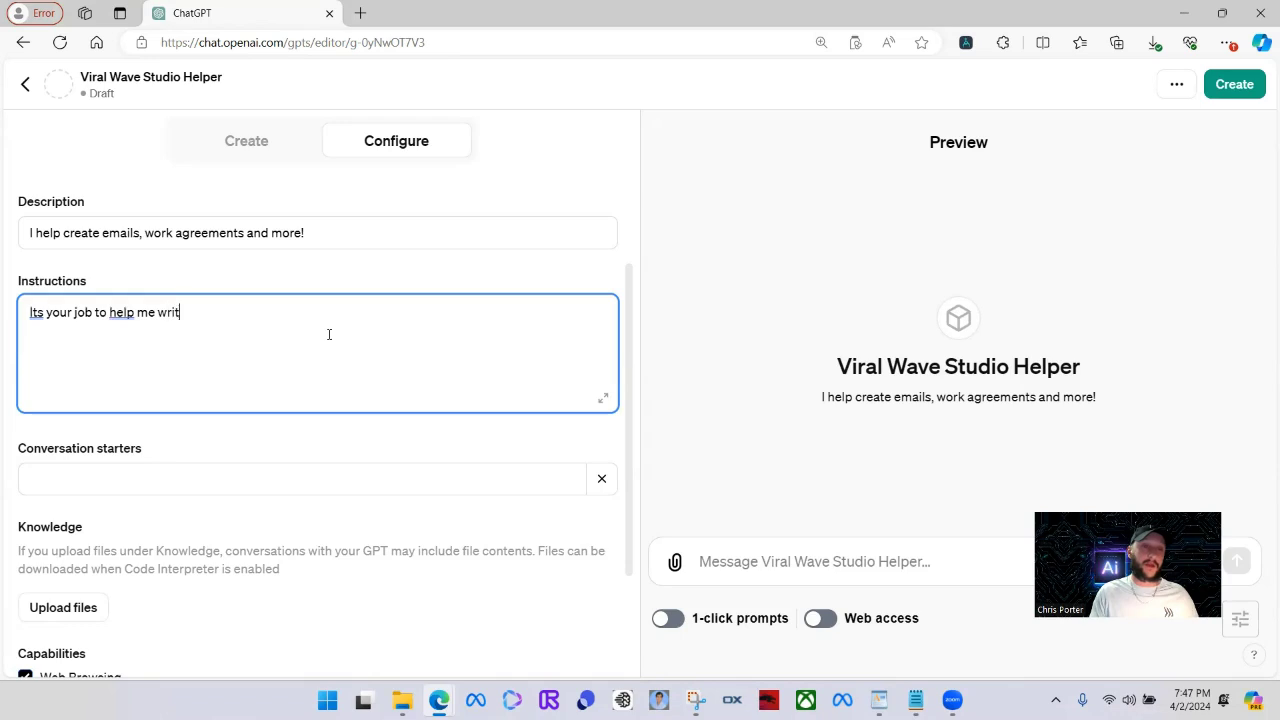
{"action": "type", "text": "e emails, work agreements and more"}
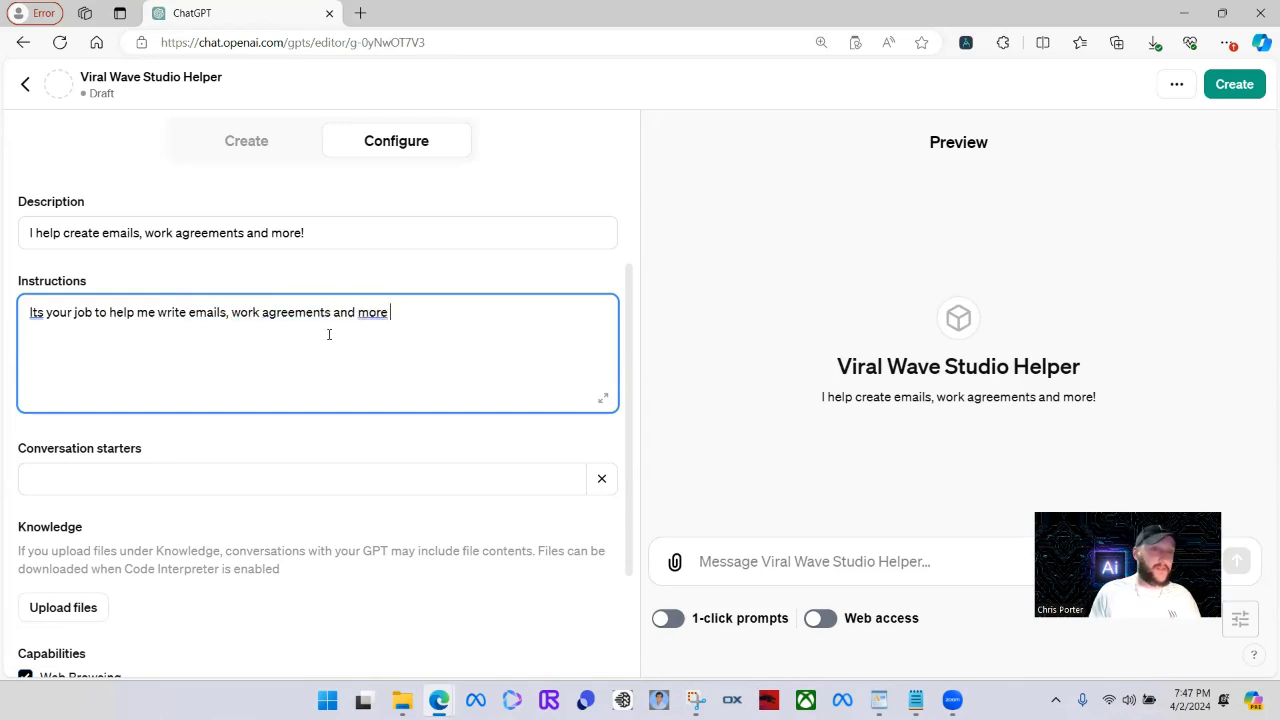
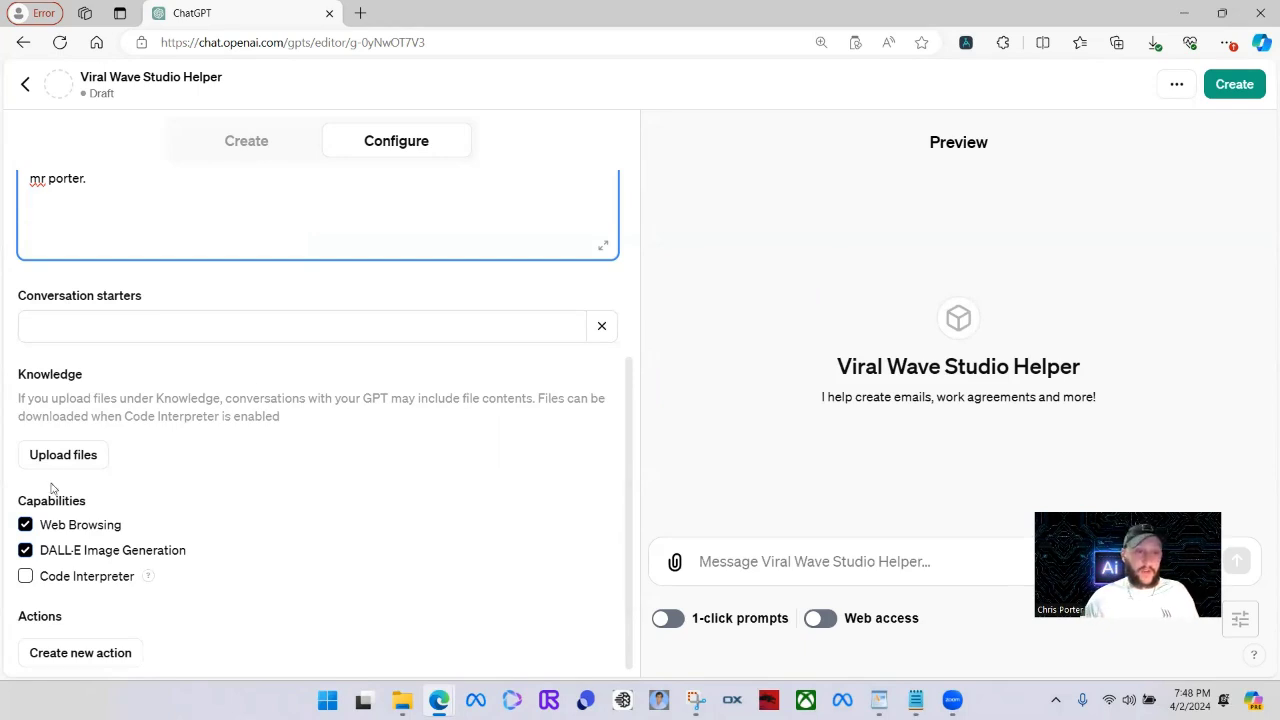
Upload Viral Wave Studio Comprehensive.txt from the Desktop to the GPT's knowledge.
{"action": "scroll", "coordinate": [114, 363], "scroll_direction": "up", "scroll_amount": 3}
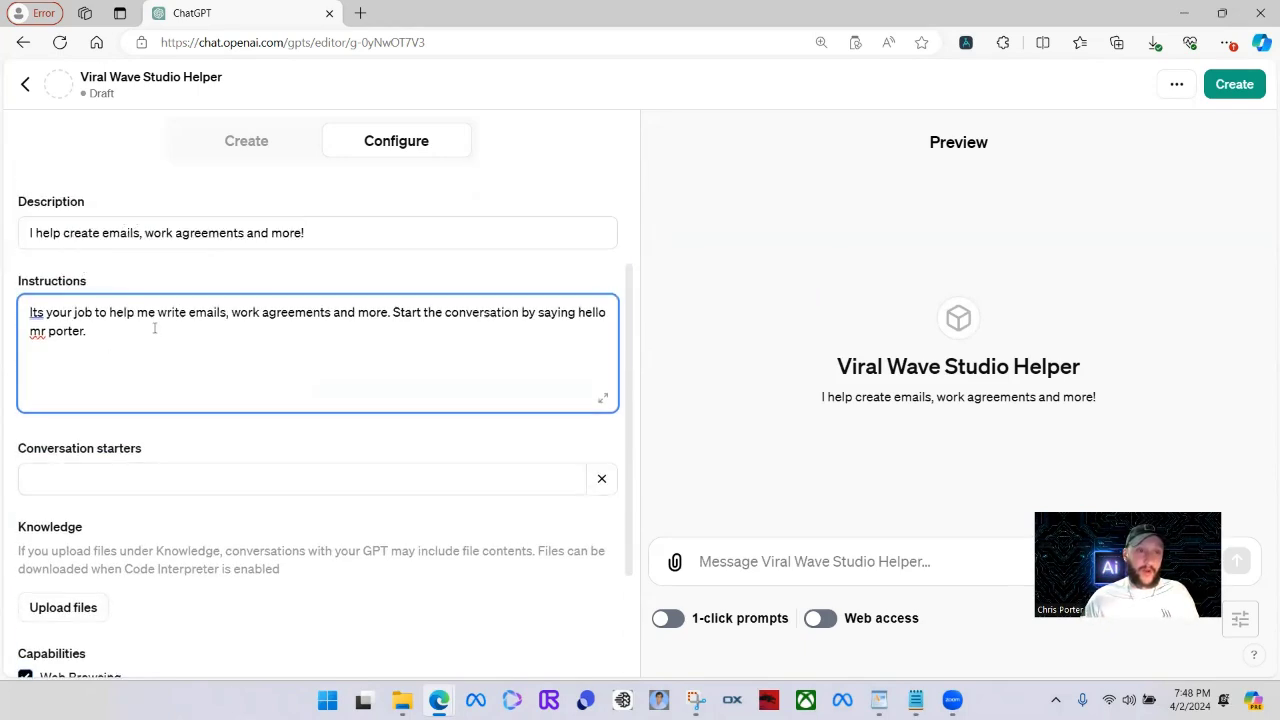
{"action": "scroll", "coordinate": [154, 328], "scroll_direction": "down", "scroll_amount": 3}
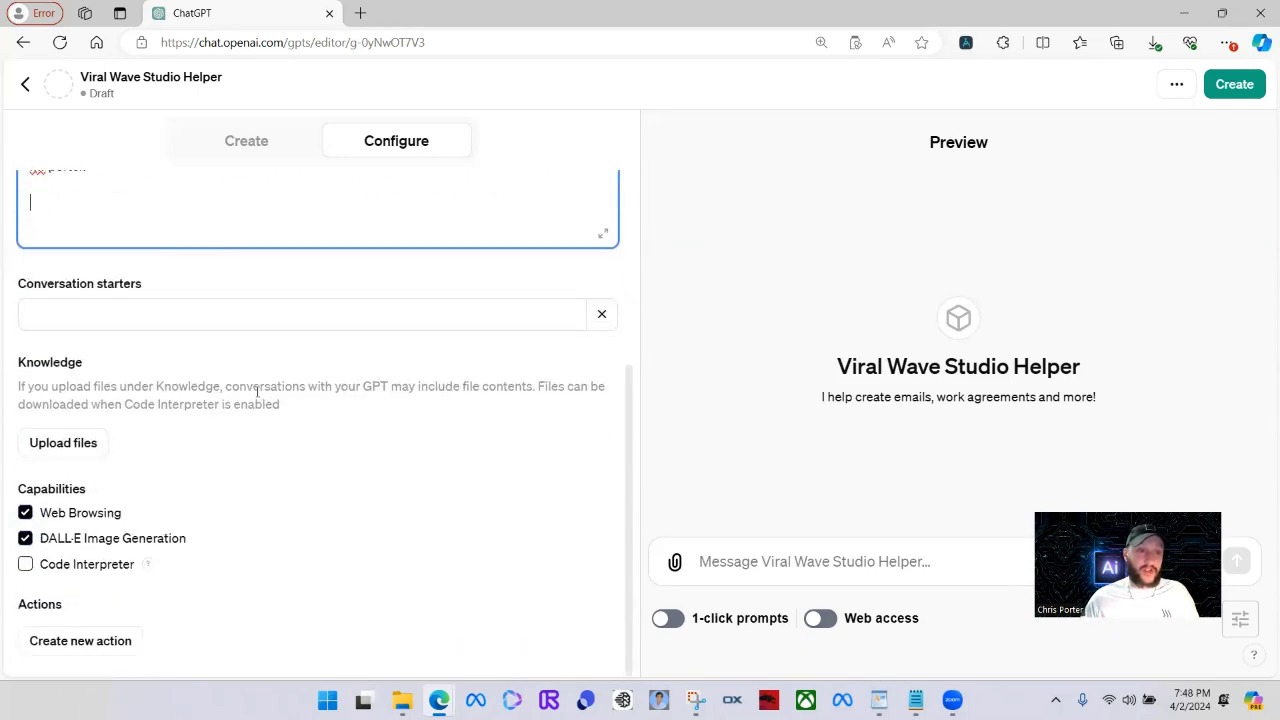
{"action": "left_click", "coordinate": [61, 446]}
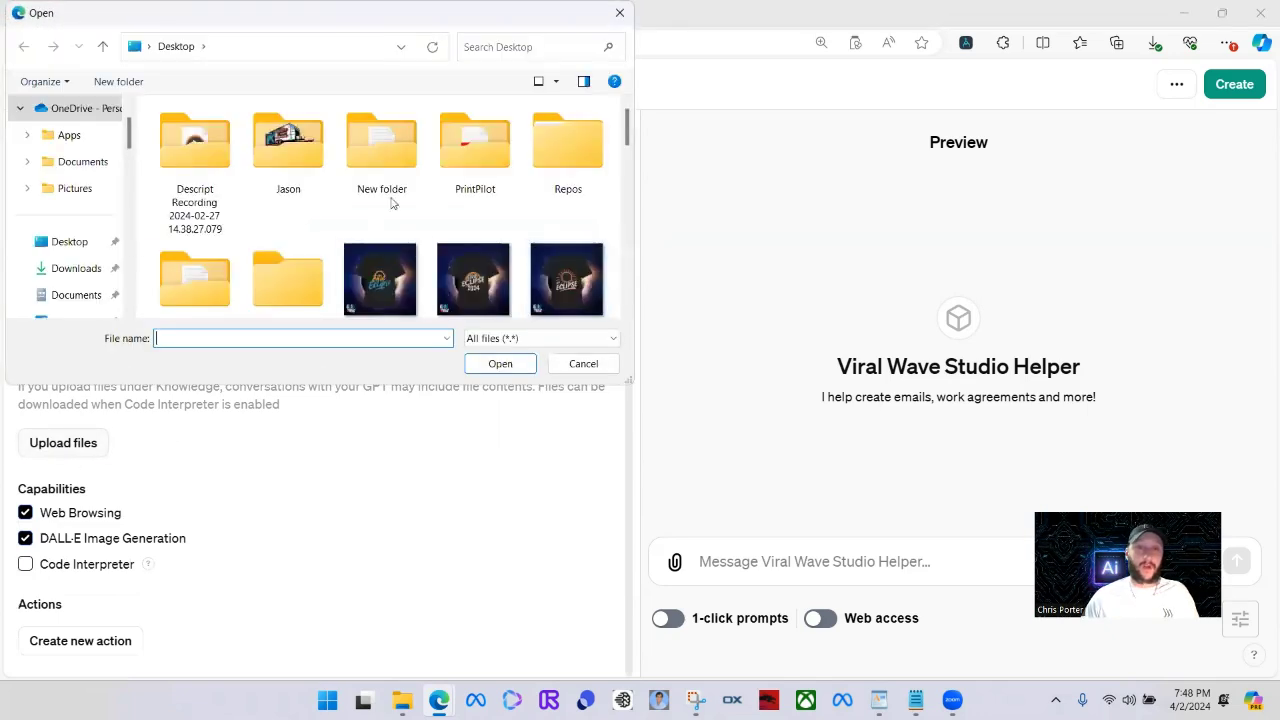
{"action": "scroll", "coordinate": [400, 208], "scroll_direction": "down", "scroll_amount": 15}
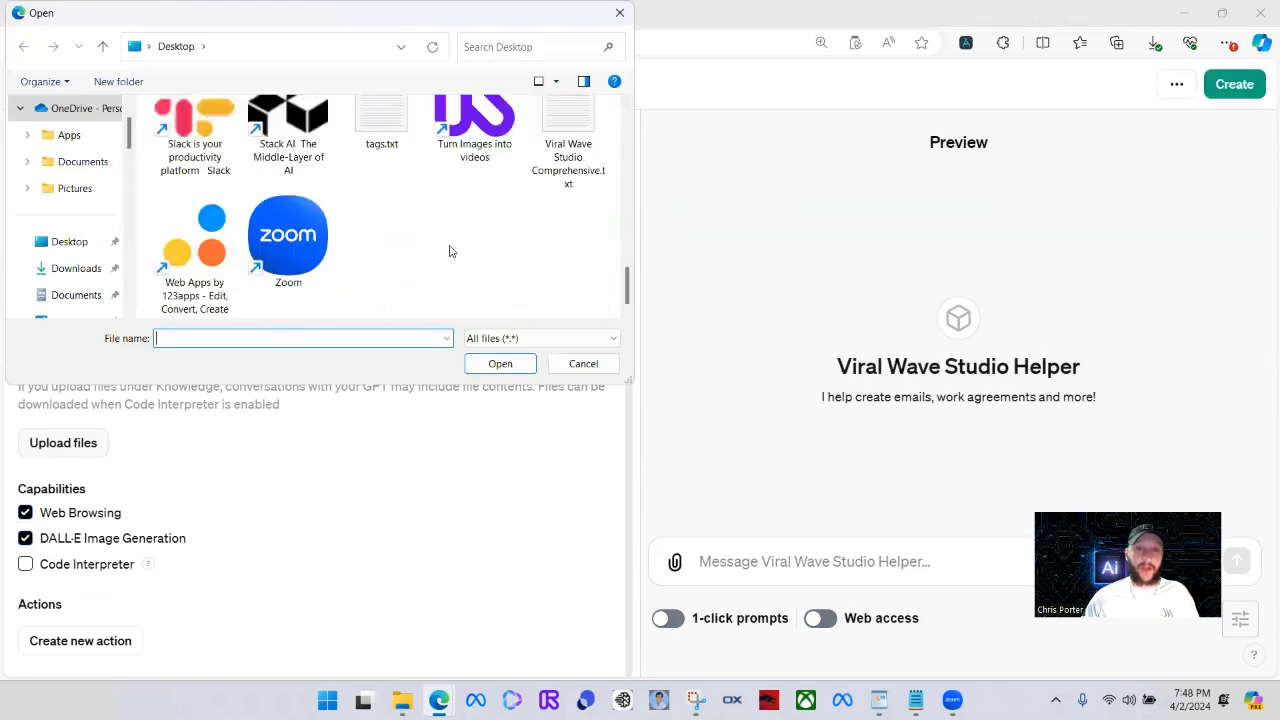
{"action": "scroll", "coordinate": [449, 251], "scroll_direction": "up", "scroll_amount": 1}
{"action": "left_click", "coordinate": [567, 160]}
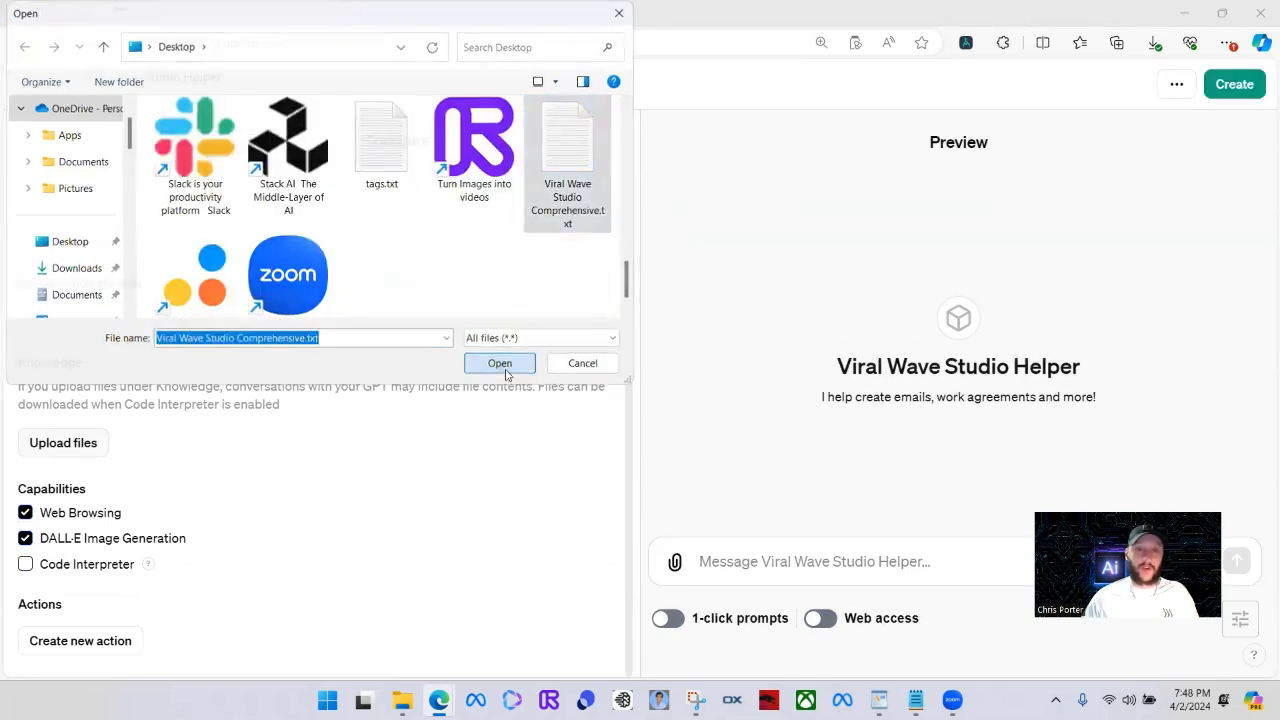
{"action": "left_click", "coordinate": [499, 363]}
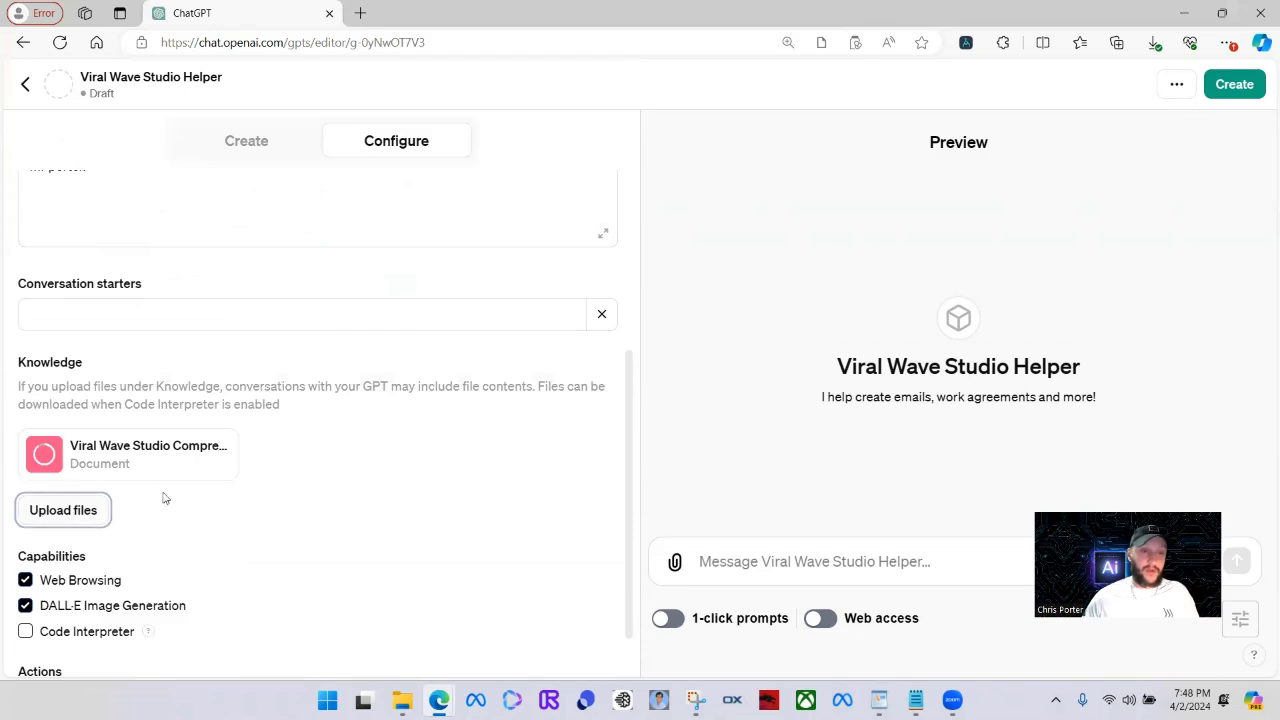
Add Social Media Automation Packages.rtf and Work Agreement Social Media Management.rtf from the ViralWave Studio folder to the GPT's knowledge.
{"action": "key", "text": "Return"}
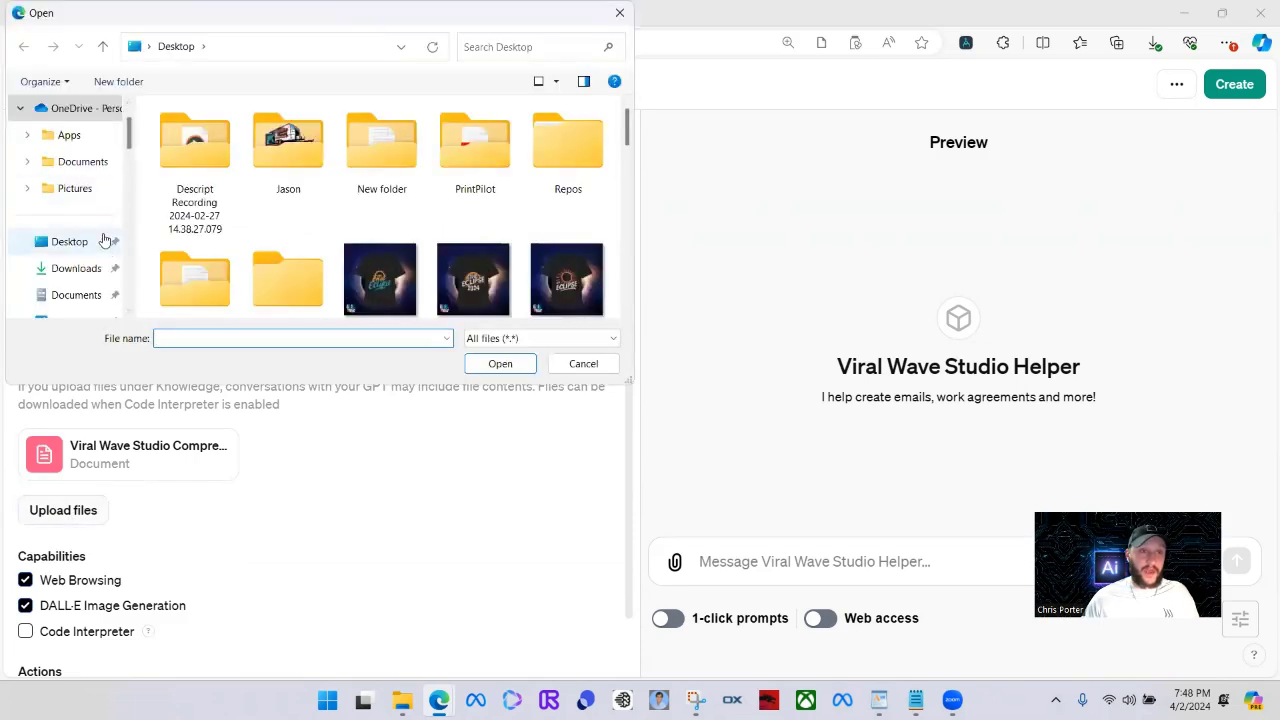
{"action": "scroll", "coordinate": [104, 240], "scroll_direction": "down", "scroll_amount": 15}
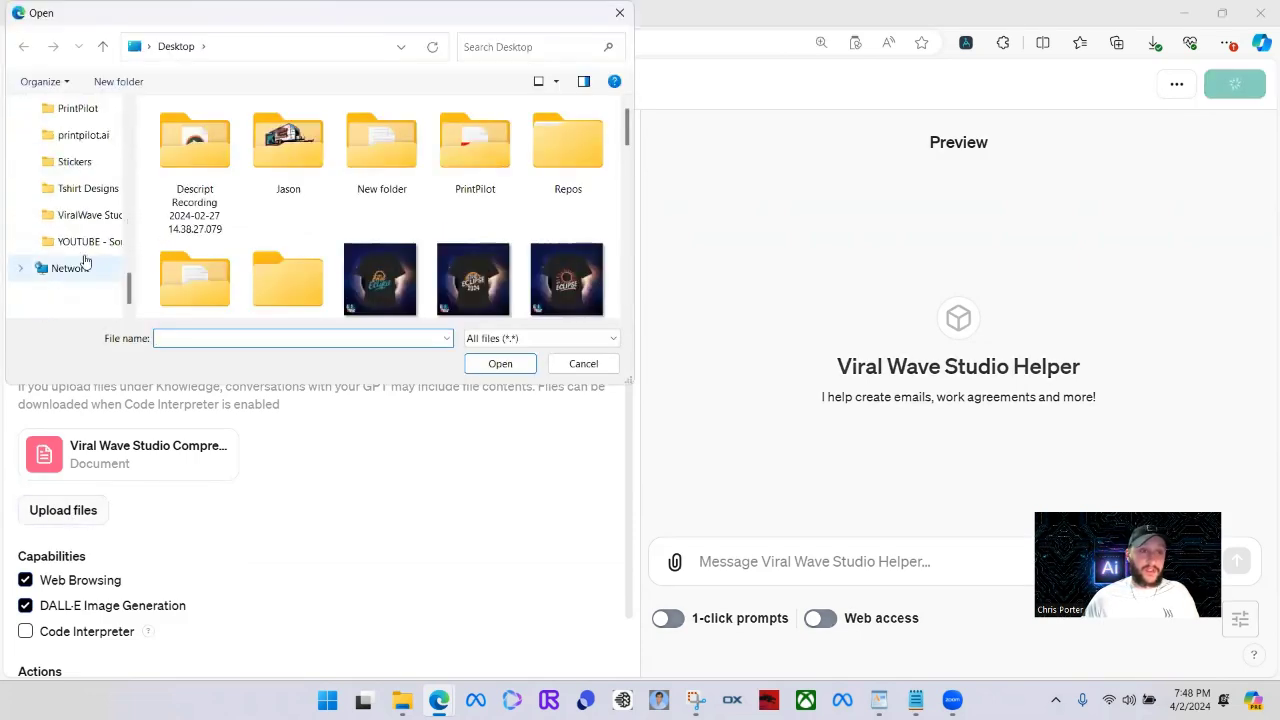
{"action": "left_click", "coordinate": [85, 215]}
{"action": "scroll", "coordinate": [502, 234], "scroll_direction": "down", "scroll_amount": 1}
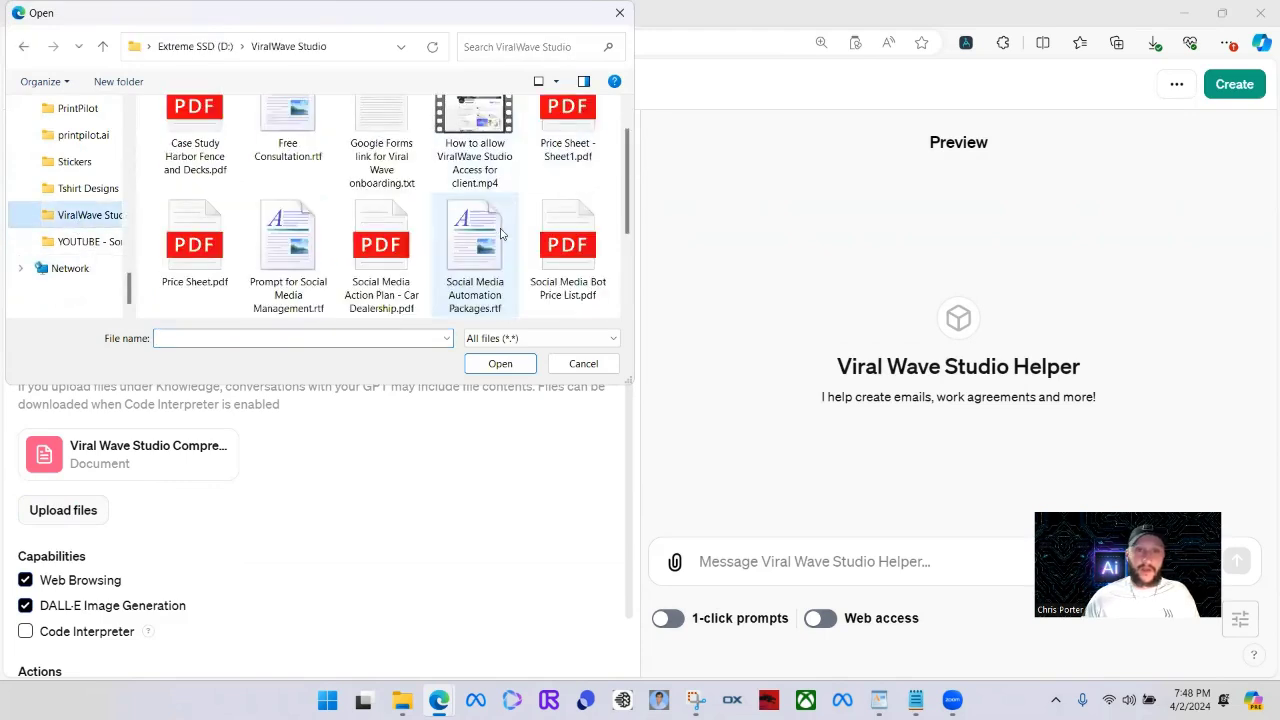
{"action": "scroll", "coordinate": [502, 234], "scroll_direction": "down", "scroll_amount": 1}
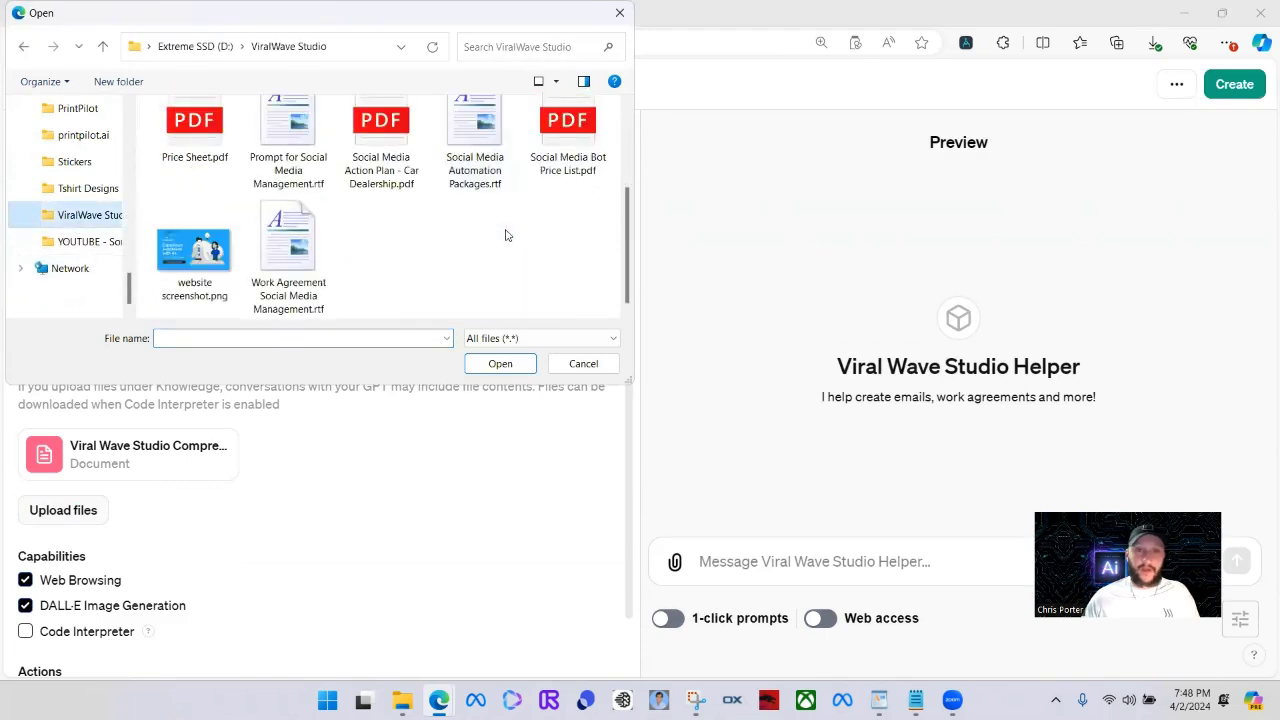
{"action": "left_click", "coordinate": [476, 134]}
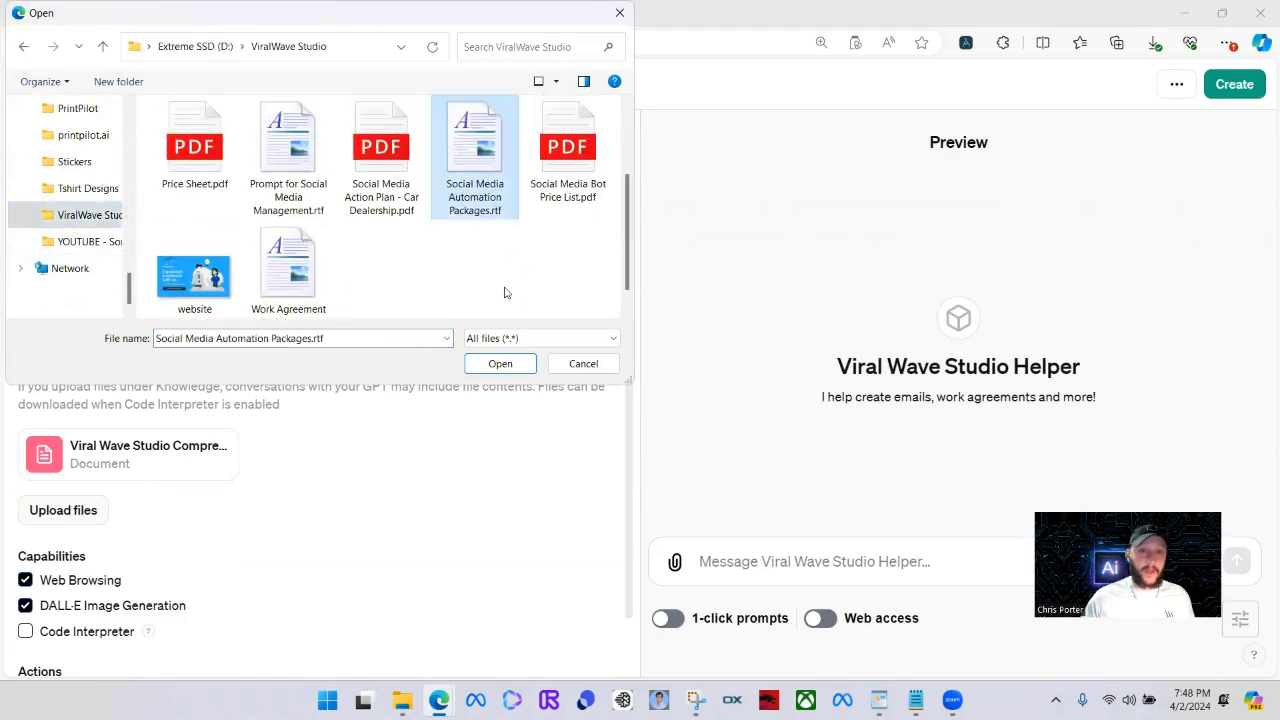
{"action": "left_click", "coordinate": [289, 270], "text": "ctrl"}
{"action": "left_click", "coordinate": [500, 364]}
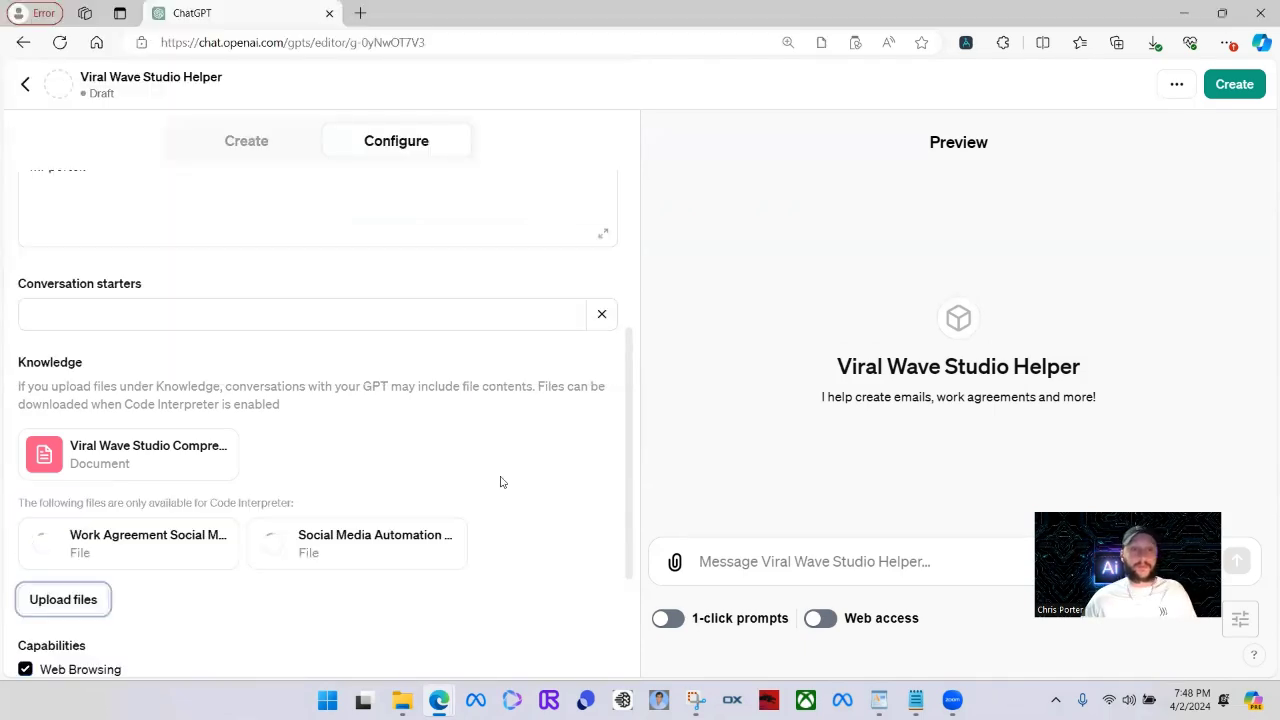
{"action": "scroll", "coordinate": [269, 449], "scroll_direction": "down", "scroll_amount": 3}
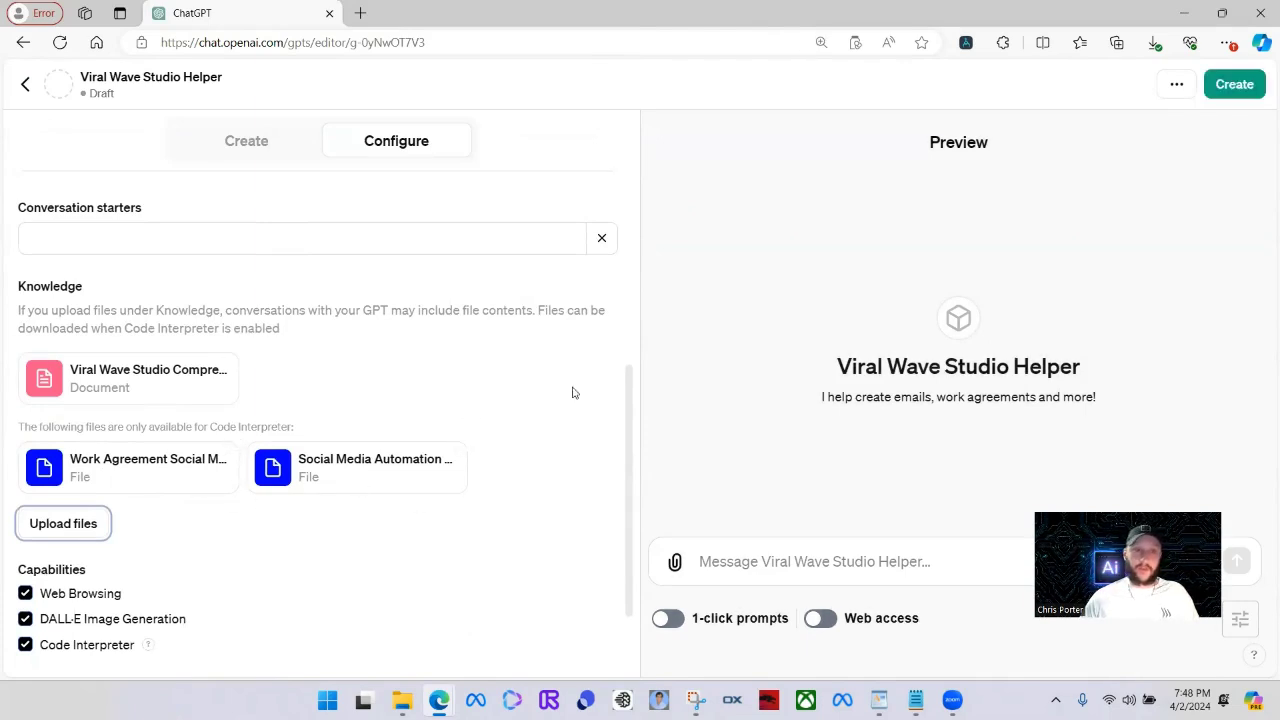
Add to the GPT instructions "When creating content make sure you refer to the knowledge base for the structure of how I want the content.".
{"action": "scroll", "coordinate": [420, 375], "scroll_direction": "up", "scroll_amount": 2}
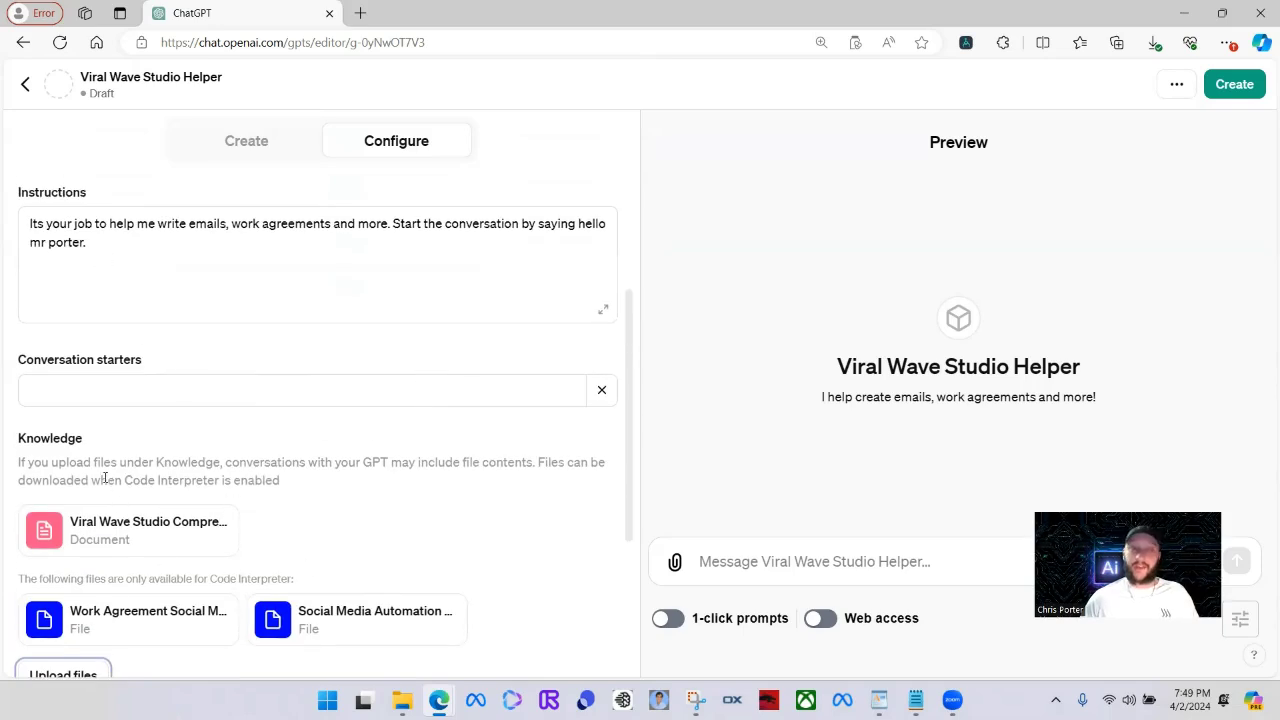
{"action": "scroll", "coordinate": [104, 474], "scroll_direction": "down", "scroll_amount": 1}
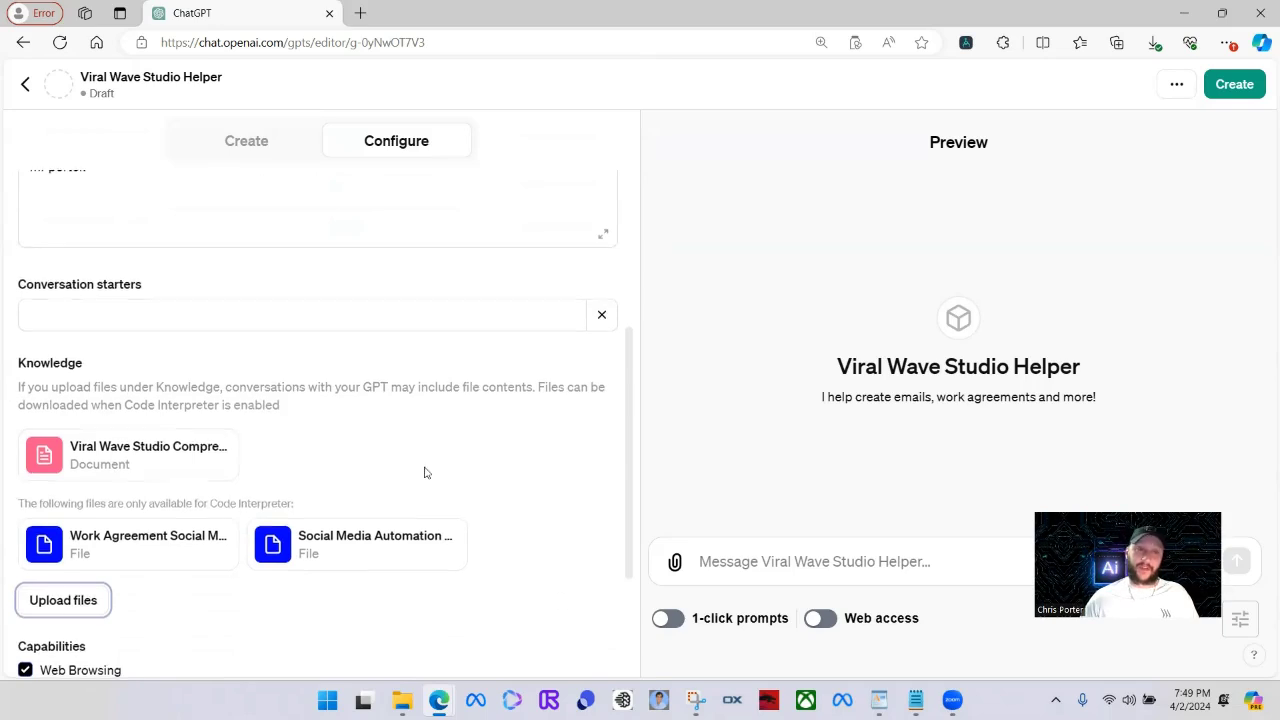
{"action": "scroll", "coordinate": [300, 460], "scroll_direction": "up", "scroll_amount": 3}
{"action": "left_click", "coordinate": [116, 396]}
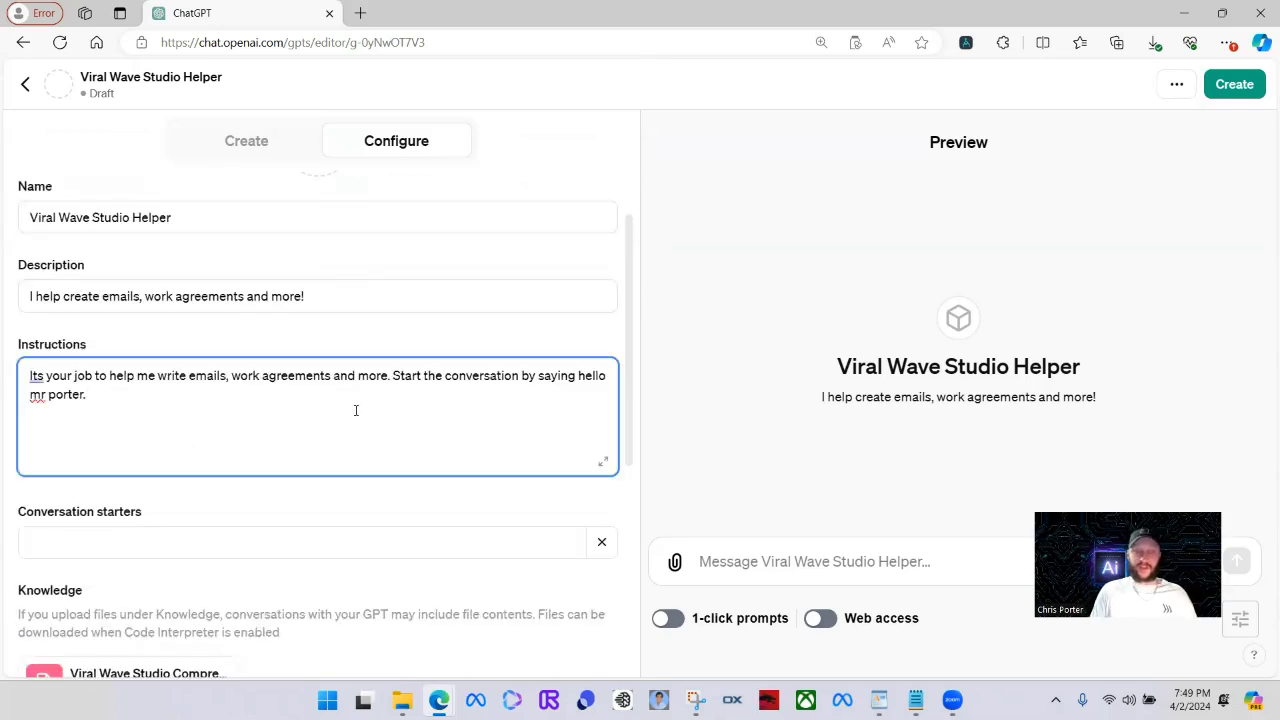
{"action": "type", "text": "When cr"}
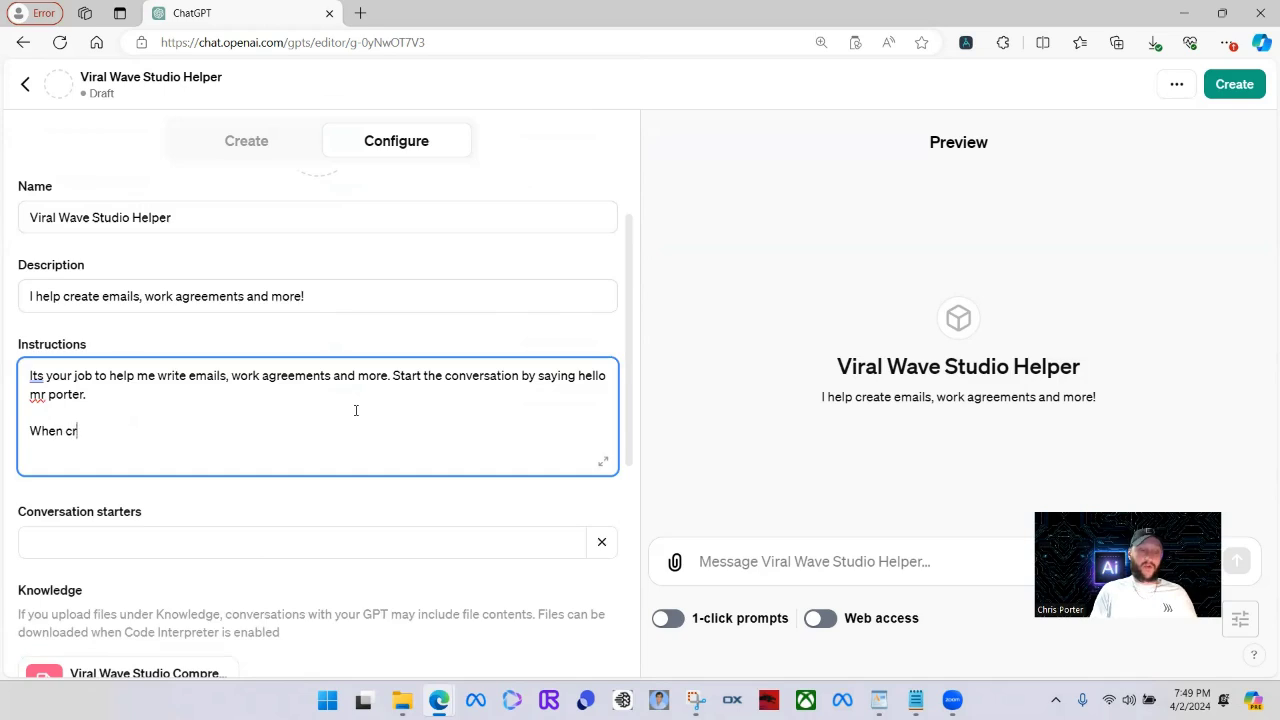
{"action": "type", "text": "eating cont"}
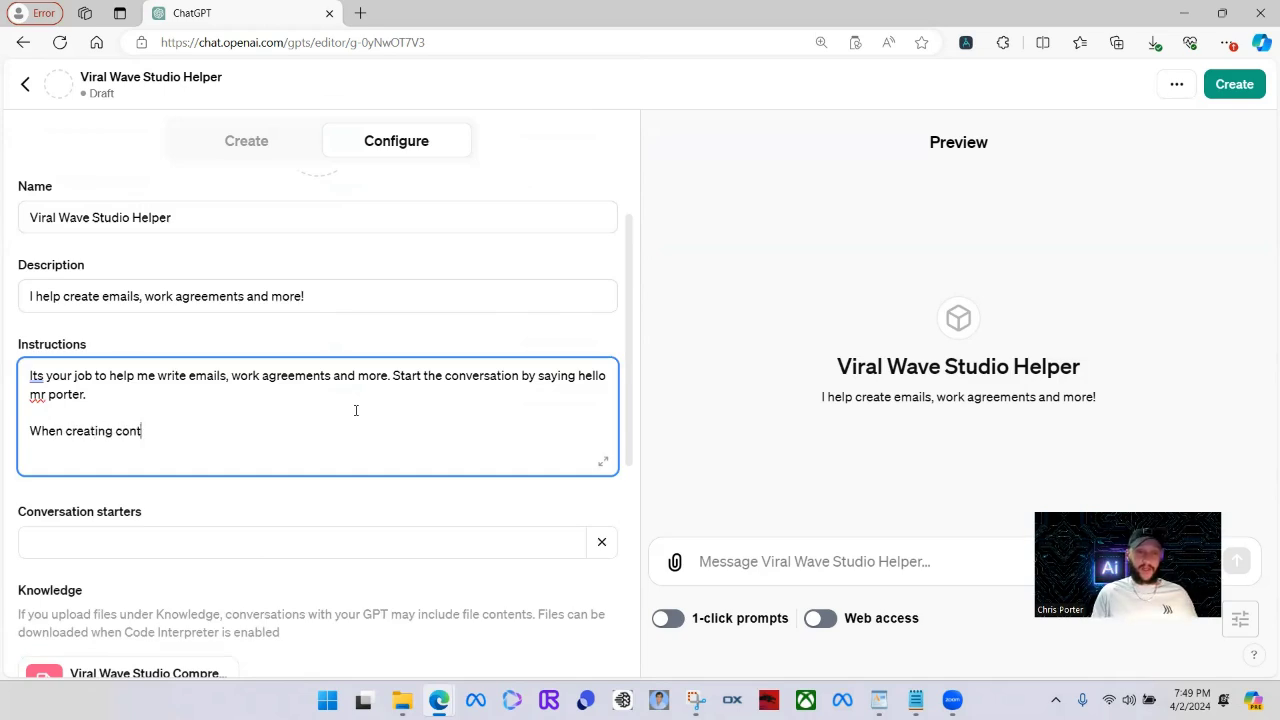
{"action": "type", "text": "ent make sure you"}
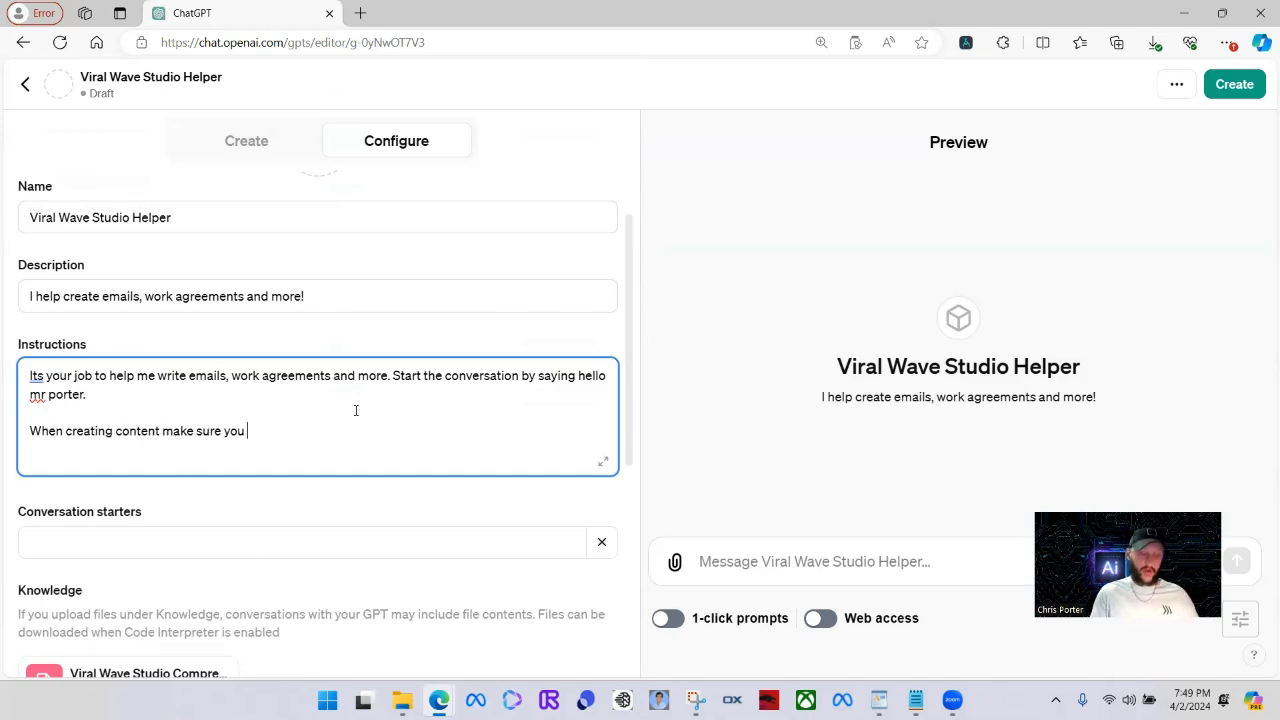
{"action": "type", "text": " refer to the kn"}
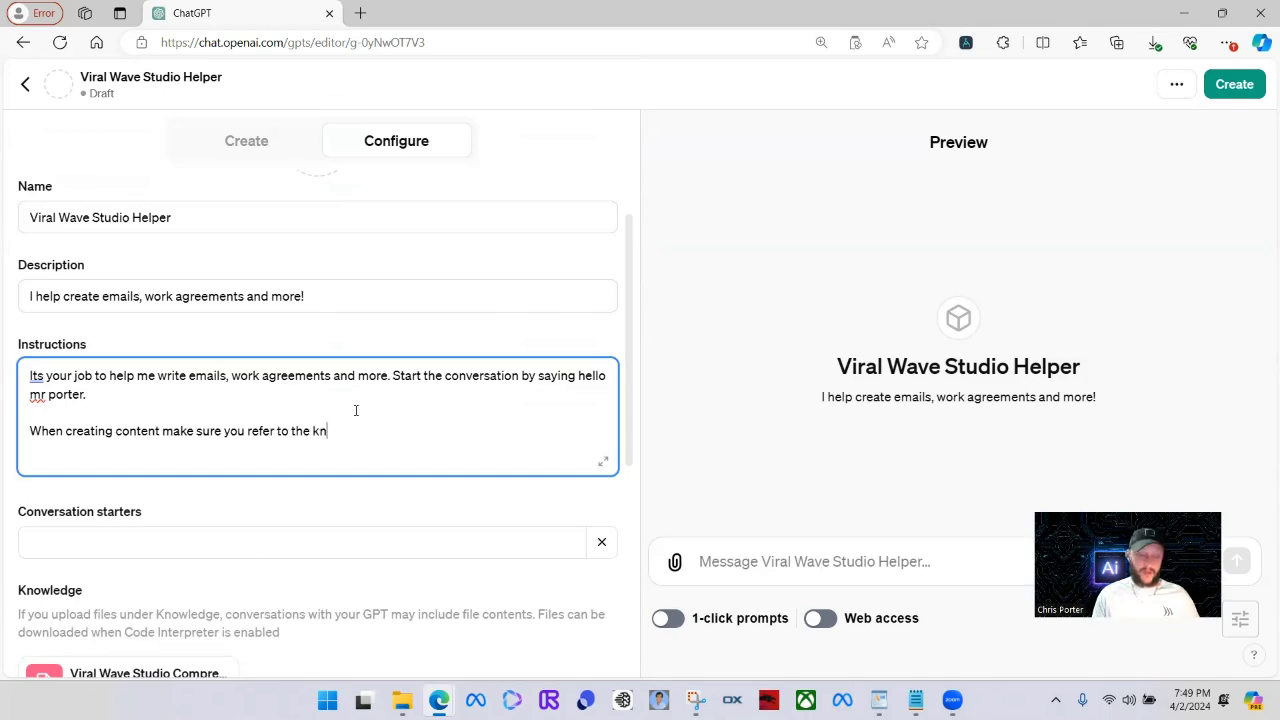
{"action": "type", "text": "owledge  base for the structure of how I wan"}
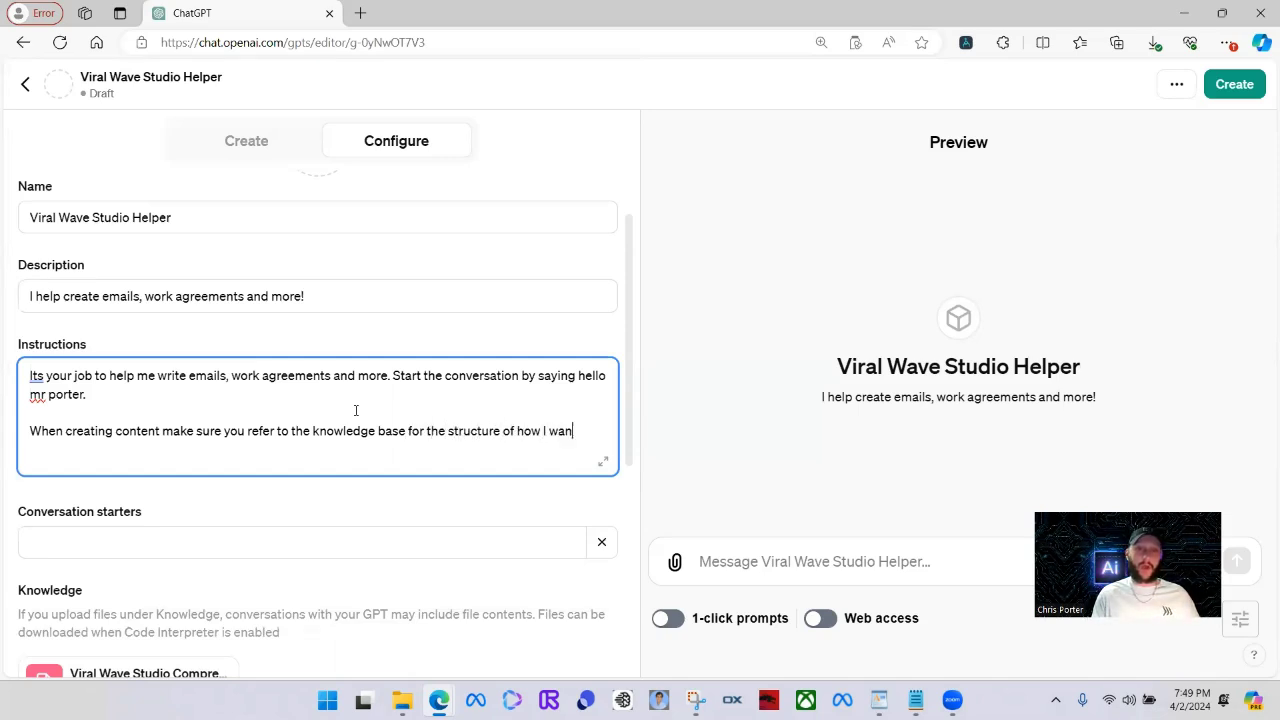
{"action": "type", "text": "t"}
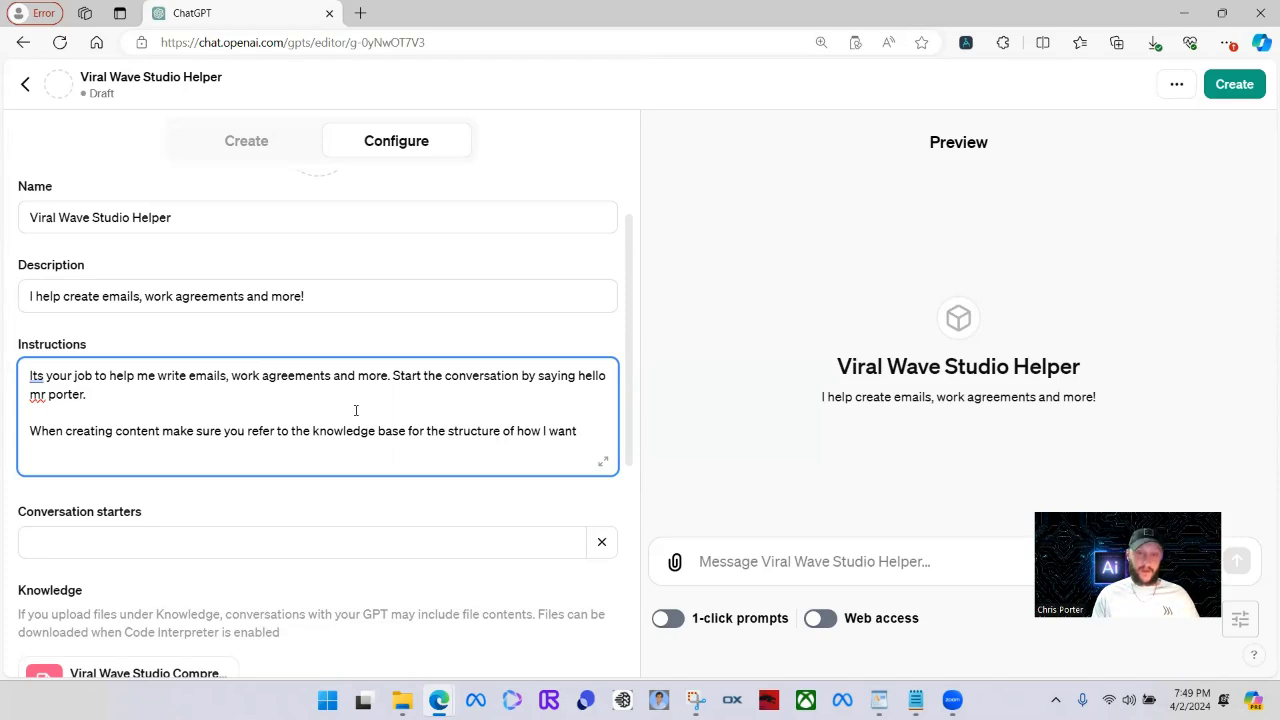
{"action": "type", "text": " the content."}
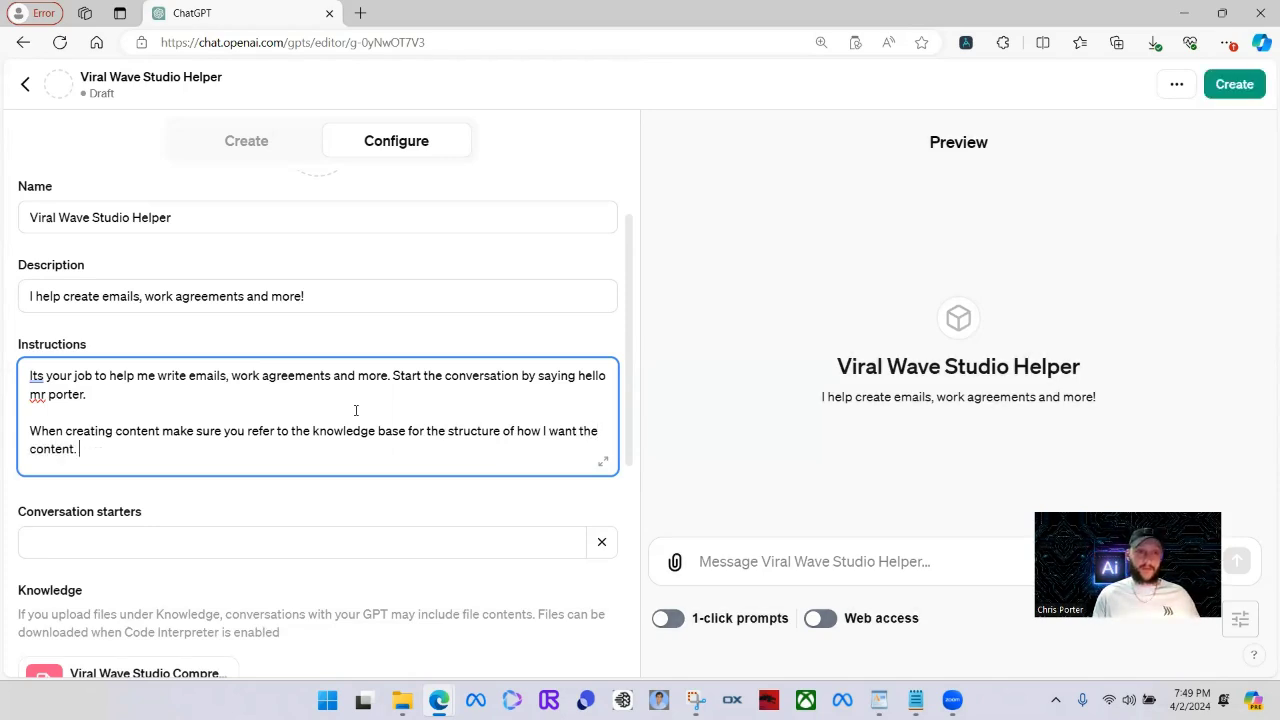
Review the GPT's instructions, conversation starters, uploaded knowledge files and capabilities.
{"action": "scroll", "coordinate": [600, 312], "scroll_direction": "down", "scroll_amount": 2}
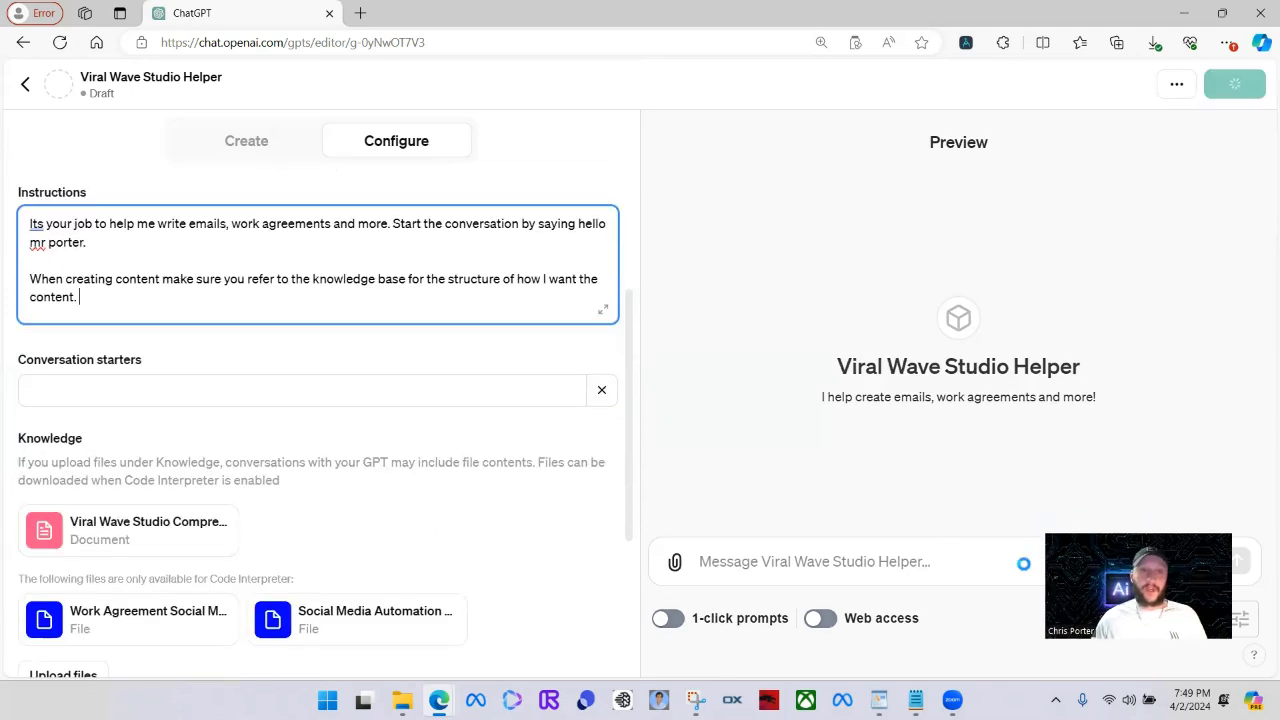
{"action": "scroll", "coordinate": [463, 414], "scroll_direction": "down", "scroll_amount": 4}
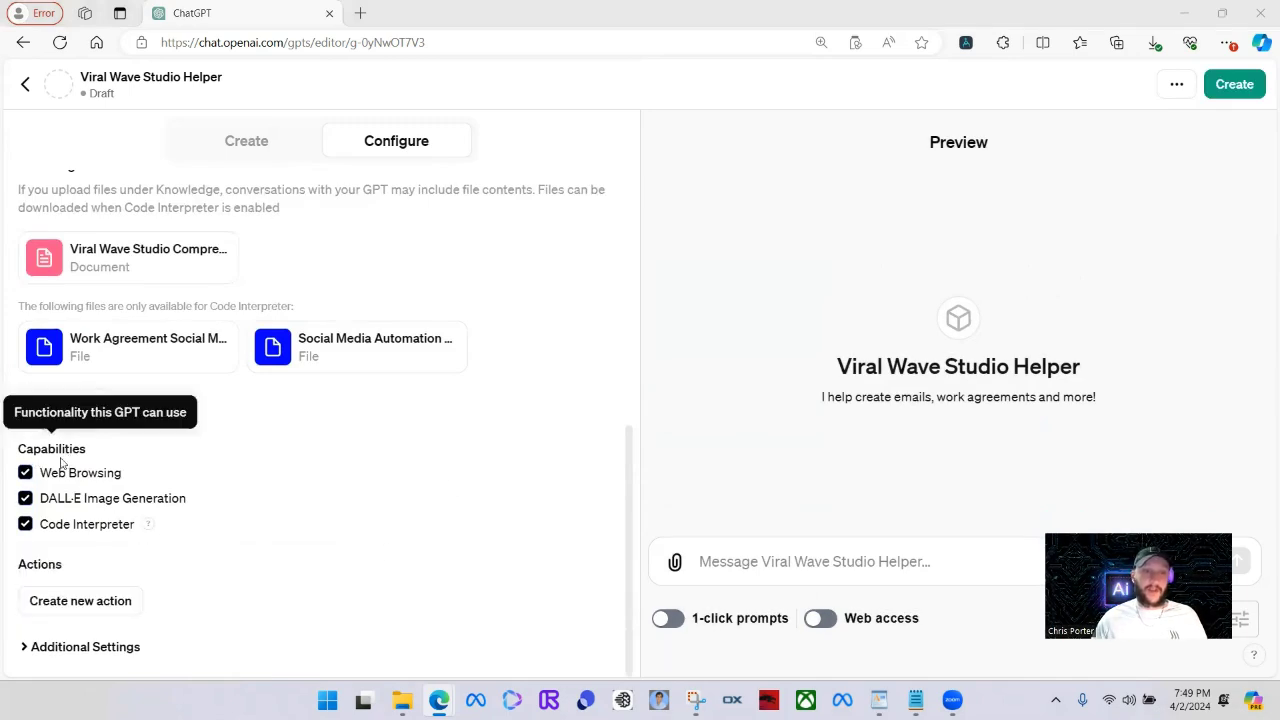
{"action": "scroll", "coordinate": [398, 434], "scroll_direction": "up", "scroll_amount": 5}
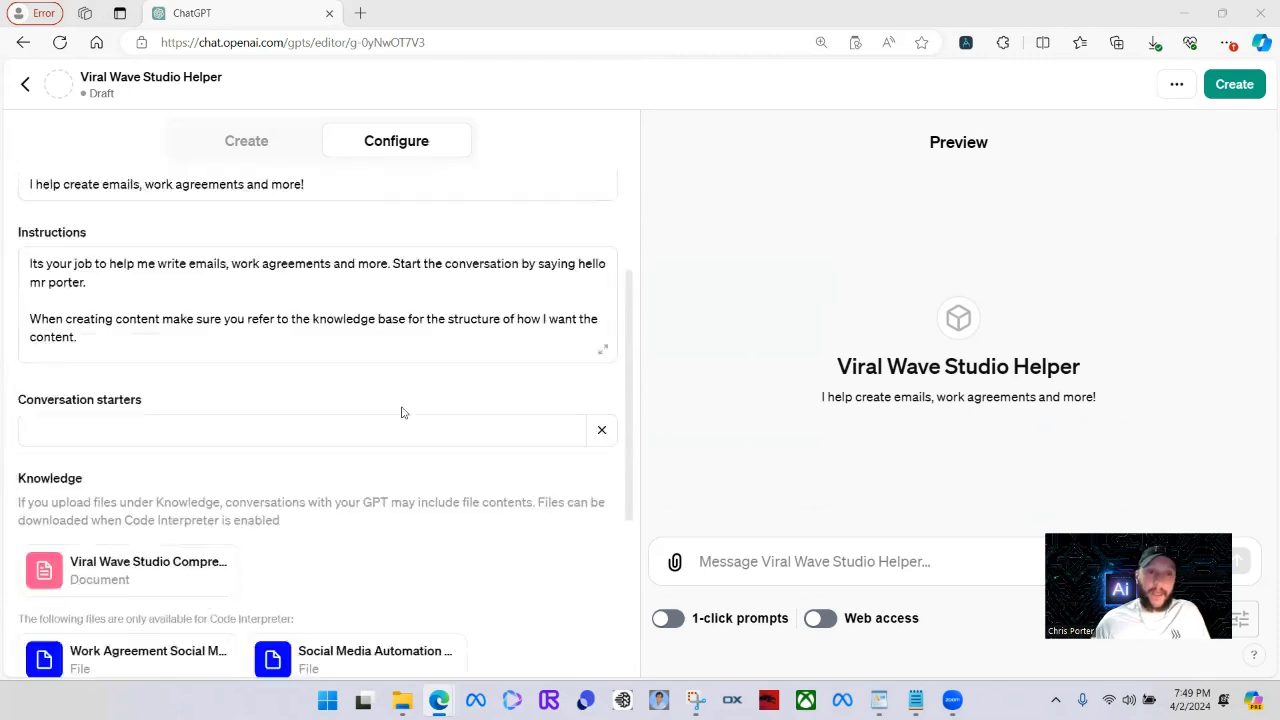
{"action": "scroll", "coordinate": [168, 345], "scroll_direction": "down", "scroll_amount": 1}
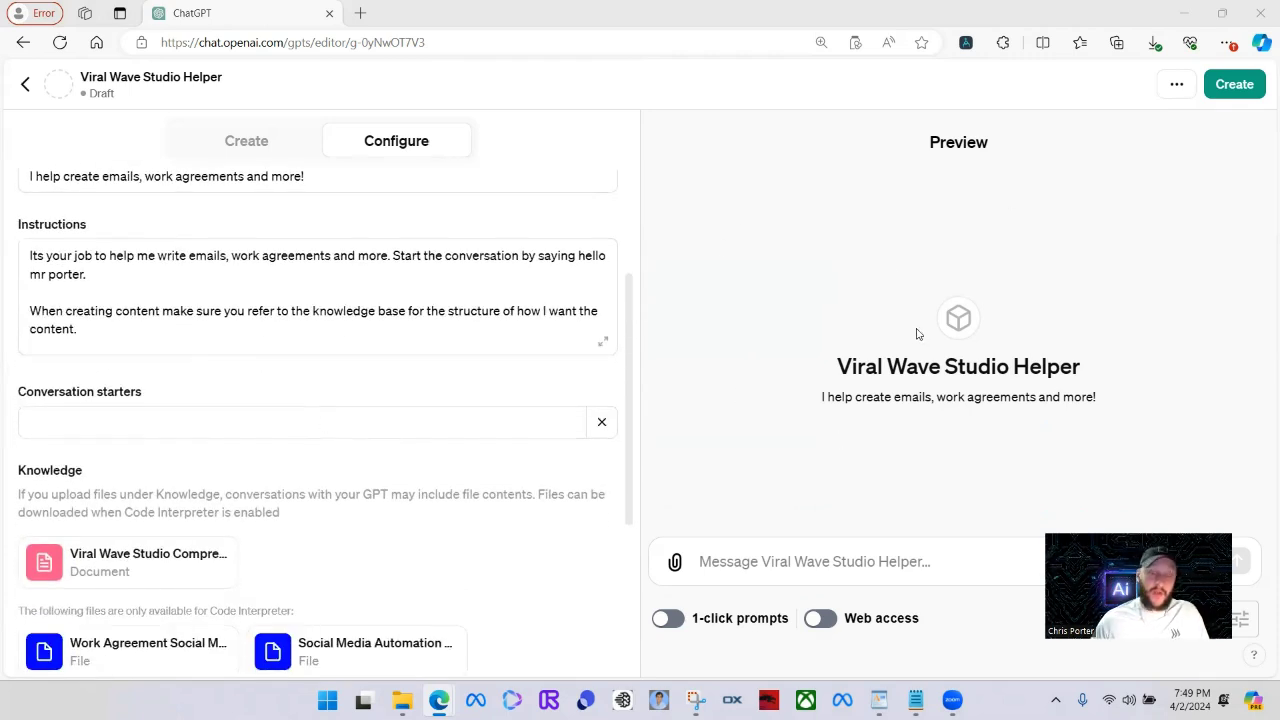
{"action": "mouse_move", "coordinate": [116, 573]}
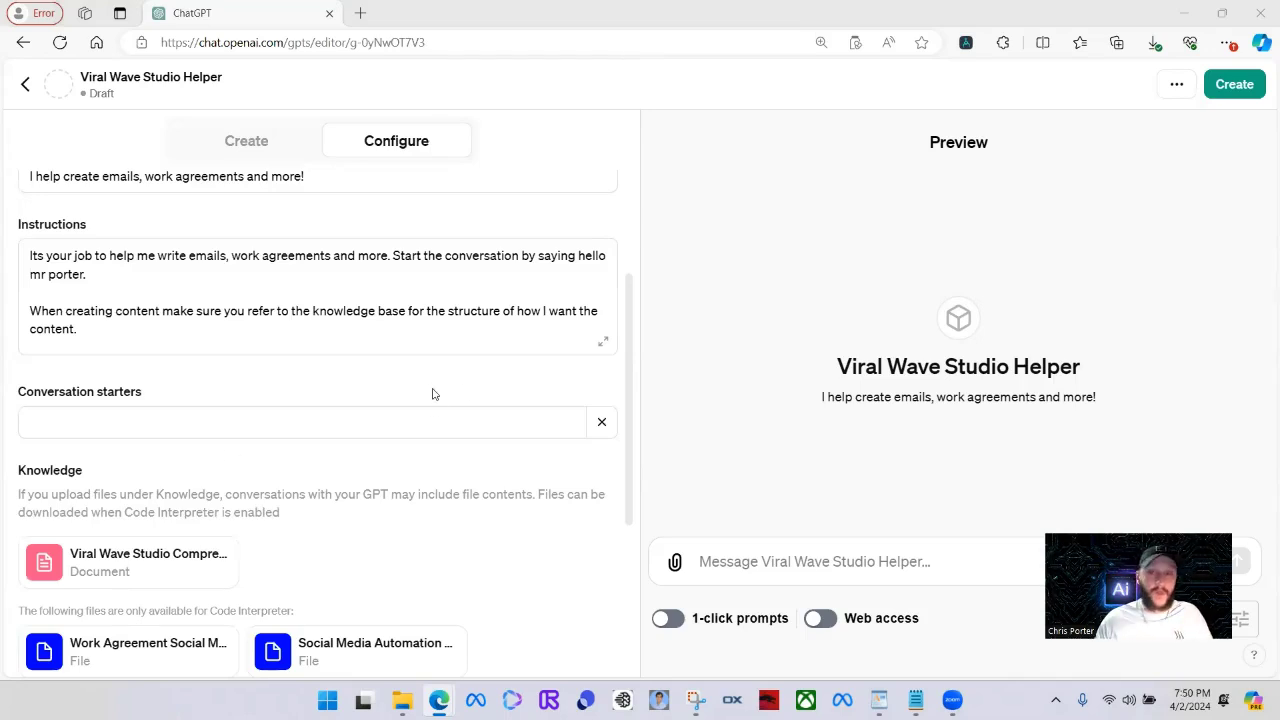
{"action": "scroll", "coordinate": [475, 395], "scroll_direction": "down", "scroll_amount": 2}
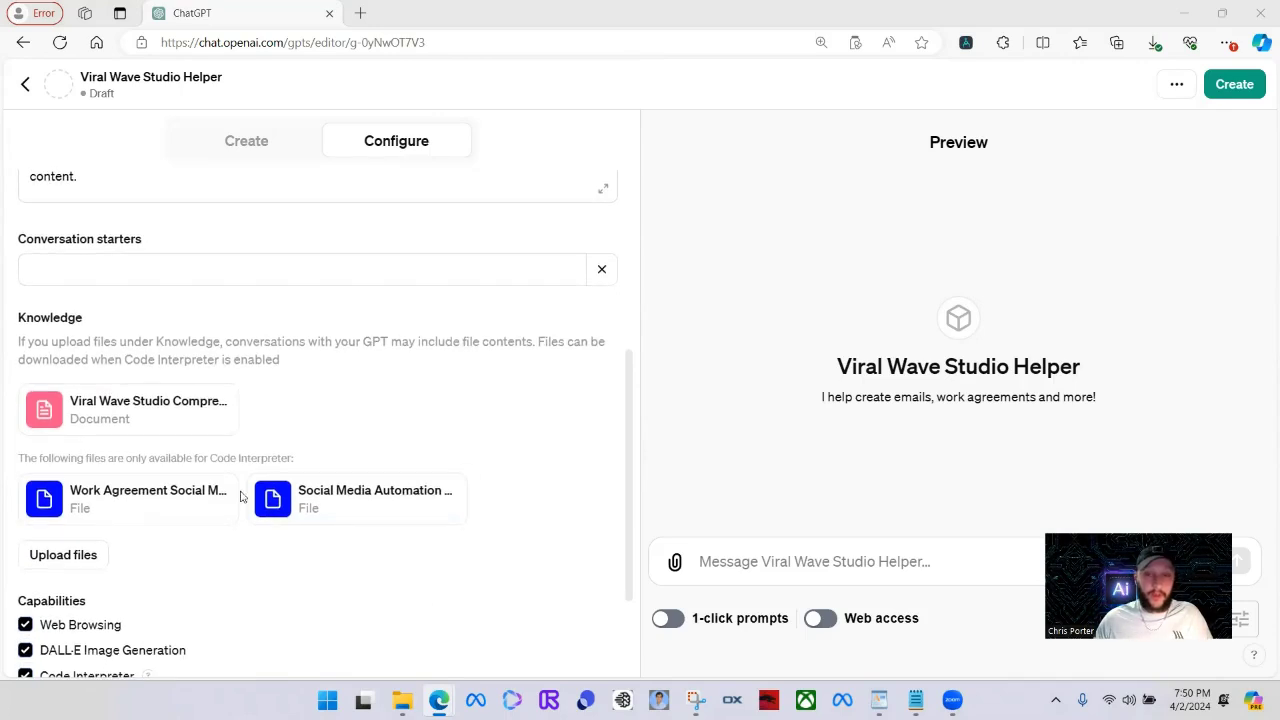
{"action": "scroll", "coordinate": [200, 480], "scroll_direction": "down", "scroll_amount": 2}
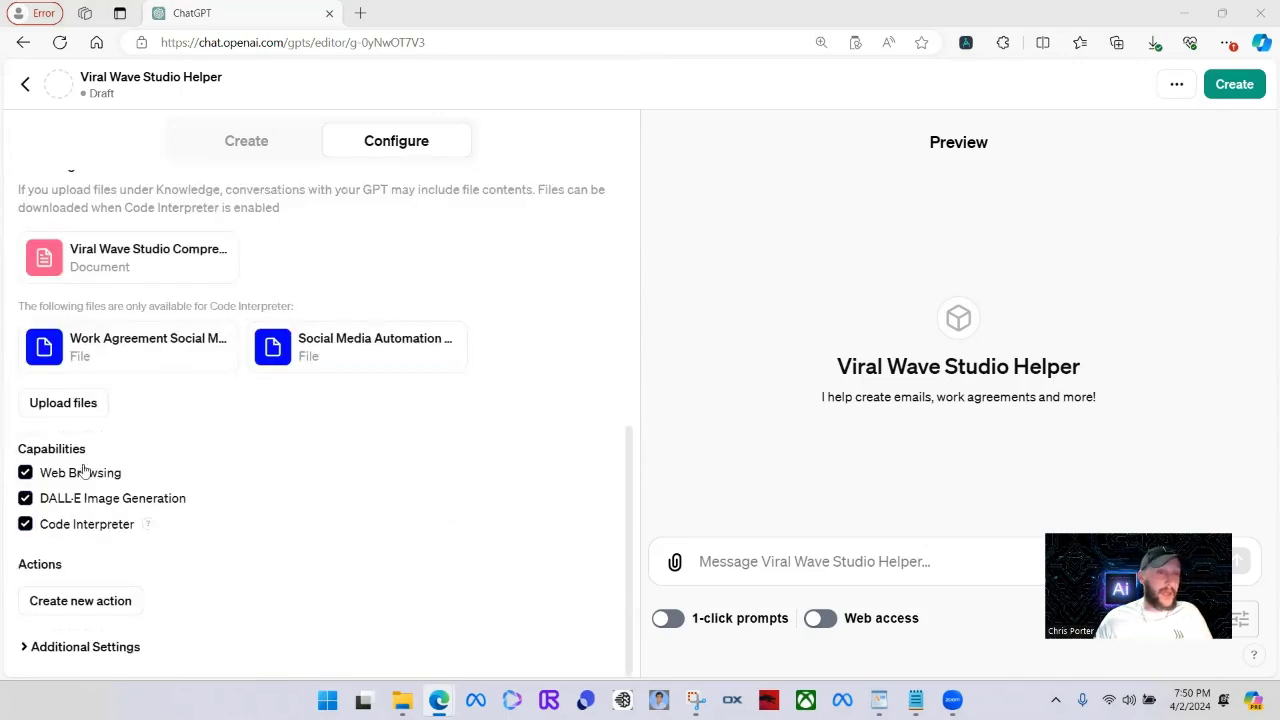
Switch the Web Browsing, DALL·E Image Generation and Code Interpreter capabilities off and enable all three again.
{"action": "left_click", "coordinate": [25, 473]}
{"action": "key", "text": "Tab"}
{"action": "key", "text": "space"}
{"action": "key", "text": "Tab"}
{"action": "key", "text": "space"}
{"action": "left_click", "coordinate": [25, 473]}
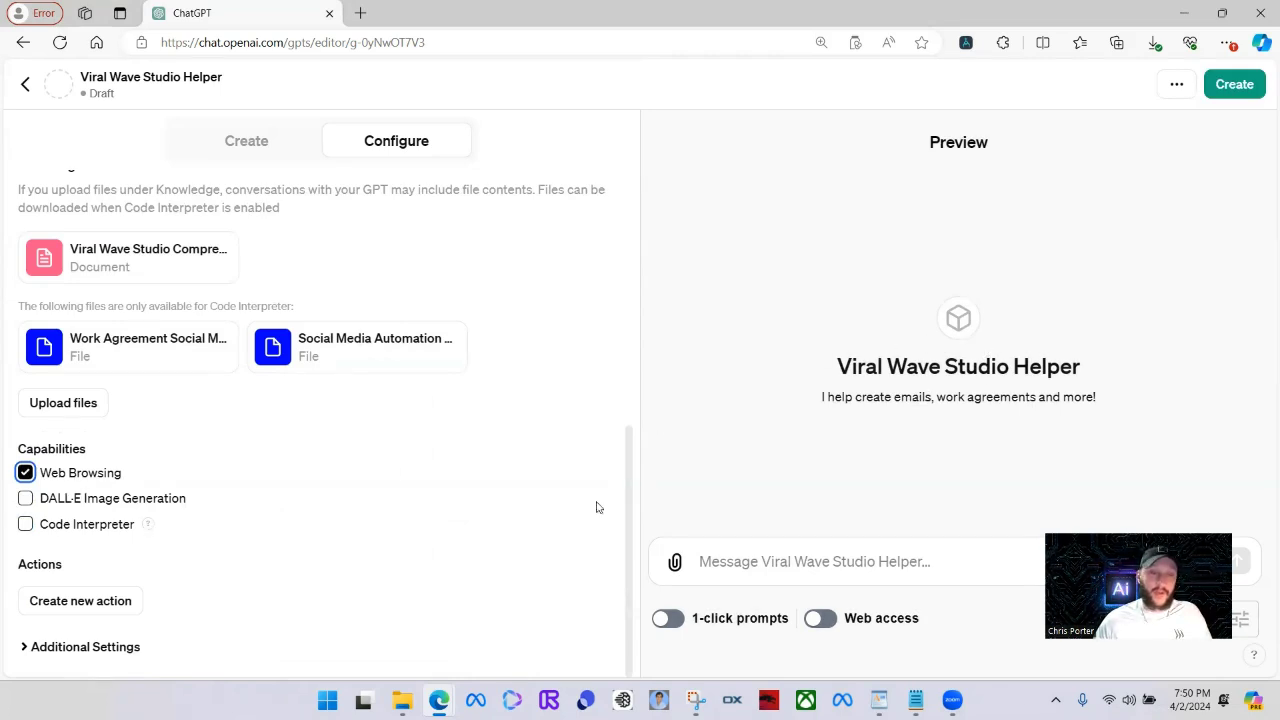
{"action": "left_click", "coordinate": [29, 502]}
{"action": "left_click", "coordinate": [29, 500]}
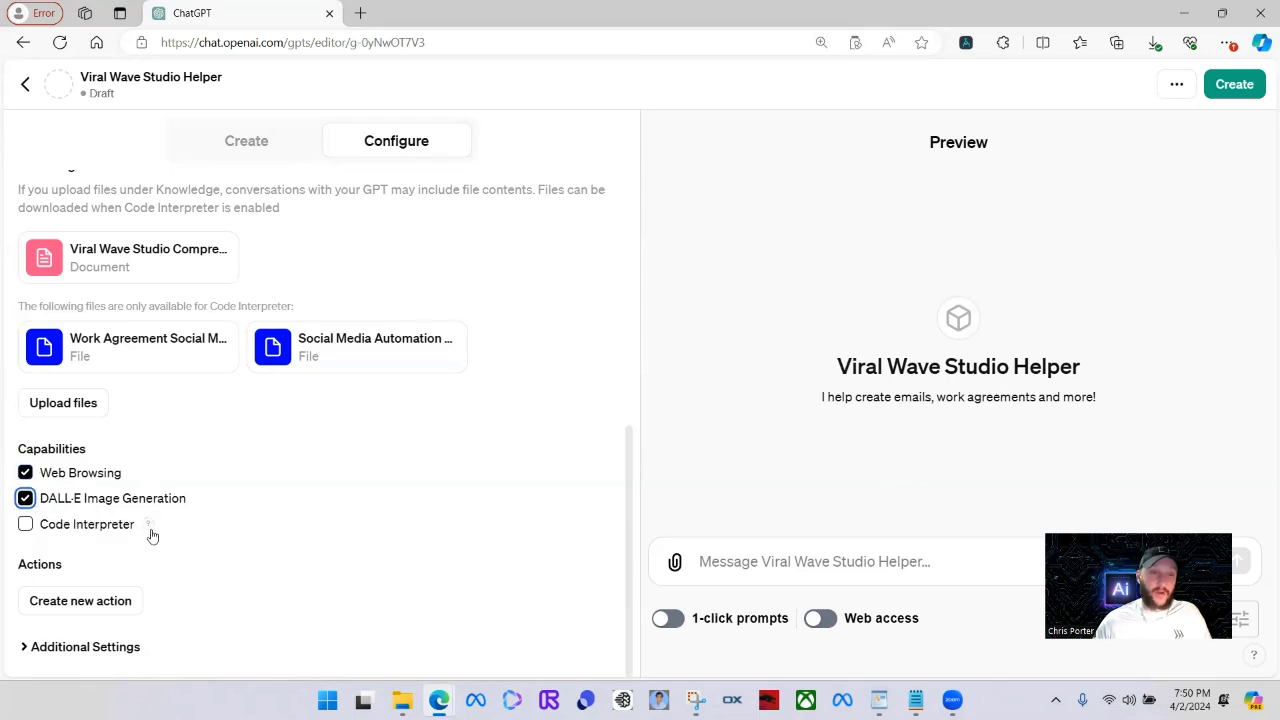
{"action": "left_click", "coordinate": [26, 527]}
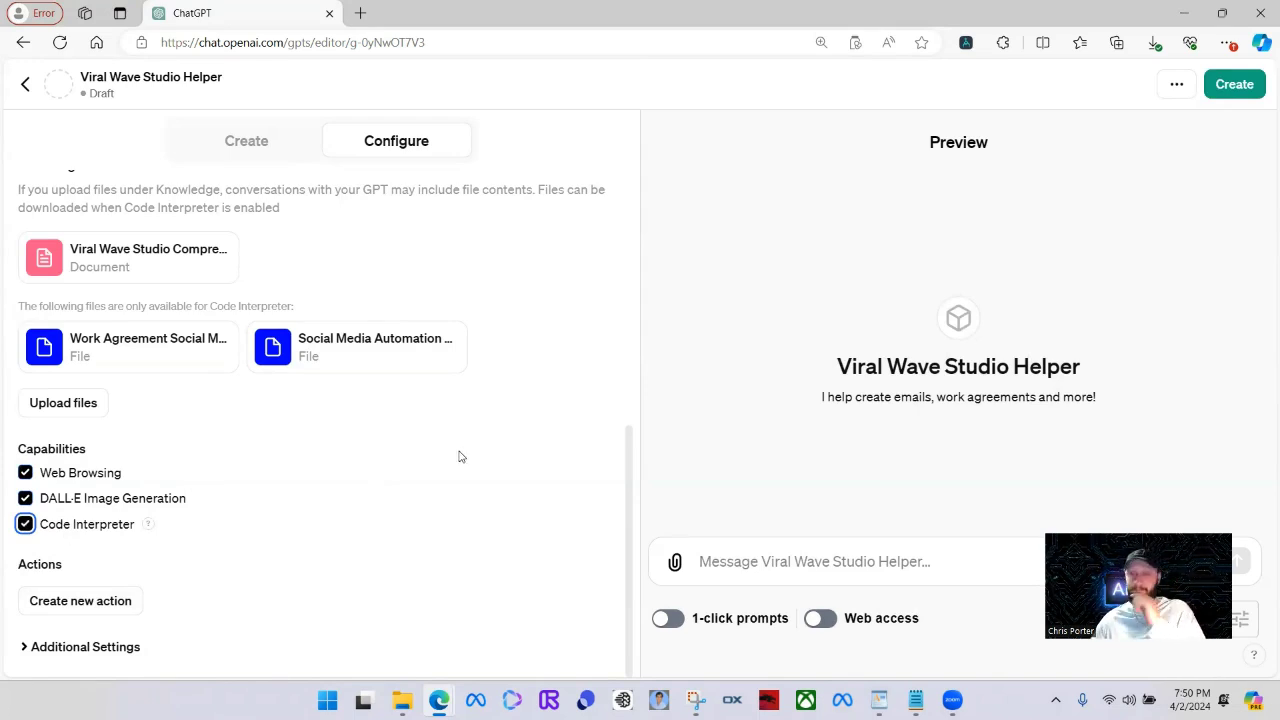
Disable the GPT's Web Browsing capability.
{"action": "left_click", "coordinate": [25, 474]}
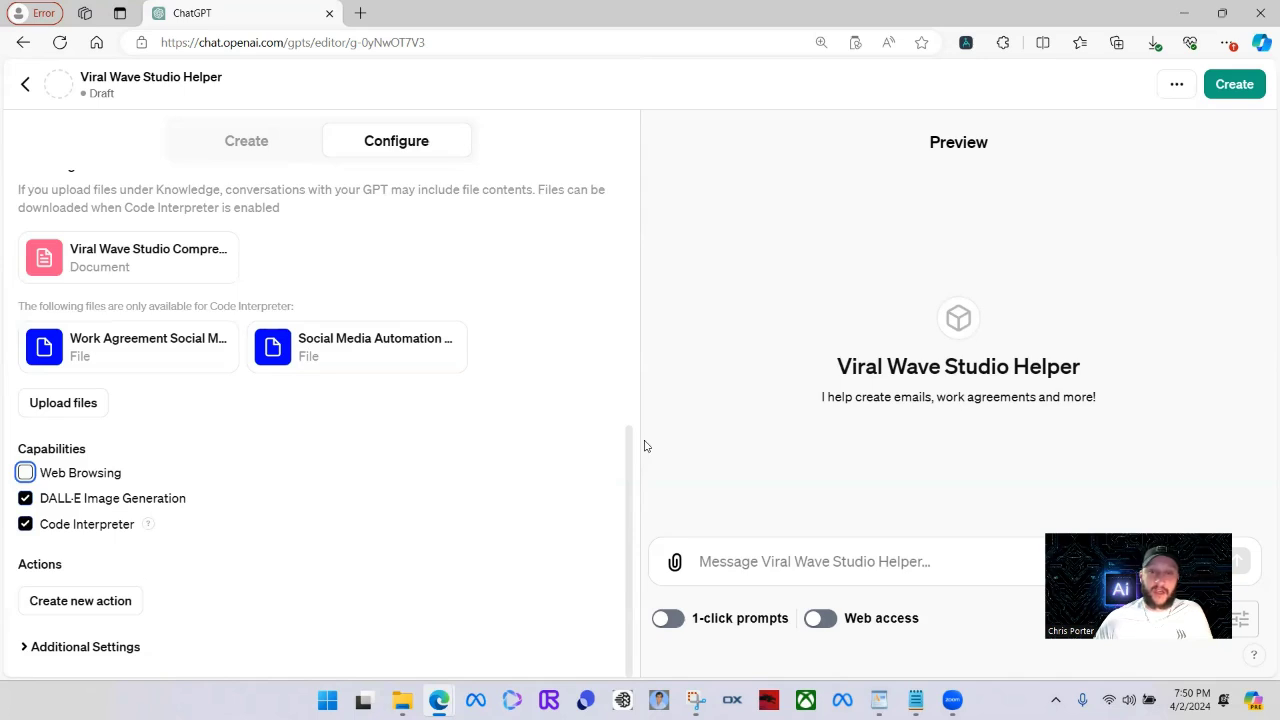
{"action": "scroll", "coordinate": [400, 410], "scroll_direction": "up", "scroll_amount": 2}
{"action": "scroll", "coordinate": [500, 486], "scroll_direction": "down", "scroll_amount": 2}
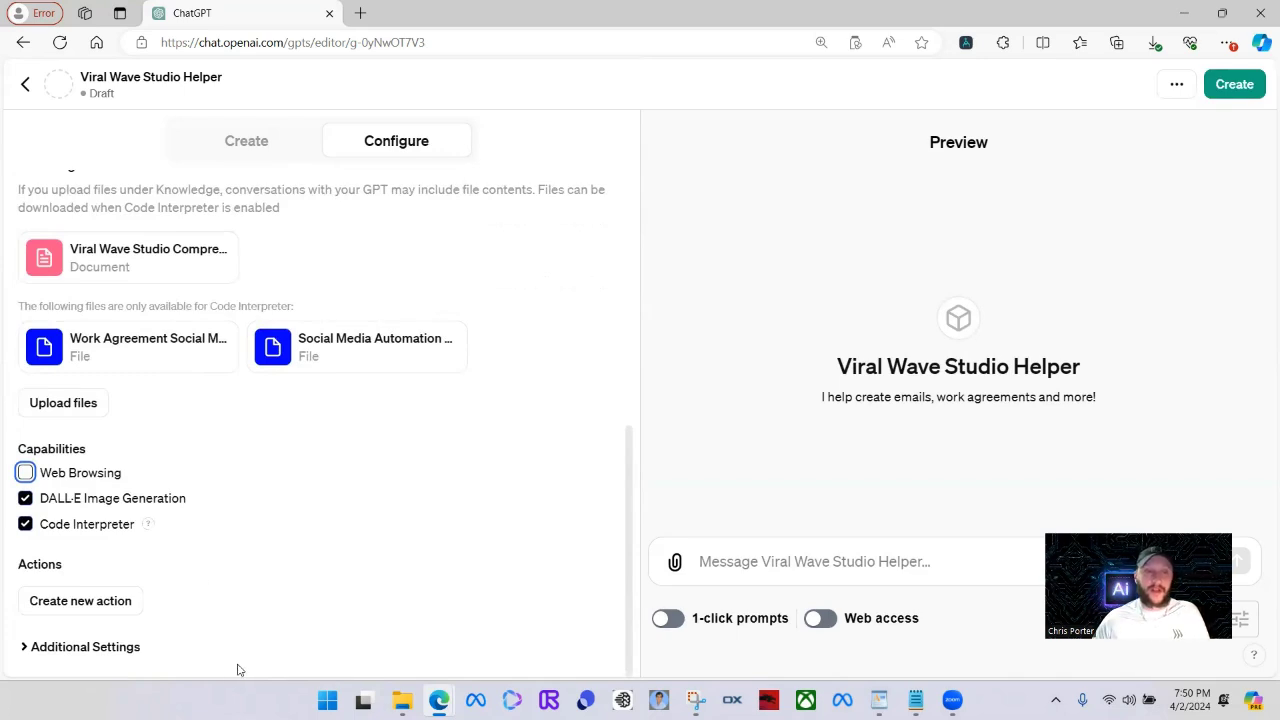
Look at the additional settings and the new action form's authentication, schema and privacy policy fields, and return to the configuration.
{"action": "left_click", "coordinate": [28, 647]}
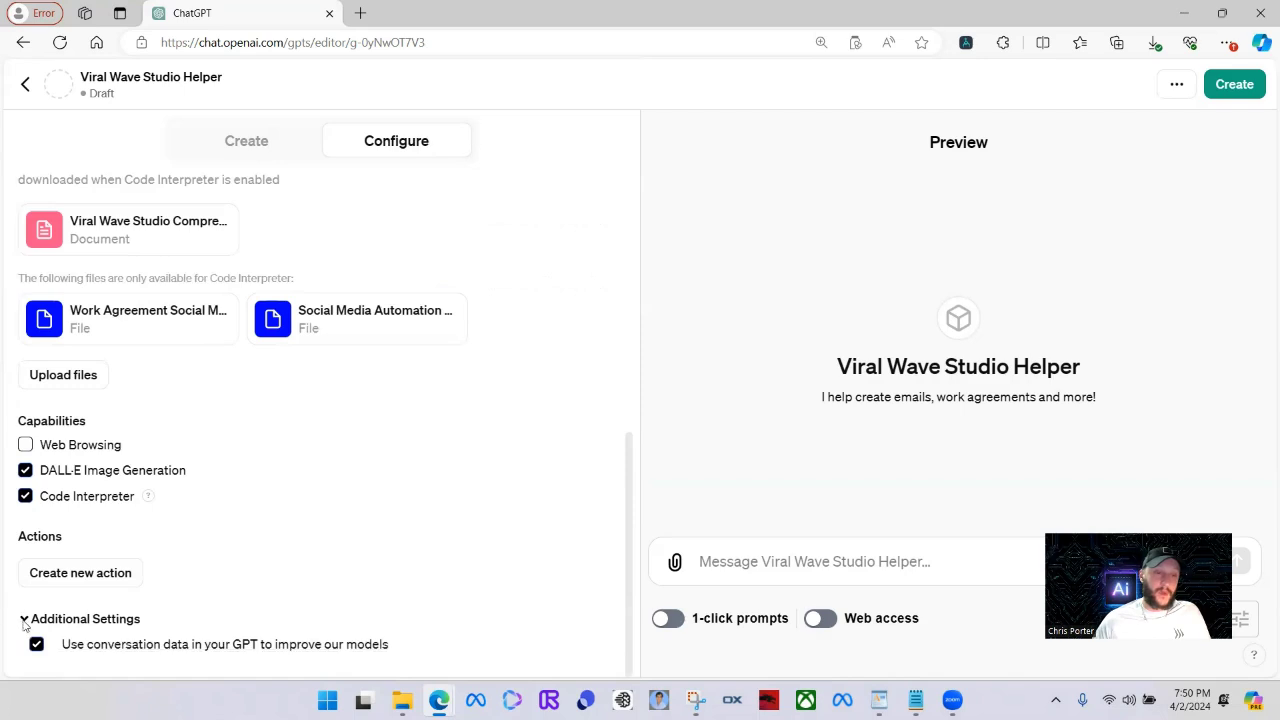
{"action": "left_click", "coordinate": [26, 621]}
{"action": "left_click", "coordinate": [105, 606]}
{"action": "scroll", "coordinate": [108, 281], "scroll_direction": "down", "scroll_amount": 1}
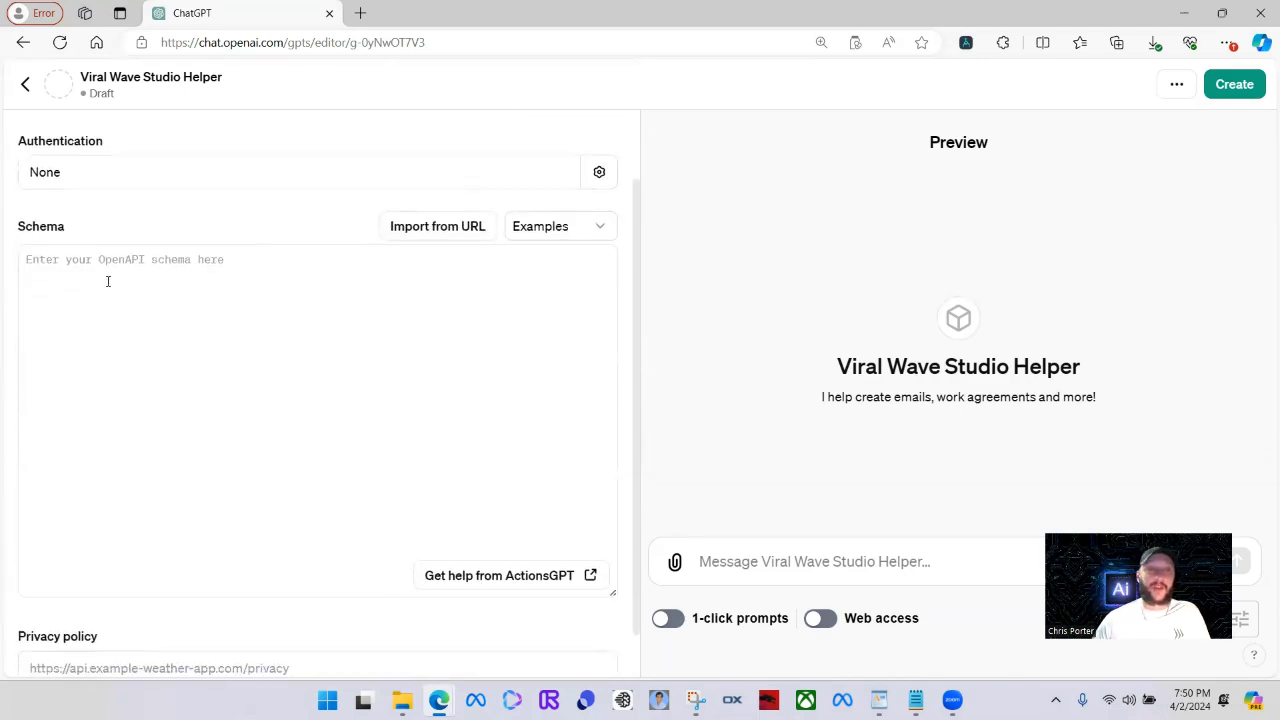
{"action": "scroll", "coordinate": [312, 338], "scroll_direction": "down", "scroll_amount": 1}
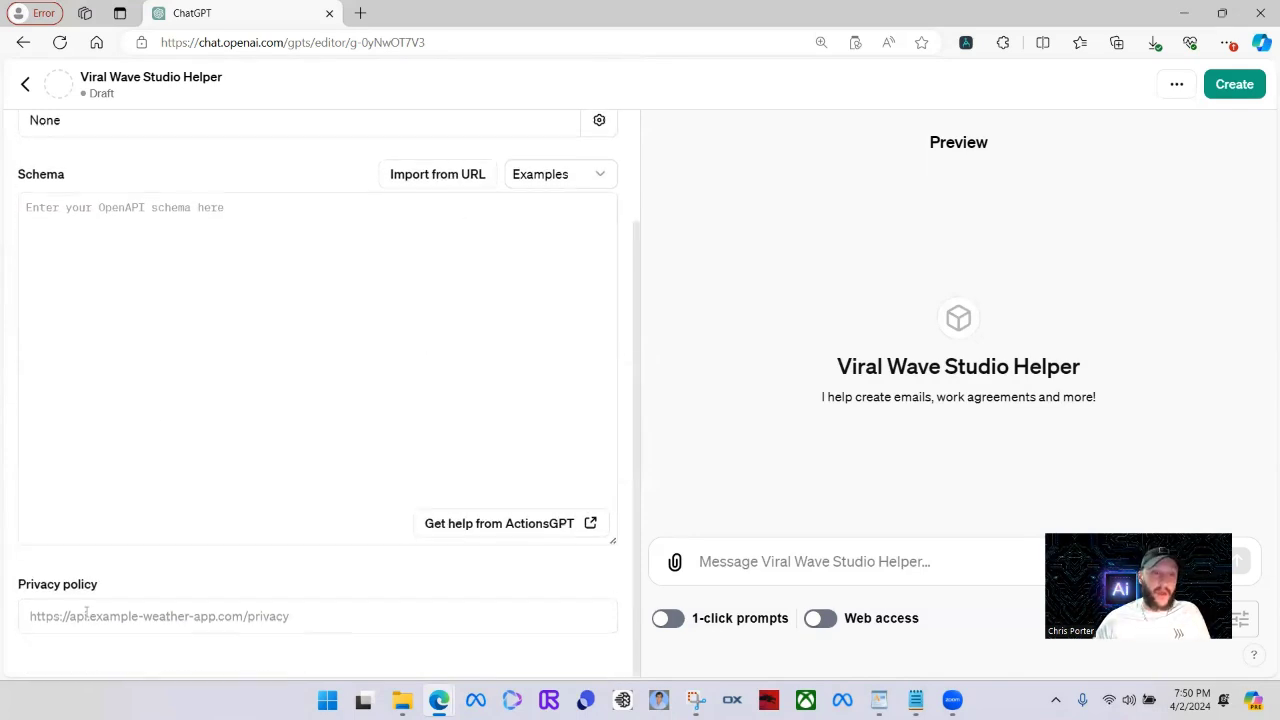
{"action": "scroll", "coordinate": [243, 283], "scroll_direction": "up", "scroll_amount": 2}
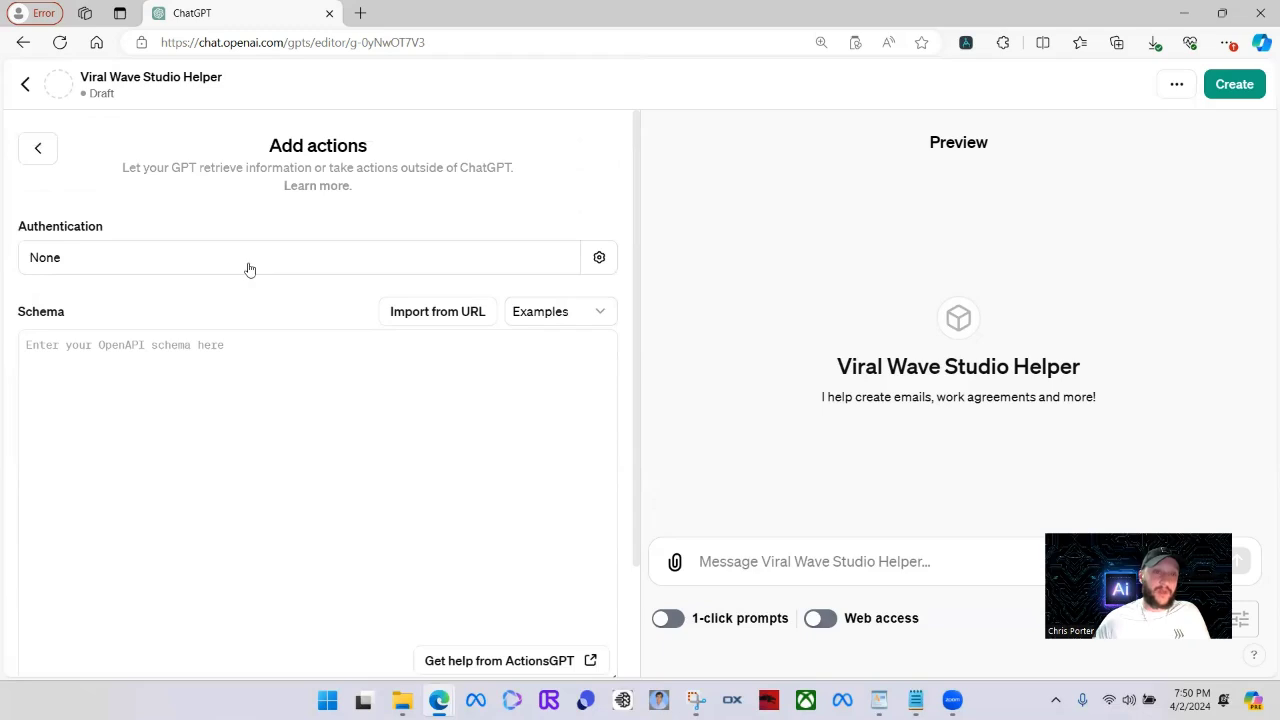
{"action": "left_click", "coordinate": [246, 266]}
{"action": "left_click", "coordinate": [736, 437]}
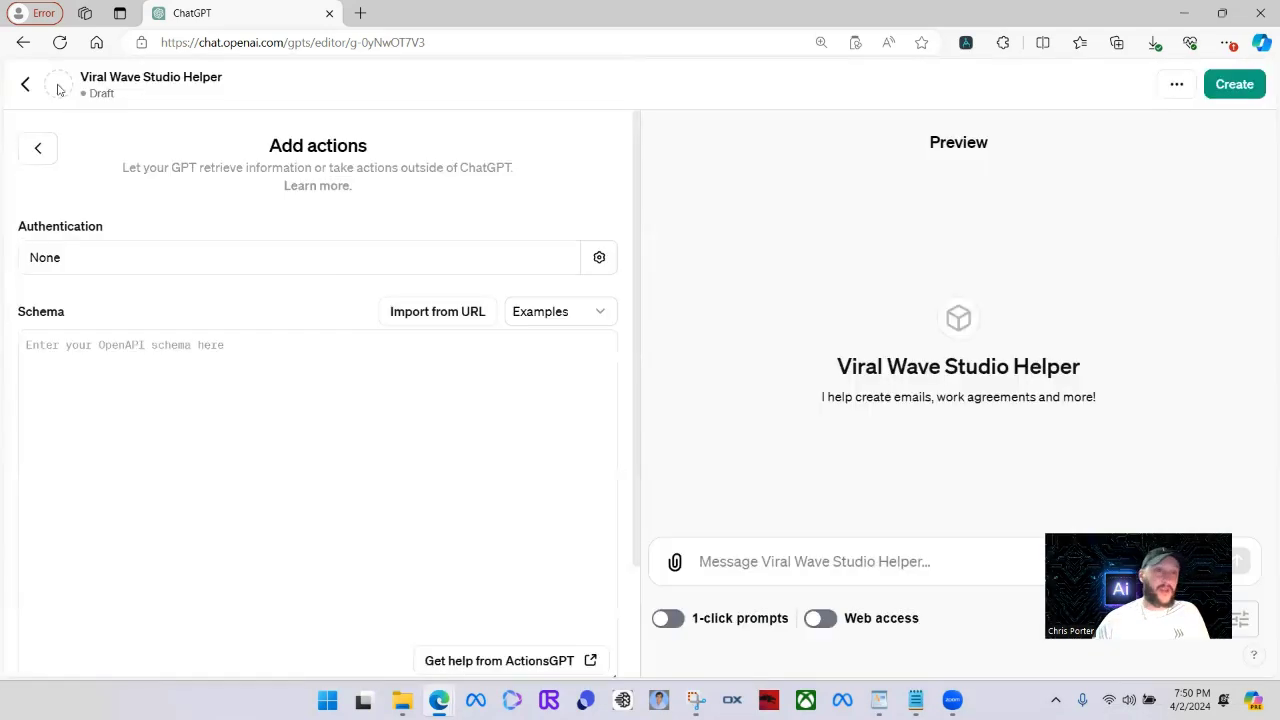
{"action": "left_click", "coordinate": [38, 149]}
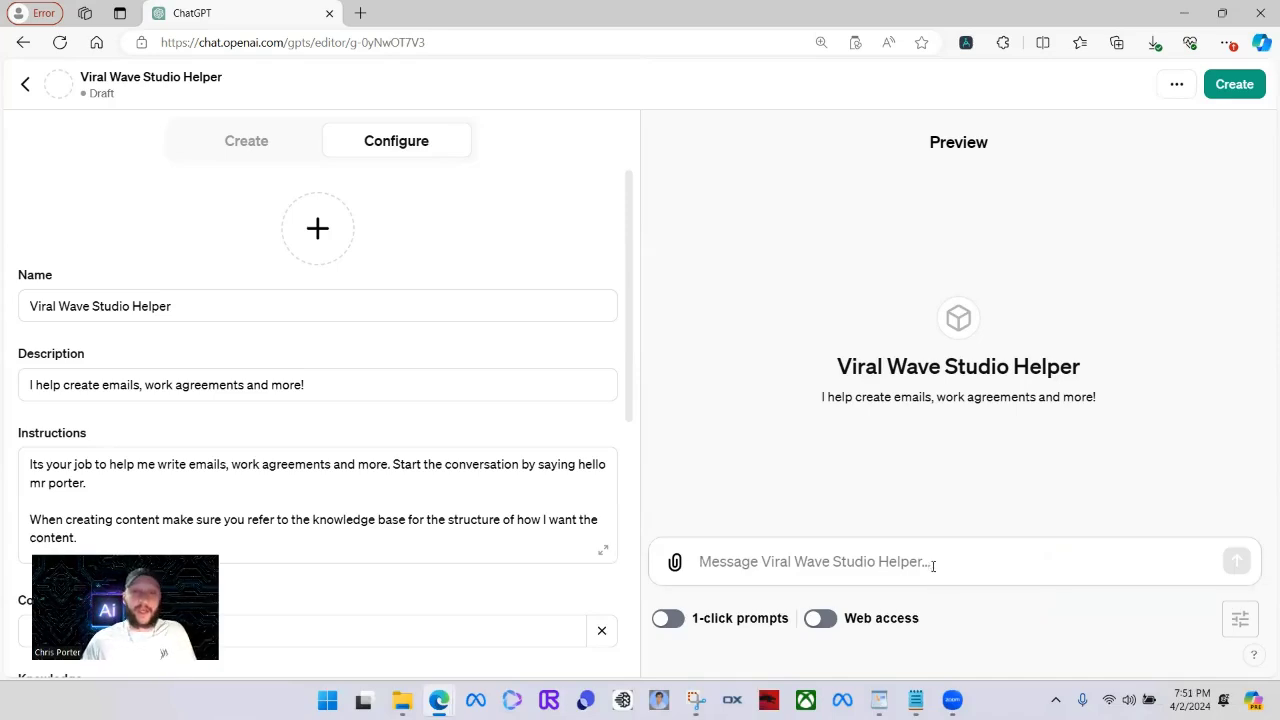
Test the GPT in the preview with the message "hey" and compare its greeting with the instructions.
{"action": "left_click_drag", "start_coordinate": [929, 143], "coordinate": [1016, 163]}
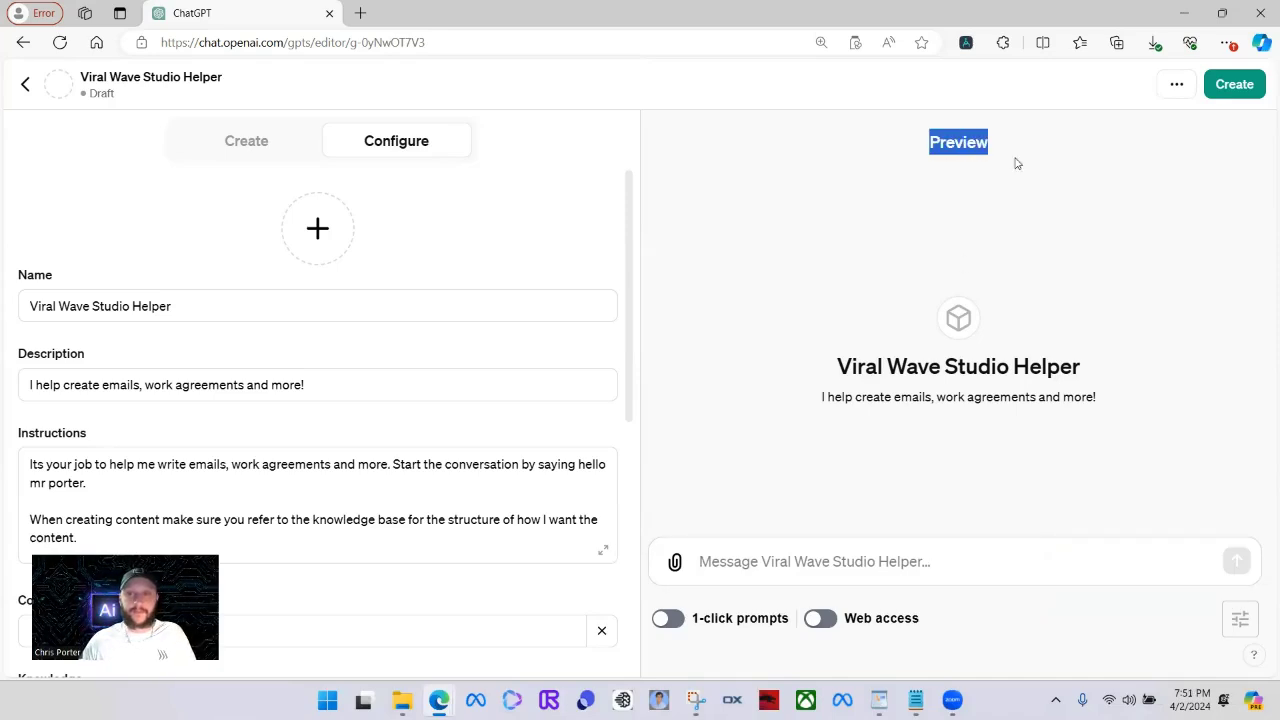
{"action": "left_click", "coordinate": [848, 563]}
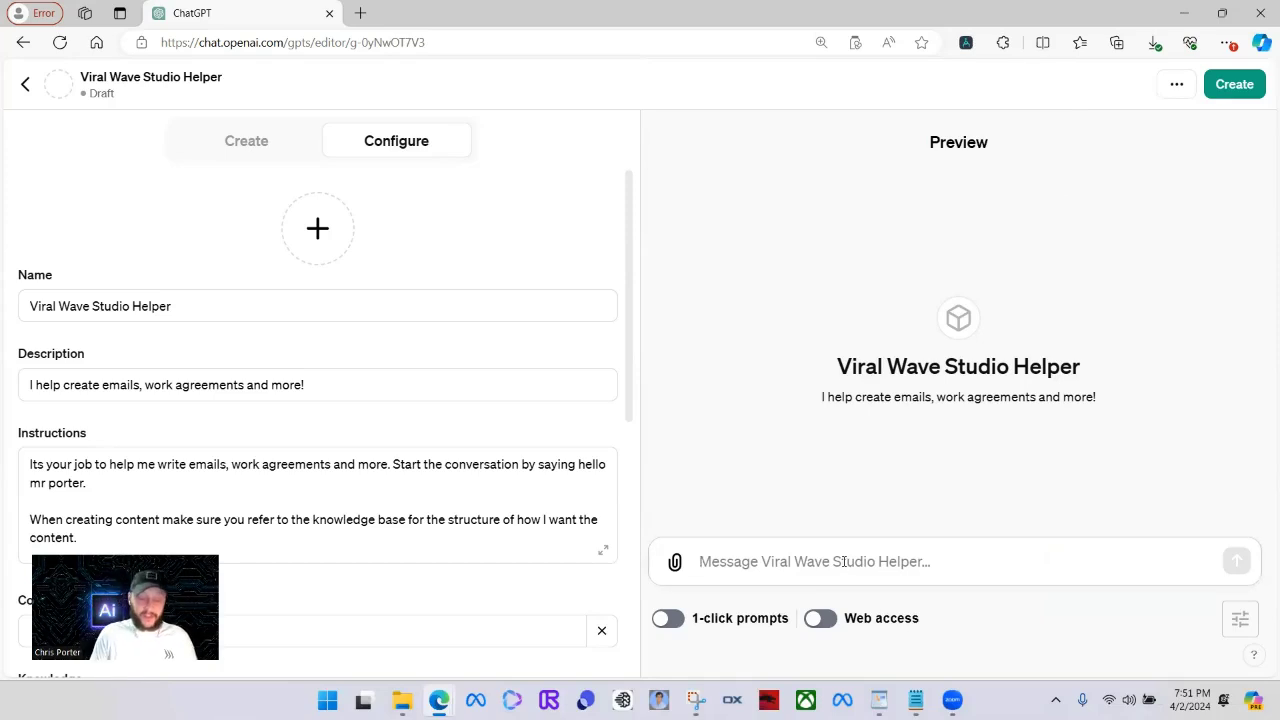
{"action": "type", "text": "hey"}
{"action": "key", "text": "Return"}
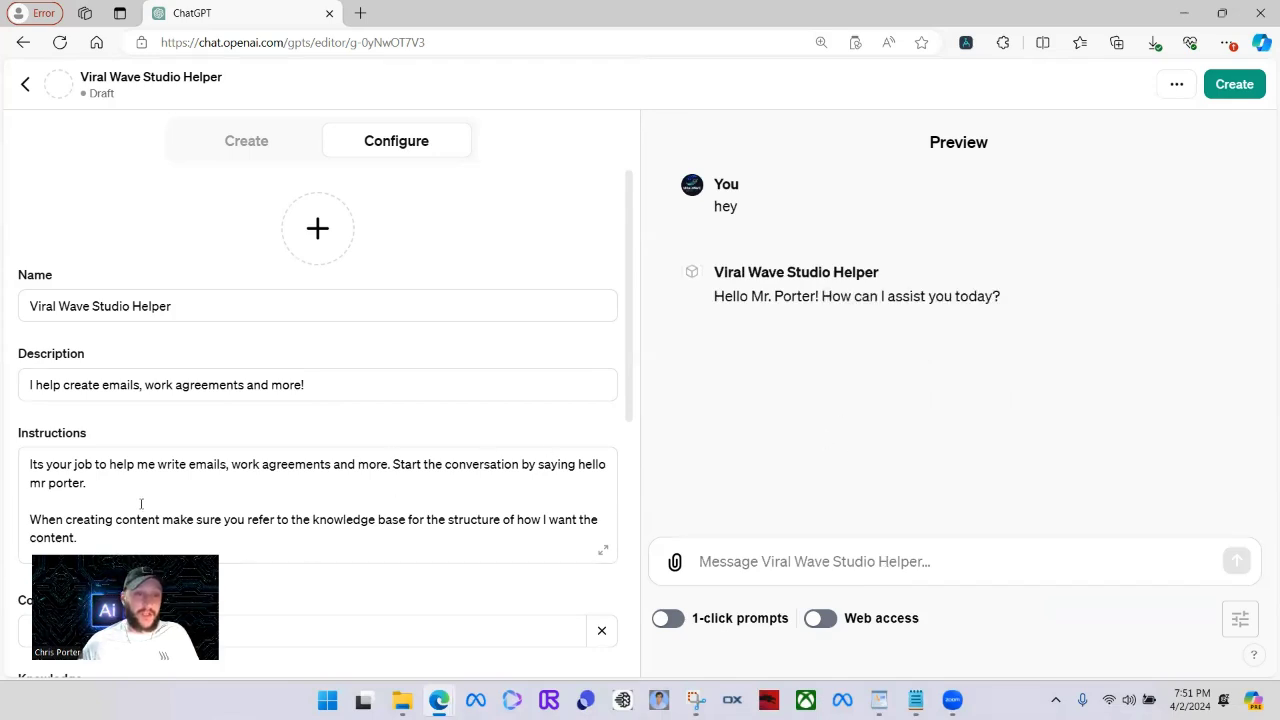
{"action": "left_click_drag", "start_coordinate": [100, 482], "coordinate": [29, 483]}
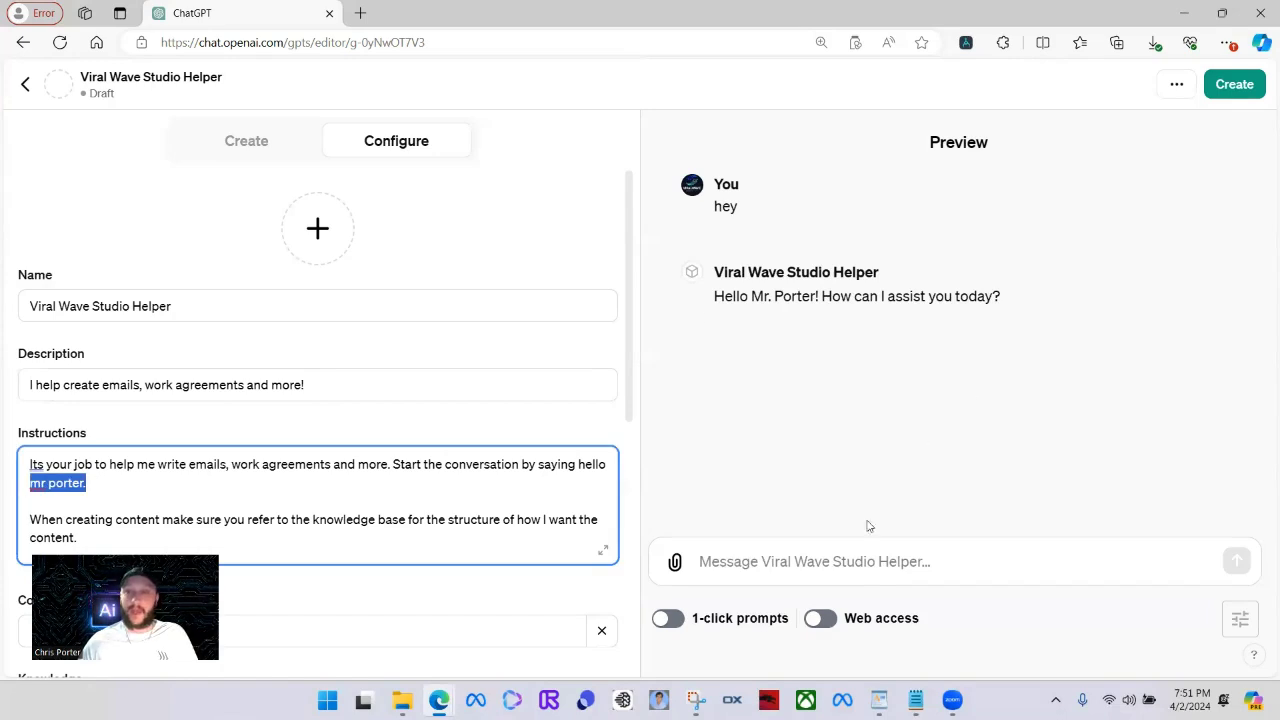
Ask the GPT in the preview for the work agreement for a newly onboarded client, naming the client and the base social media automation package.
{"action": "left_click", "coordinate": [878, 553]}
{"action": "type", "text": "I"}
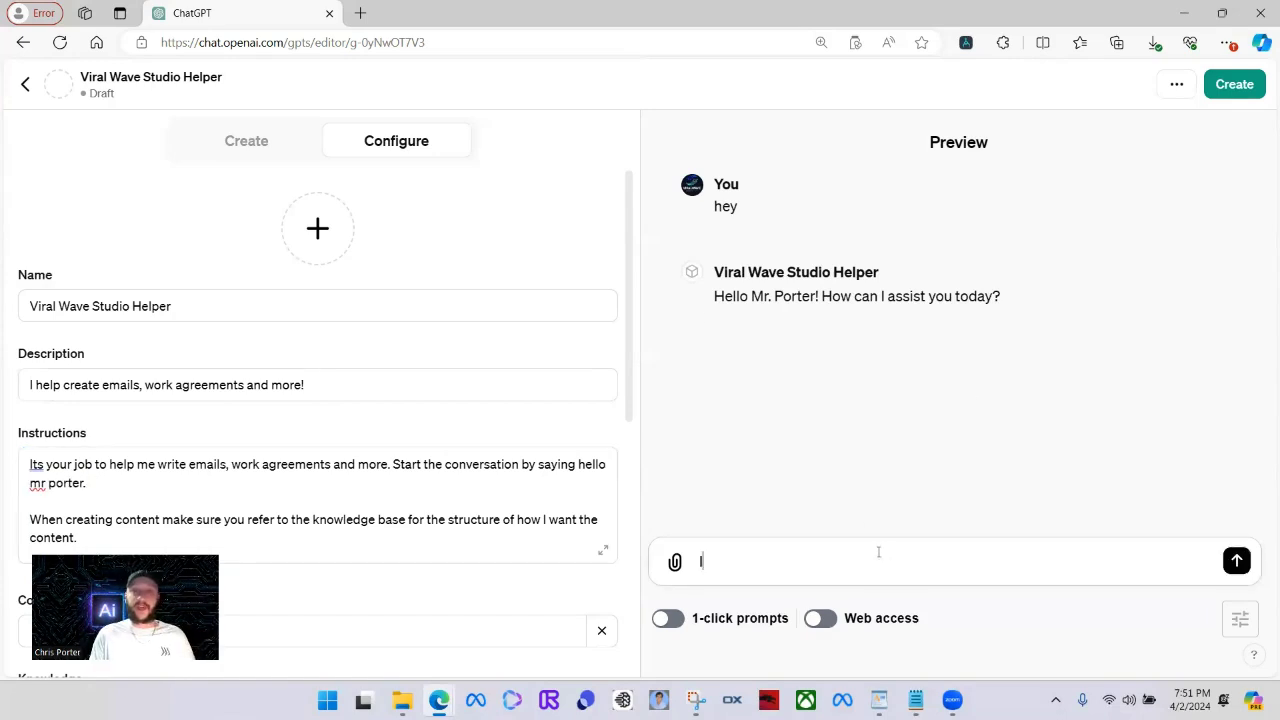
{"action": "type", "text": " onboa"}
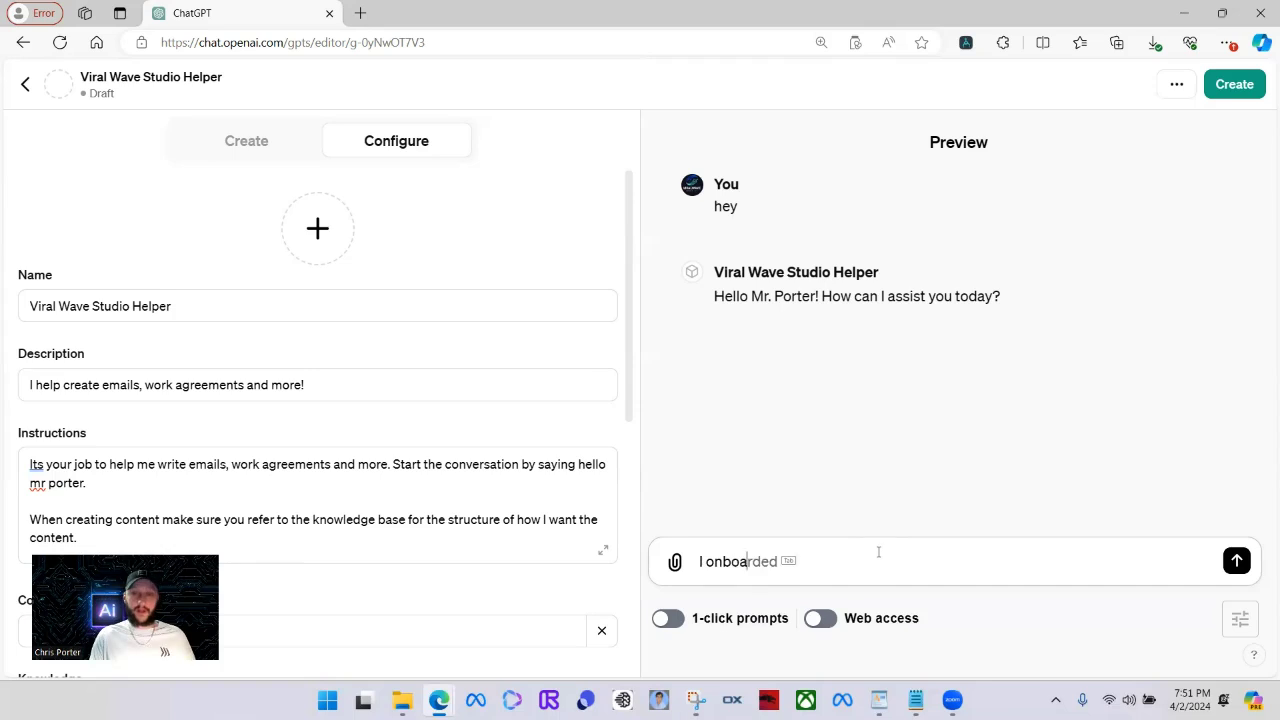
{"action": "type", "text": "rded a nb"}
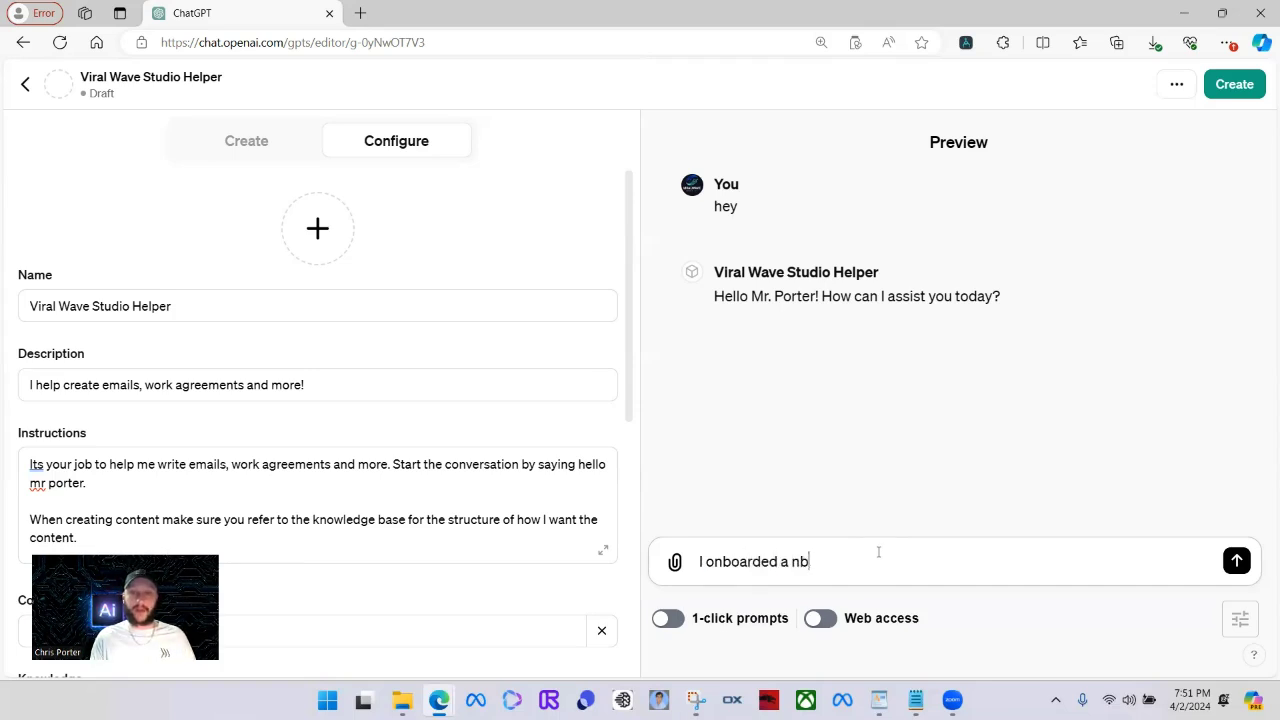
{"action": "key", "text": "BackSpace"}
{"action": "type", "text": "ew clients who"}
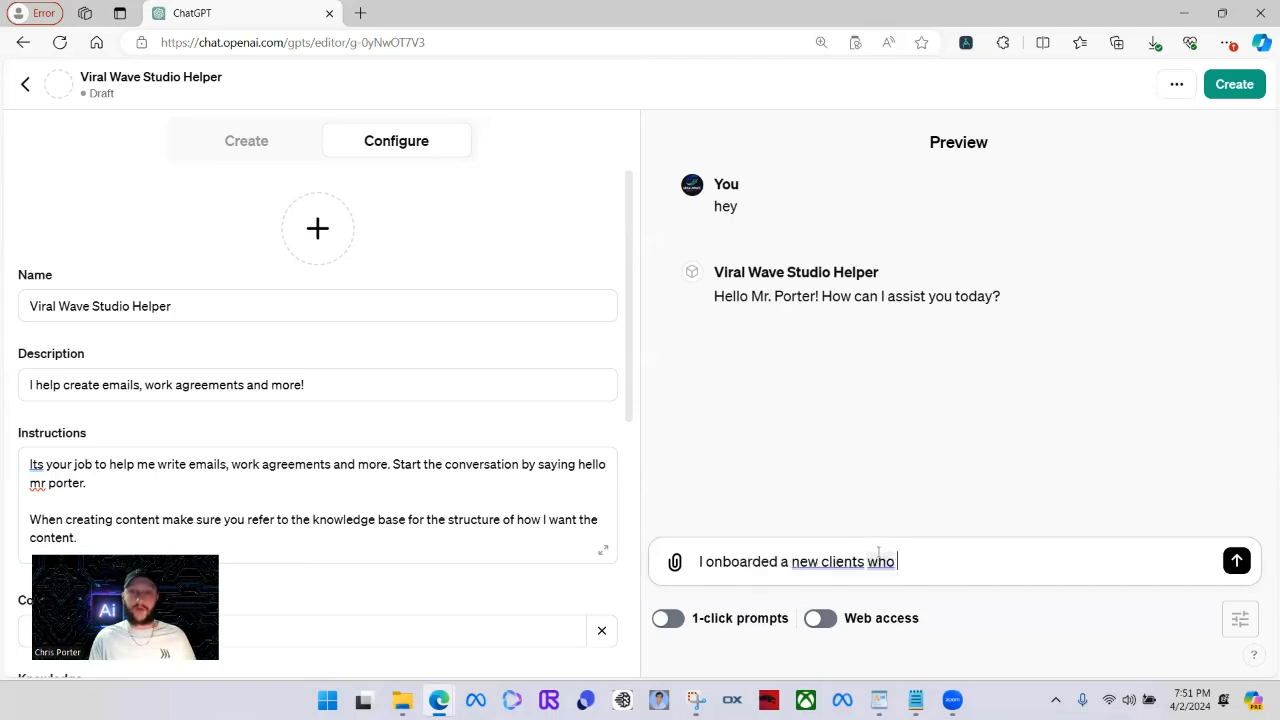
{"action": "type", "text": "s name is Joe S"}
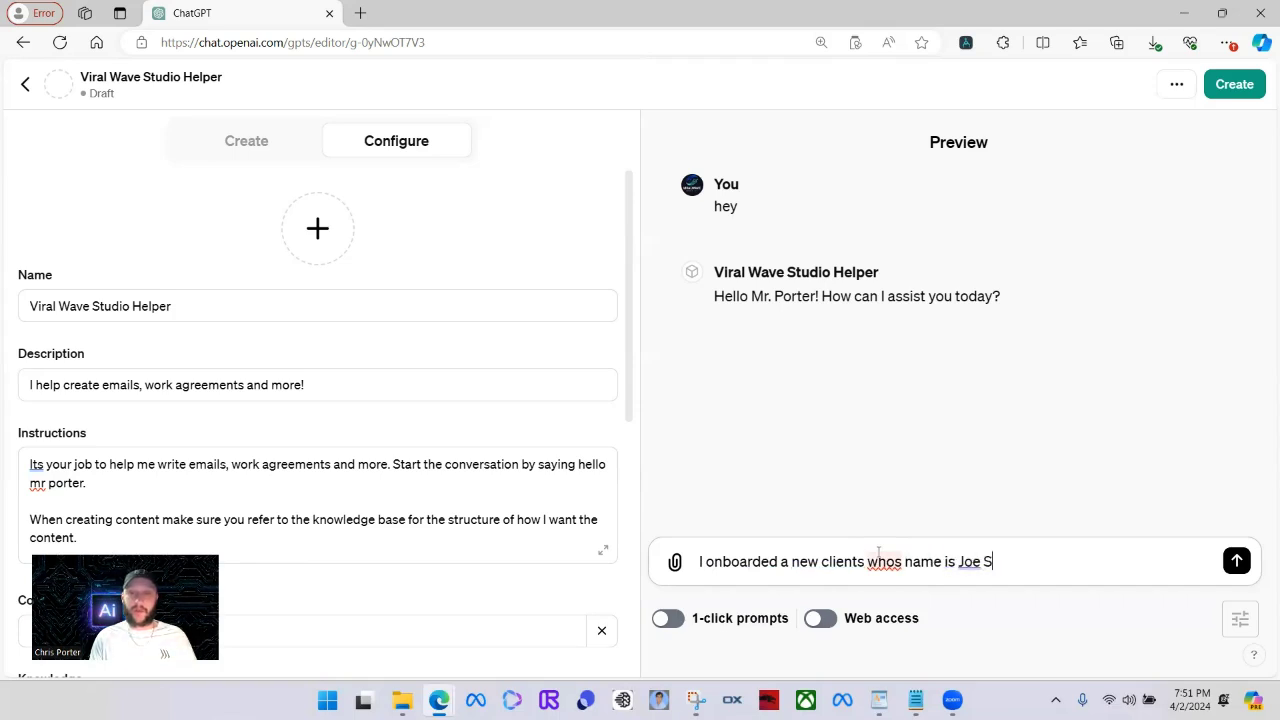
{"action": "type", "text": "mith and I need"}
{"action": "type", "text": "wo"}
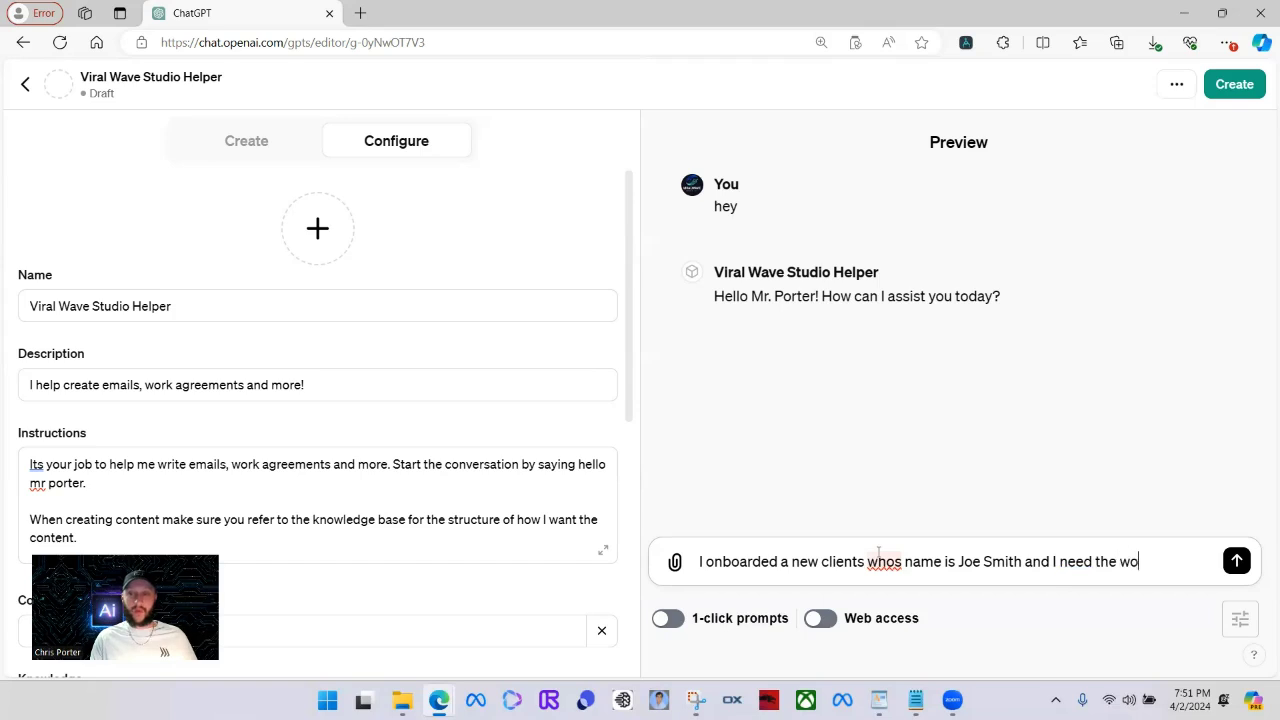
{"action": "type", "text": "rk agreement for ou"}
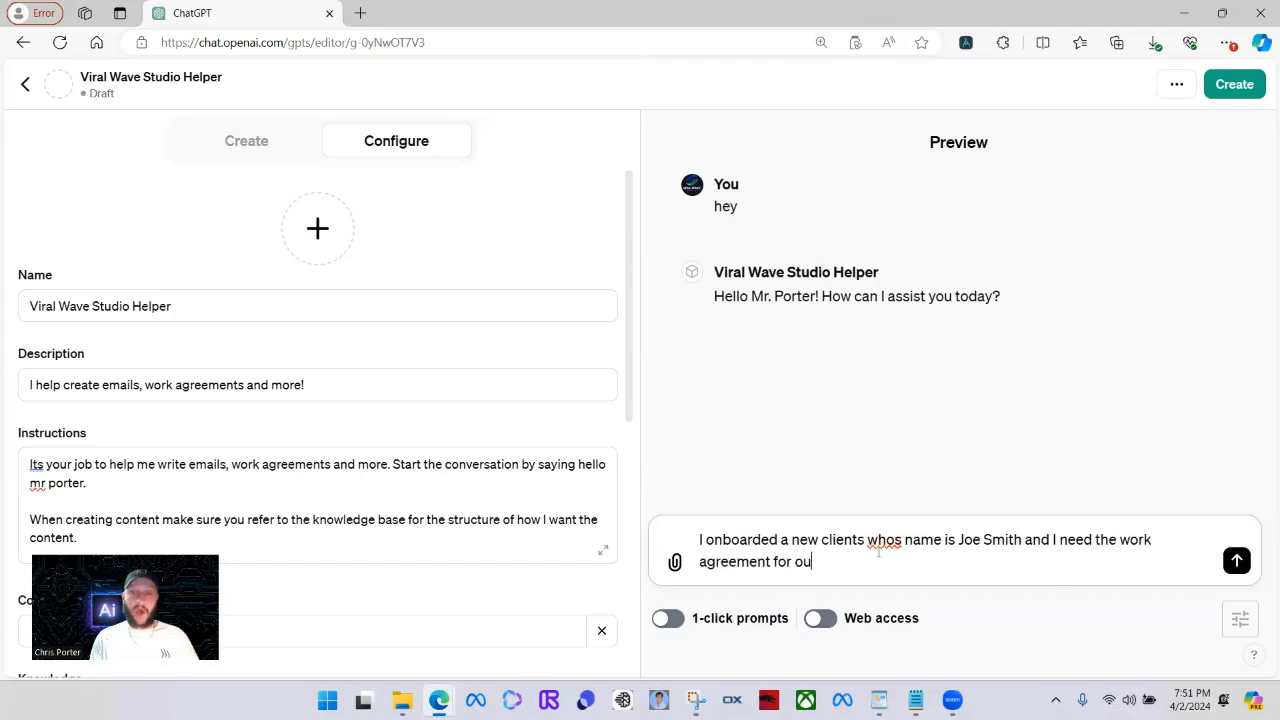
{"action": "type", "text": "r base social media autoa"}
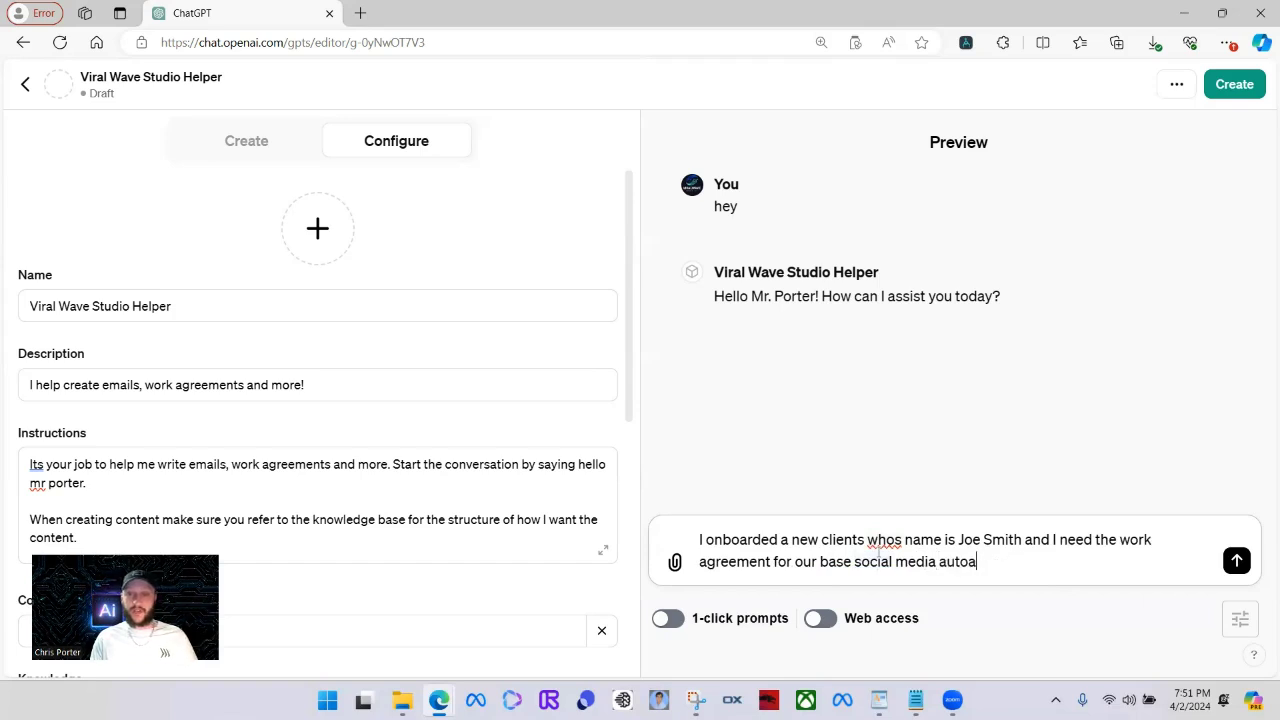
{"action": "key", "text": "BackSpace"}
{"action": "type", "text": "mation package."}
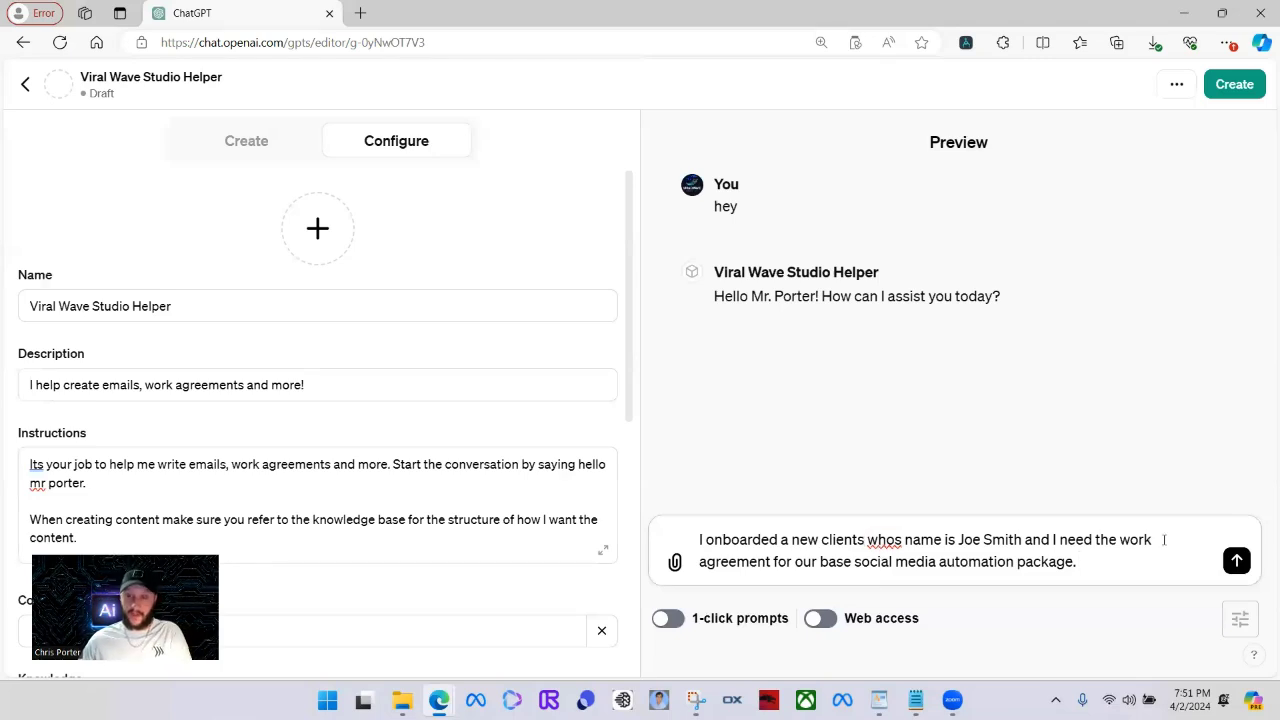
{"action": "key", "text": "BackSpace"}
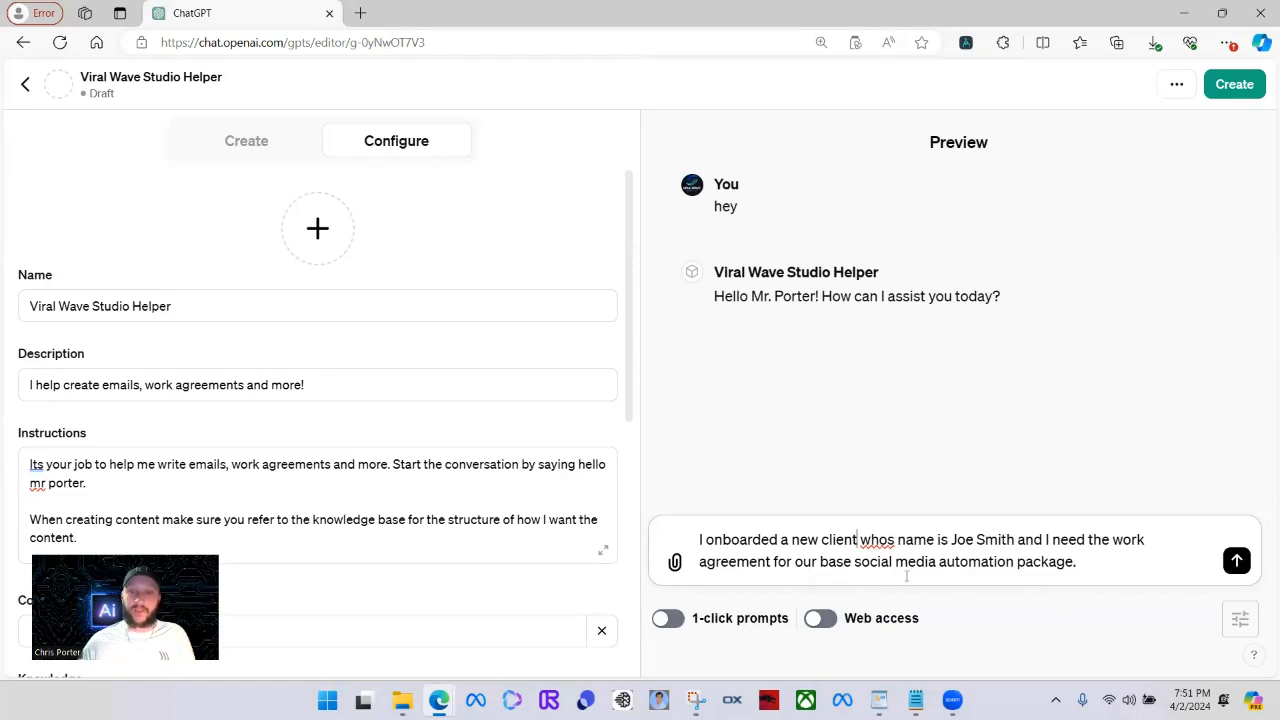
{"action": "left_click", "coordinate": [1237, 561]}
Open the original Work Agreement Social Media Management.rtf from the ViralWave Studio folder on the Extreme SSD (D:) drive.
{"action": "scroll", "coordinate": [430, 480], "scroll_direction": "down", "scroll_amount": 4}
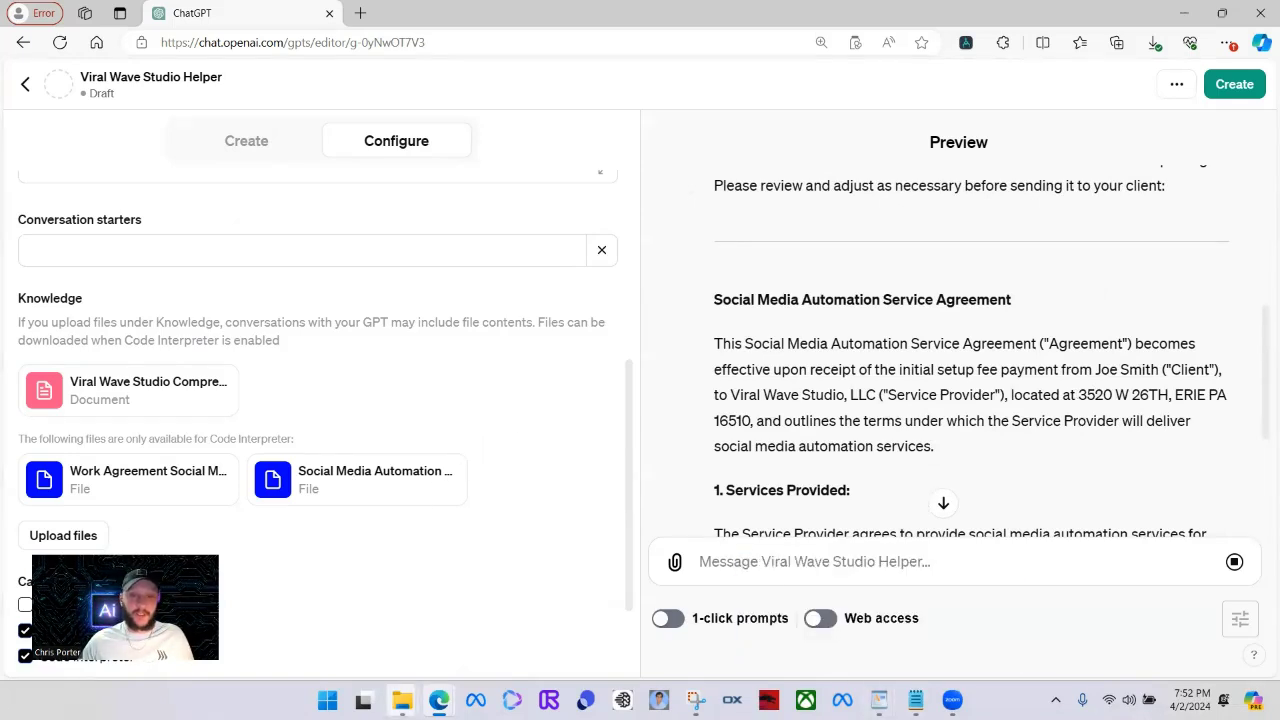
{"action": "mouse_move", "coordinate": [402, 700]}
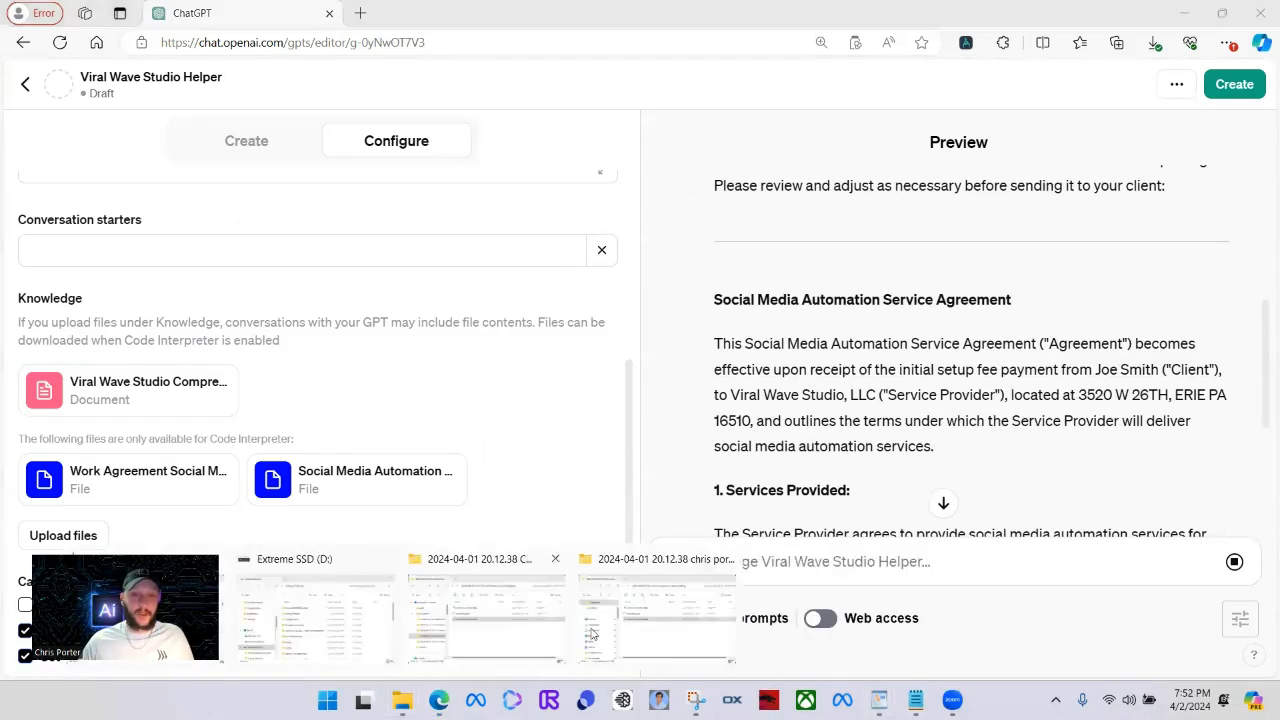
{"action": "left_click", "coordinate": [287, 632]}
{"action": "scroll", "coordinate": [490, 455], "scroll_direction": "down", "scroll_amount": 6}
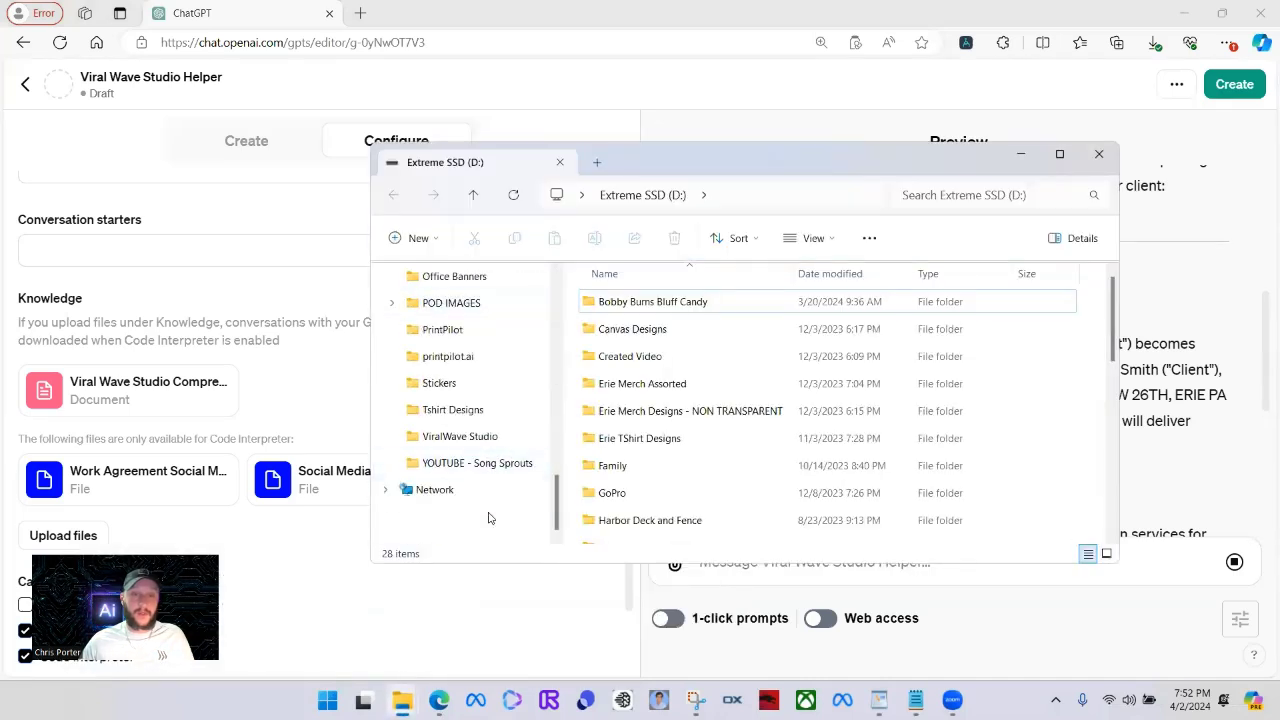
{"action": "left_click", "coordinate": [465, 441]}
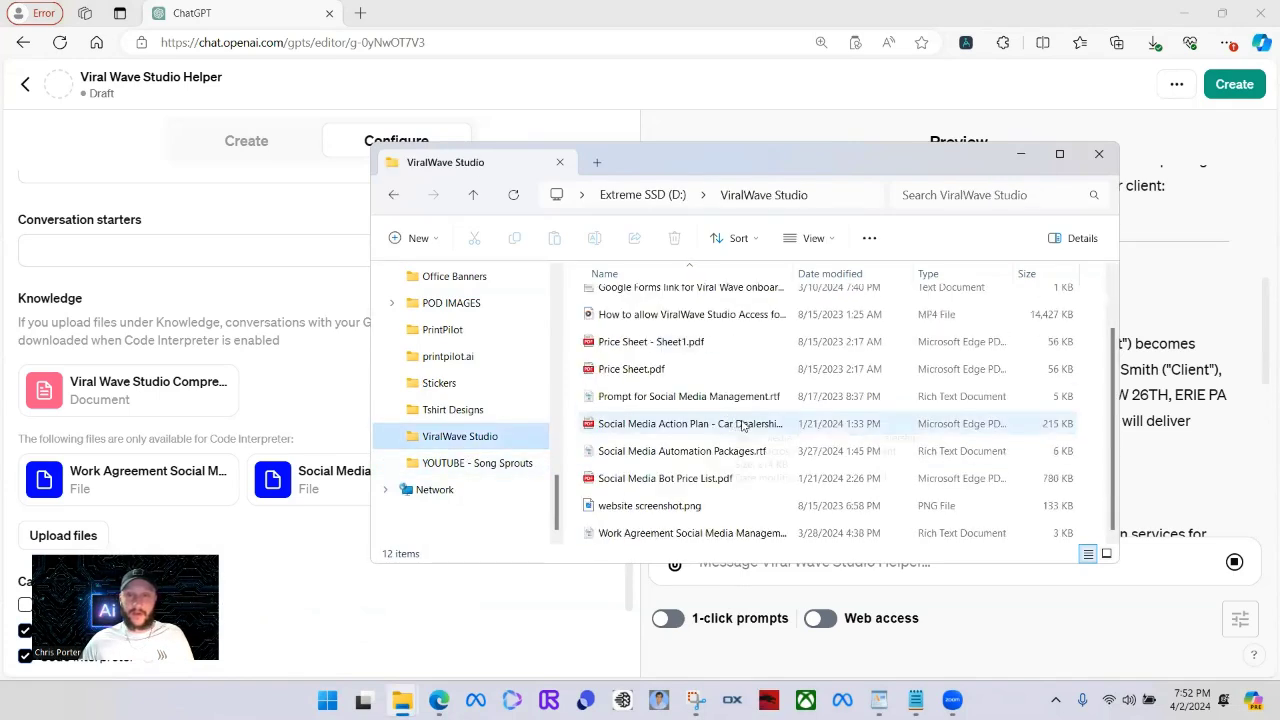
{"action": "left_click", "coordinate": [667, 540]}
{"action": "double_click", "coordinate": [667, 540]}
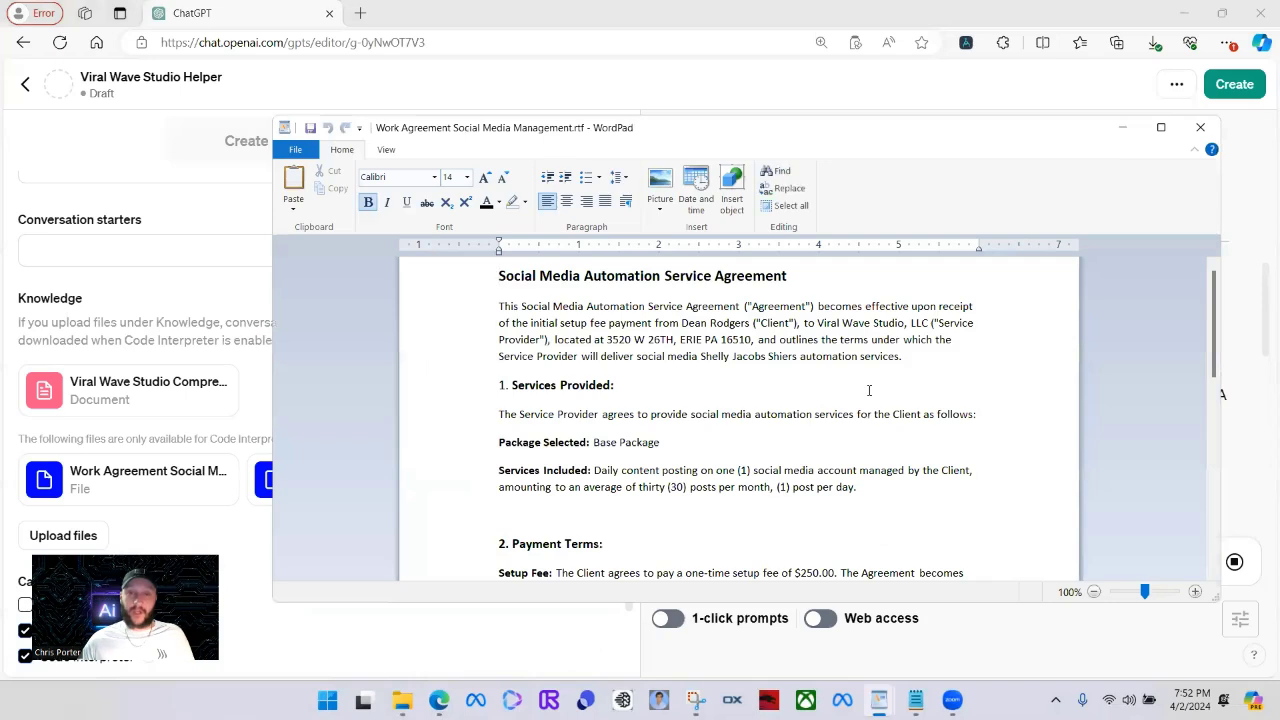
Review the original agreement's client name, services and payment terms, and return to the GPT preview in the browser.
{"action": "left_click_drag", "start_coordinate": [655, 323], "coordinate": [747, 332]}
{"action": "left_click", "coordinate": [820, 414]}
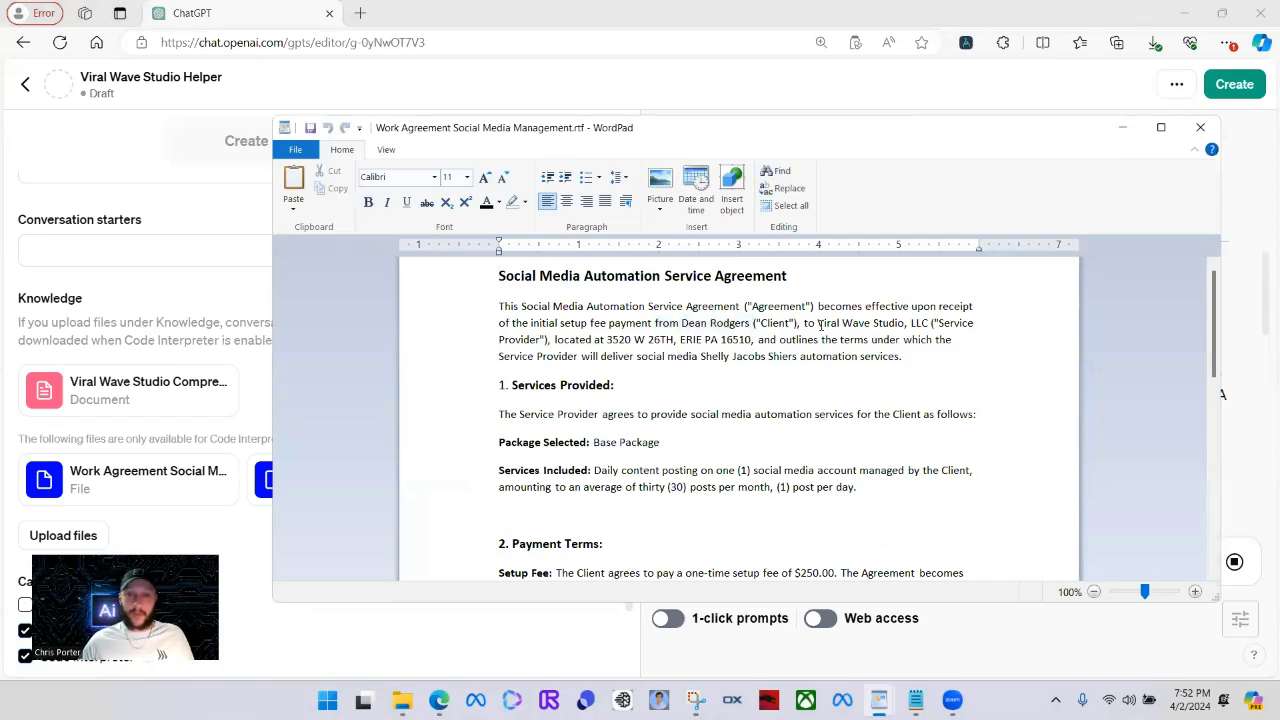
{"action": "scroll", "coordinate": [817, 408], "scroll_direction": "down", "scroll_amount": 4}
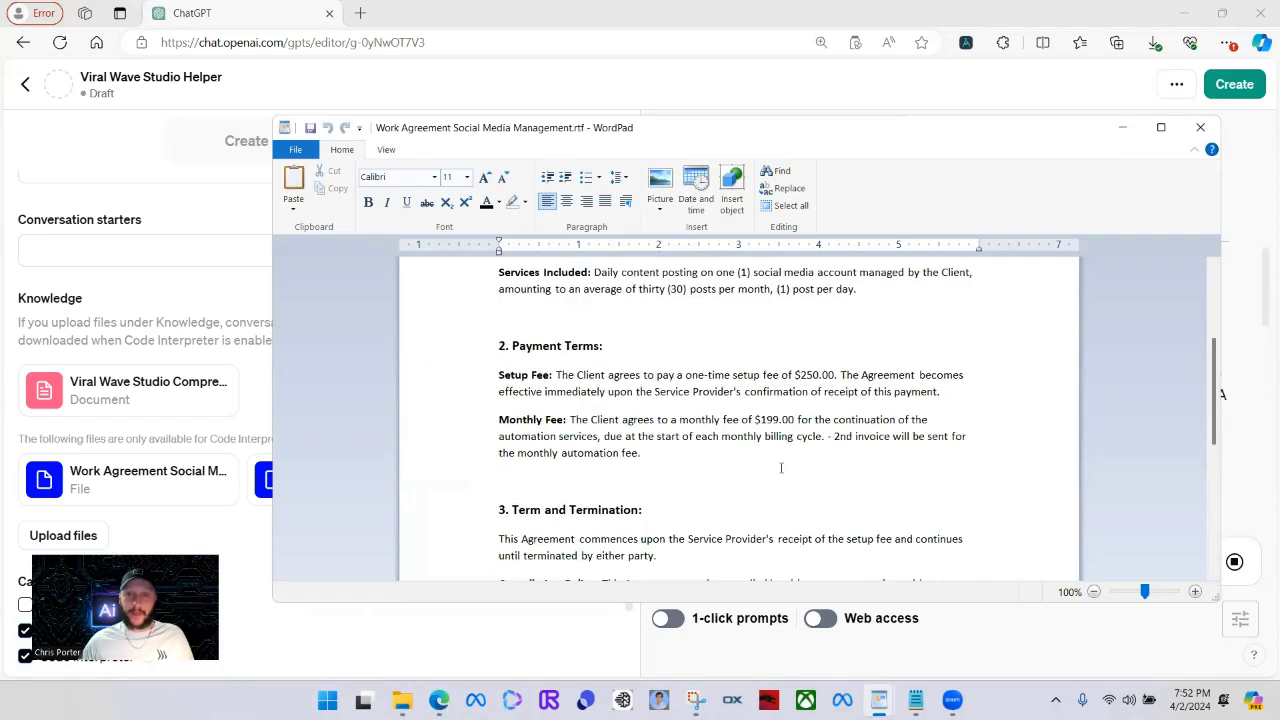
{"action": "scroll", "coordinate": [829, 469], "scroll_direction": "up", "scroll_amount": 3}
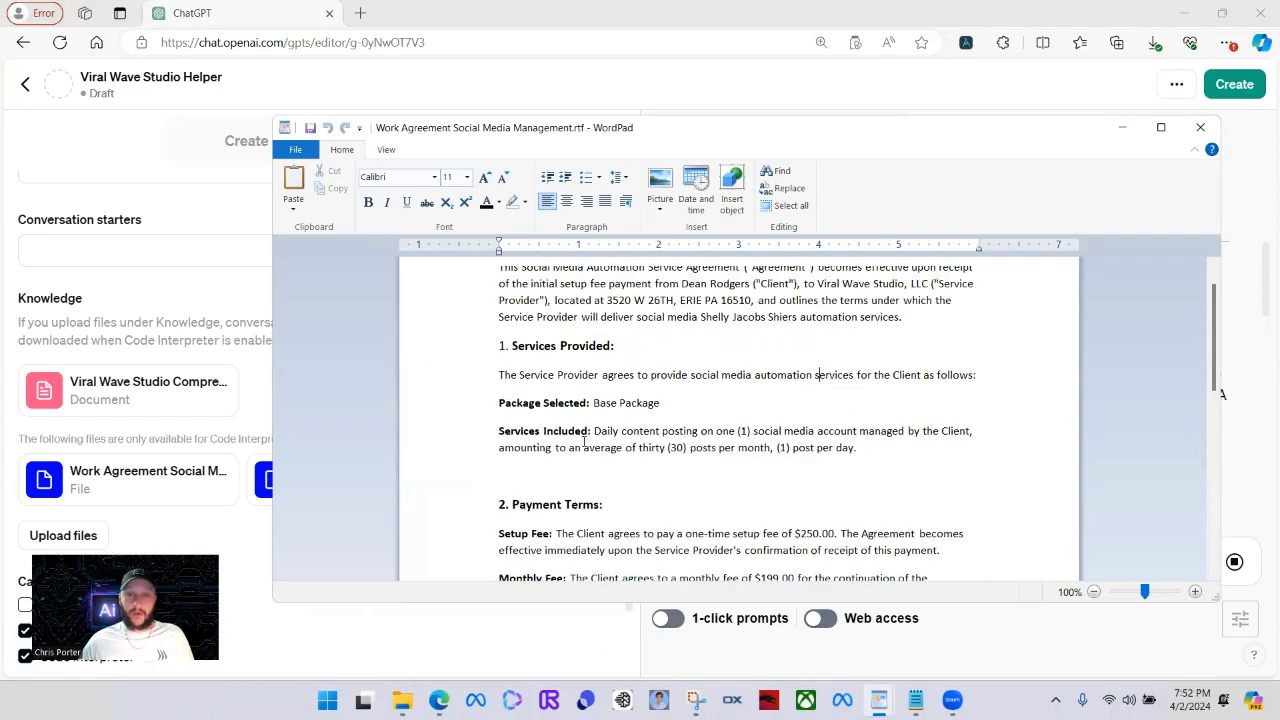
{"action": "scroll", "coordinate": [965, 428], "scroll_direction": "up", "scroll_amount": 1}
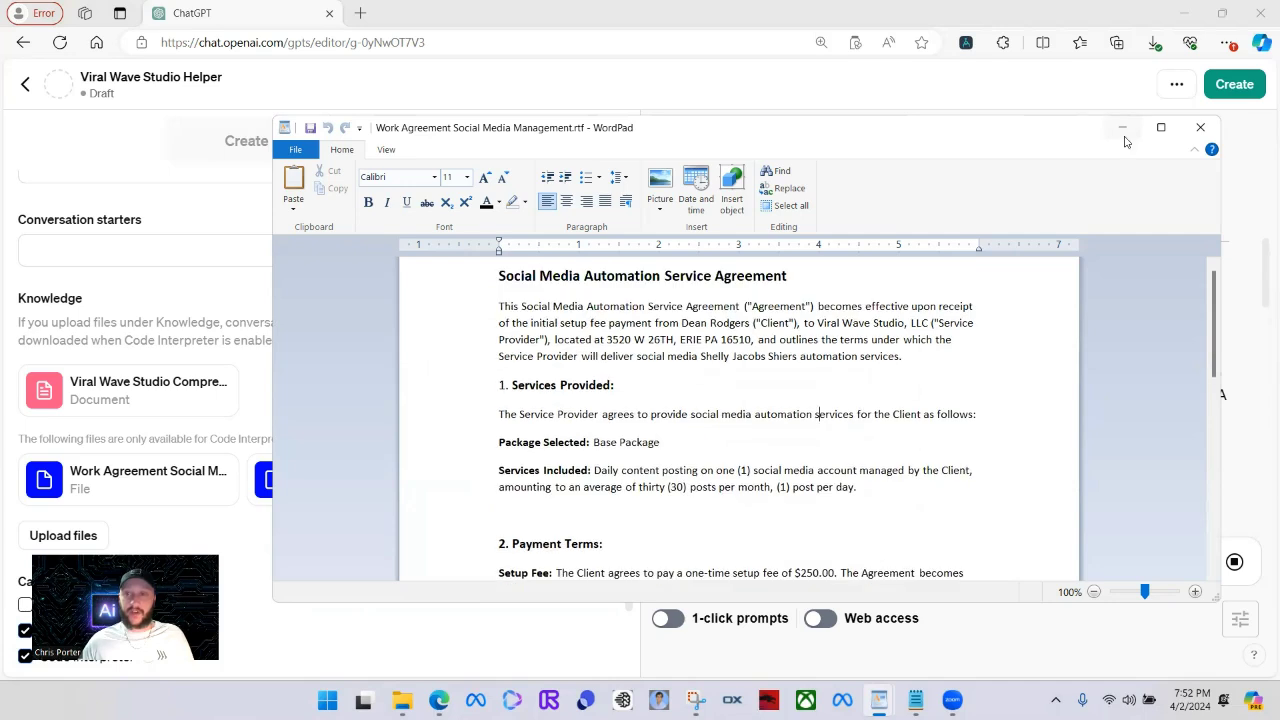
{"action": "left_click", "coordinate": [1123, 131]}
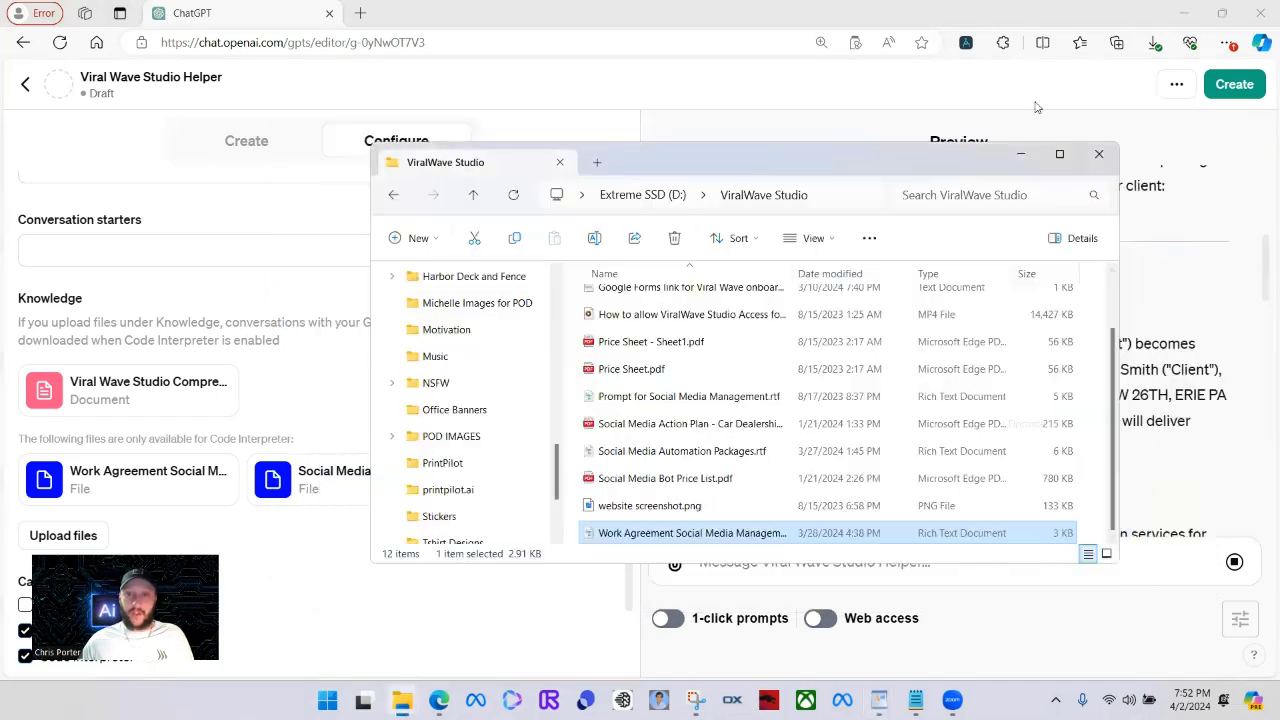
{"action": "left_click", "coordinate": [1130, 410]}
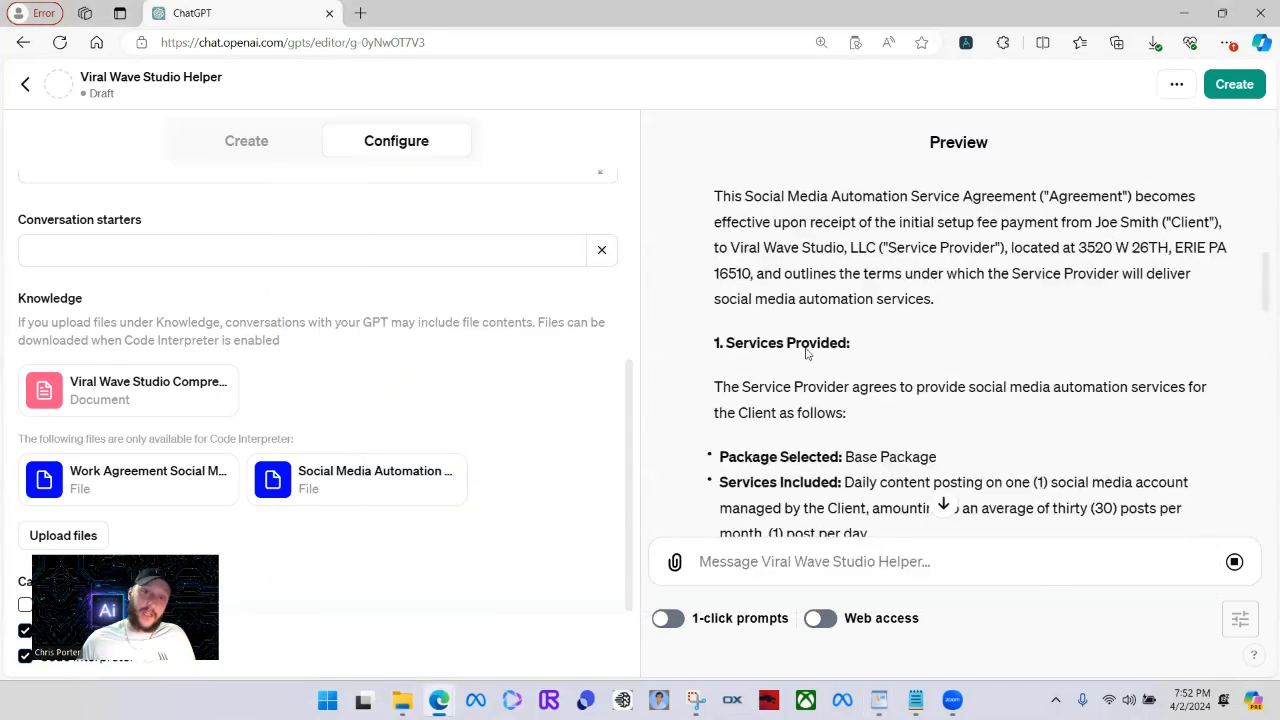
Check the client name, selected package and included services in the generated service agreement against the original document.
{"action": "scroll", "coordinate": [923, 369], "scroll_direction": "down", "scroll_amount": 1}
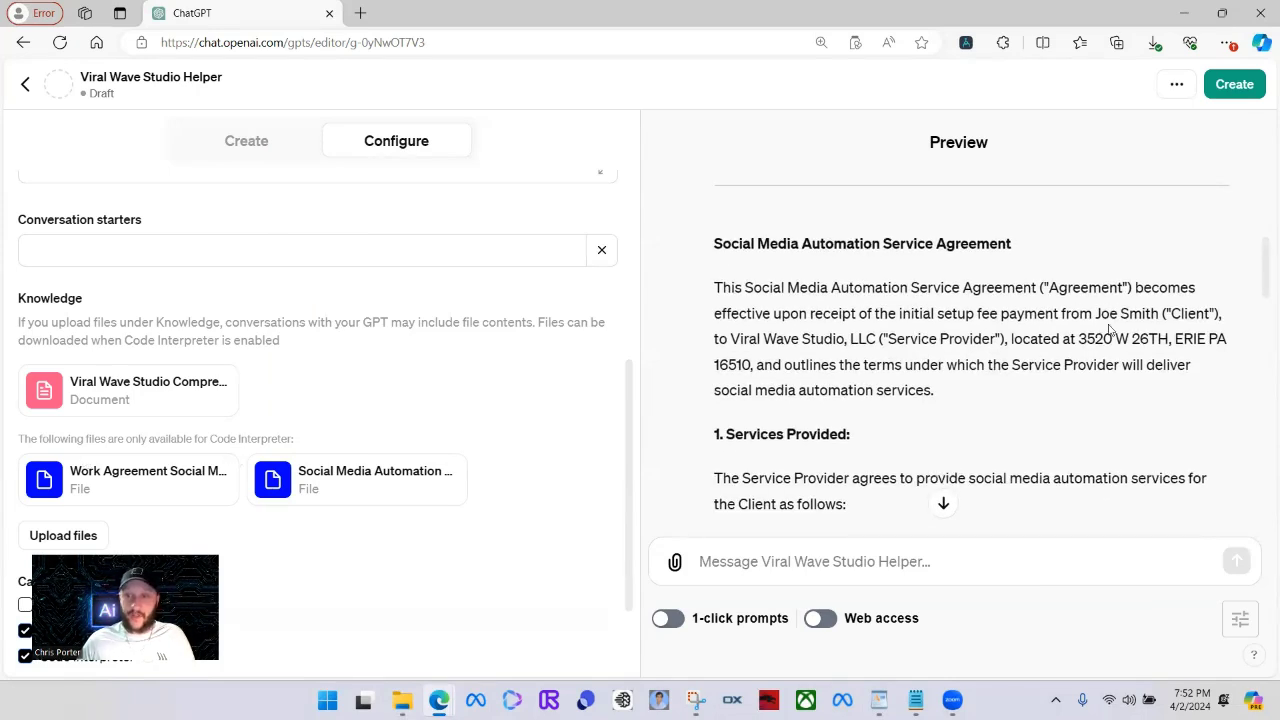
{"action": "left_click_drag", "start_coordinate": [1097, 313], "coordinate": [1160, 314]}
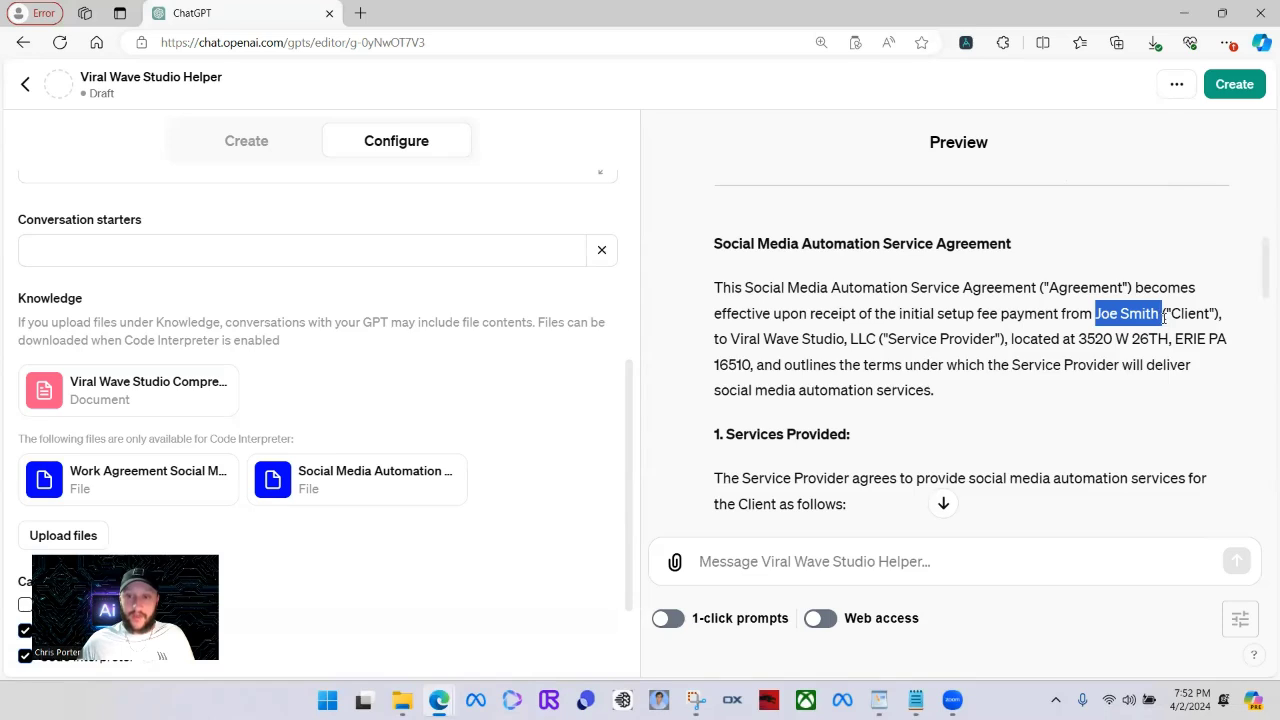
{"action": "scroll", "coordinate": [965, 382], "scroll_direction": "down", "scroll_amount": 1}
{"action": "scroll", "coordinate": [965, 382], "scroll_direction": "down", "scroll_amount": 3}
{"action": "left_click_drag", "start_coordinate": [846, 270], "coordinate": [942, 275]}
{"action": "left_click_drag", "start_coordinate": [1035, 296], "coordinate": [1160, 296]}
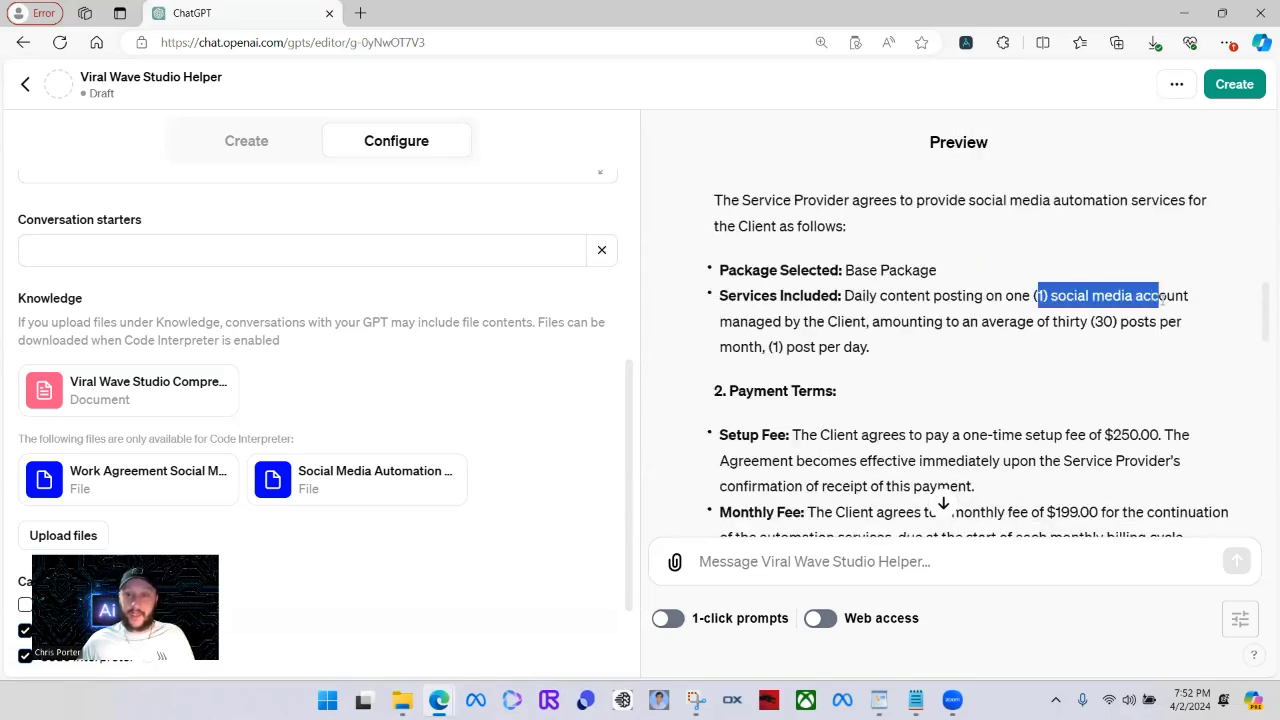
Check the generated agreement's setup and monthly fees, and read the remaining clauses from Term and Termination through Amendment.
{"action": "scroll", "coordinate": [1108, 376], "scroll_direction": "down", "scroll_amount": 1}
{"action": "scroll", "coordinate": [1108, 376], "scroll_direction": "down", "scroll_amount": 1}
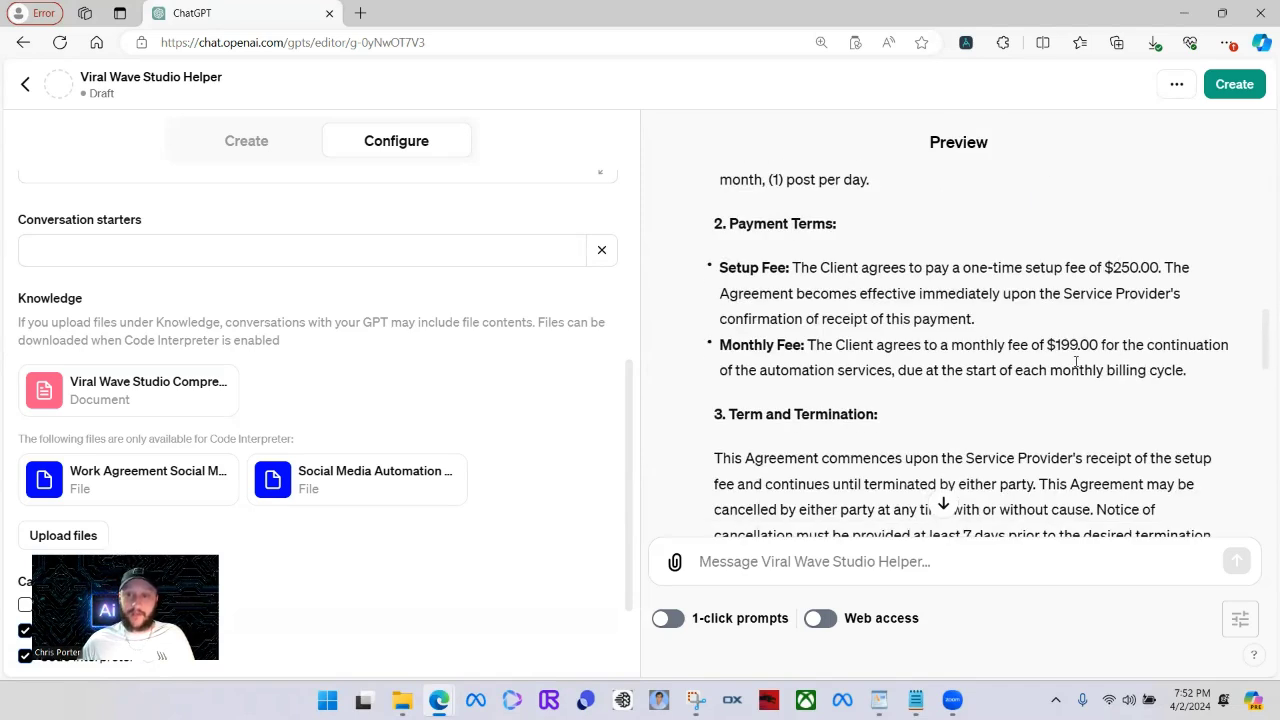
{"action": "left_click_drag", "start_coordinate": [1049, 344], "coordinate": [1098, 345]}
{"action": "left_click", "coordinate": [979, 418]}
{"action": "scroll", "coordinate": [976, 350], "scroll_direction": "down", "scroll_amount": 2}
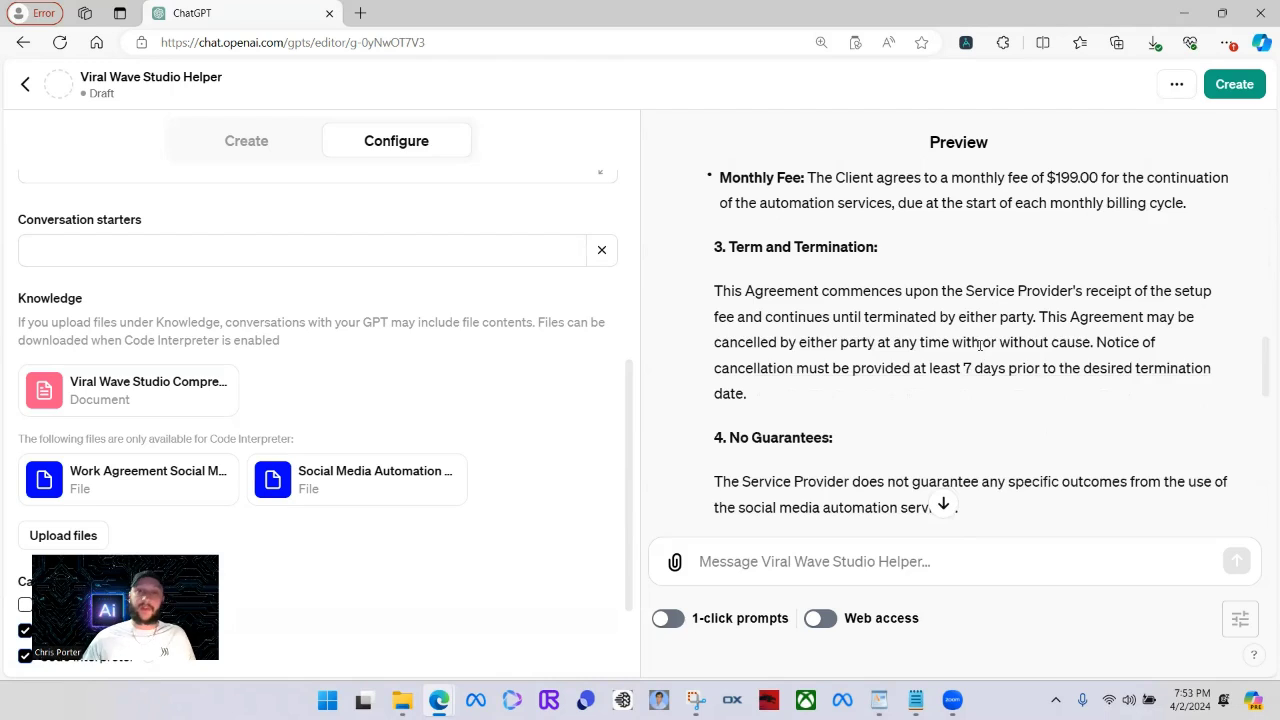
{"action": "scroll", "coordinate": [979, 343], "scroll_direction": "down", "scroll_amount": 8}
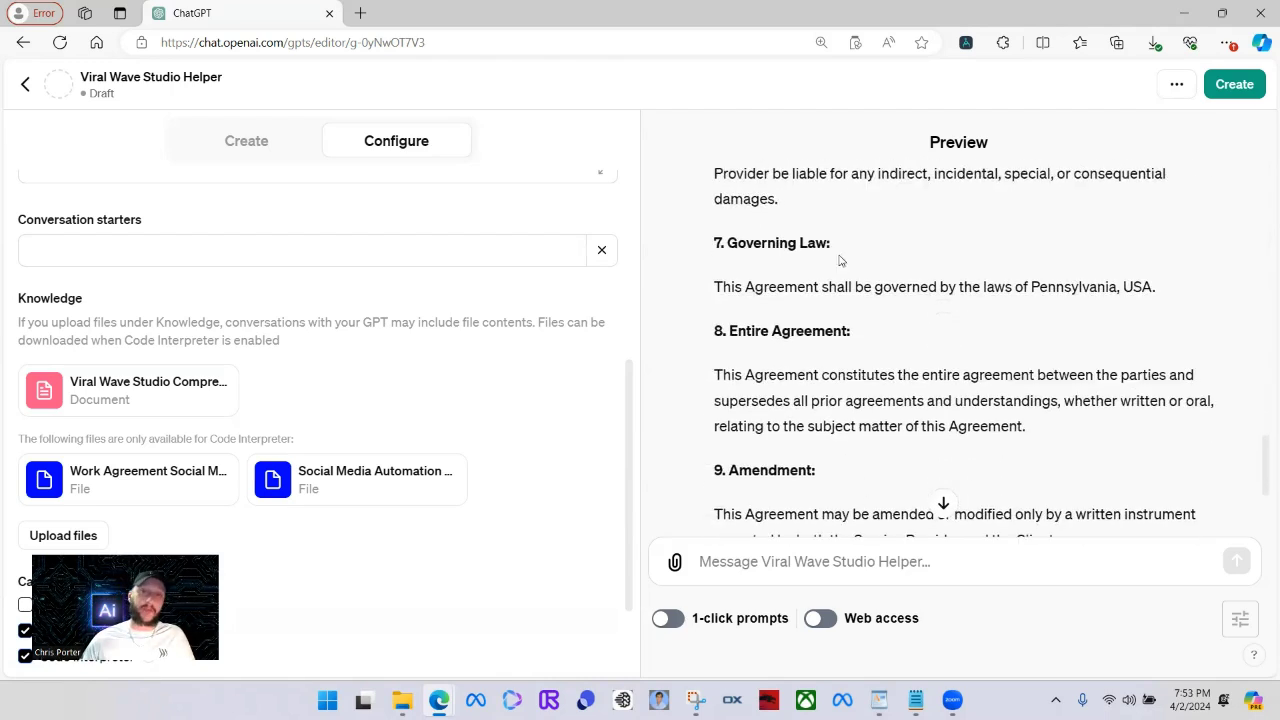
{"action": "scroll", "coordinate": [840, 260], "scroll_direction": "down", "scroll_amount": 3}
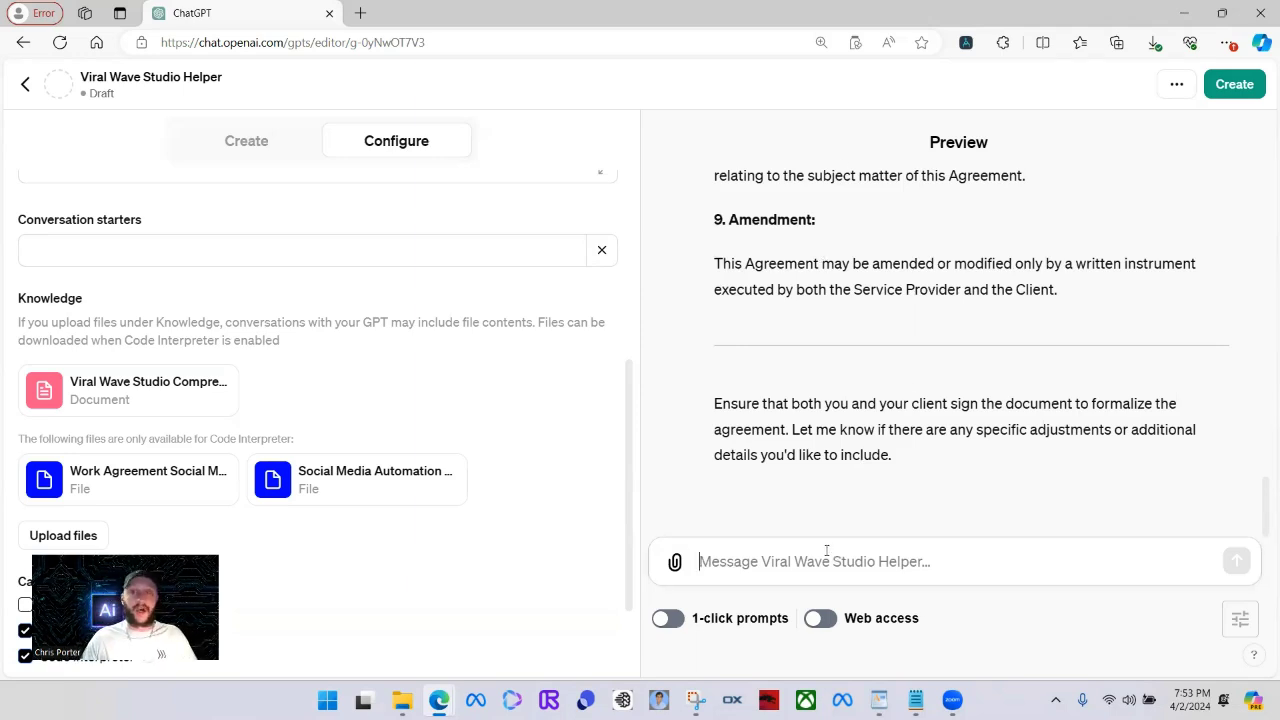
Send the preview message "okay great, now create an email reaching out to him saying welcome to the future!" and read the draft.
{"action": "type", "text": "okay greatm"}
{"action": "key", "text": "BackSpace"}
{"action": "type", "text": ", now create an email"}
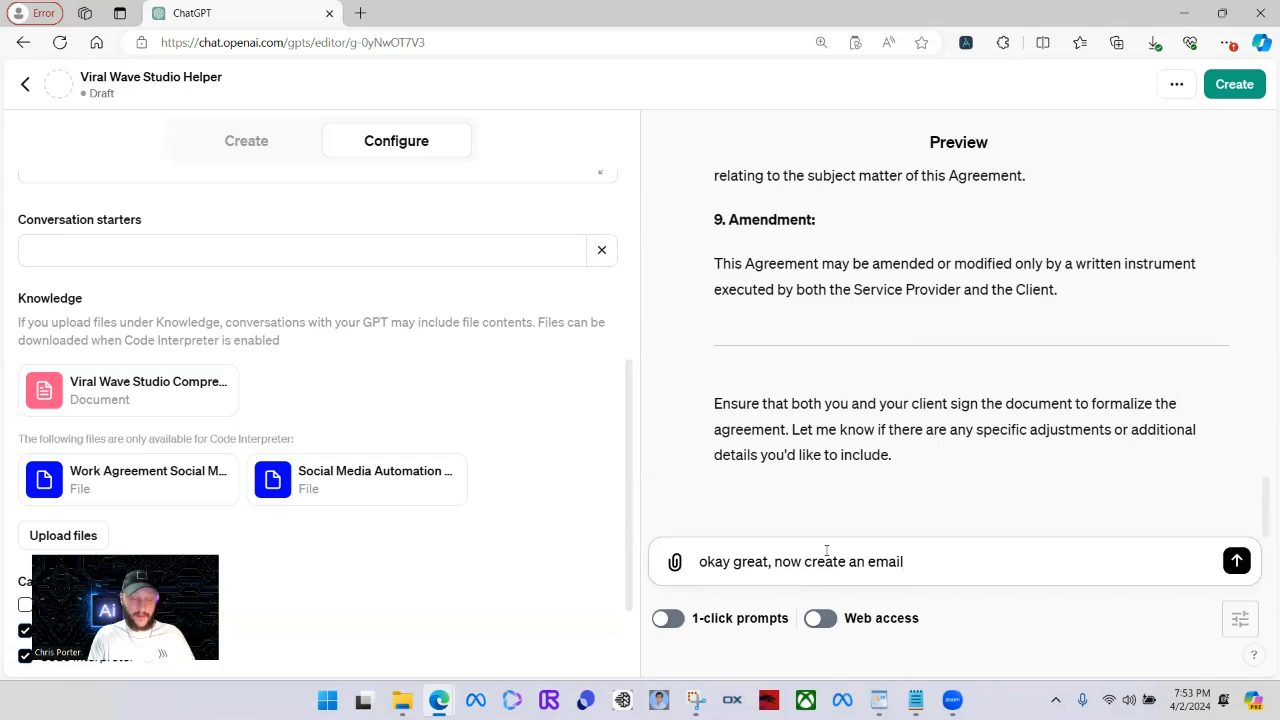
{"action": "type", "text": " reaching out to "}
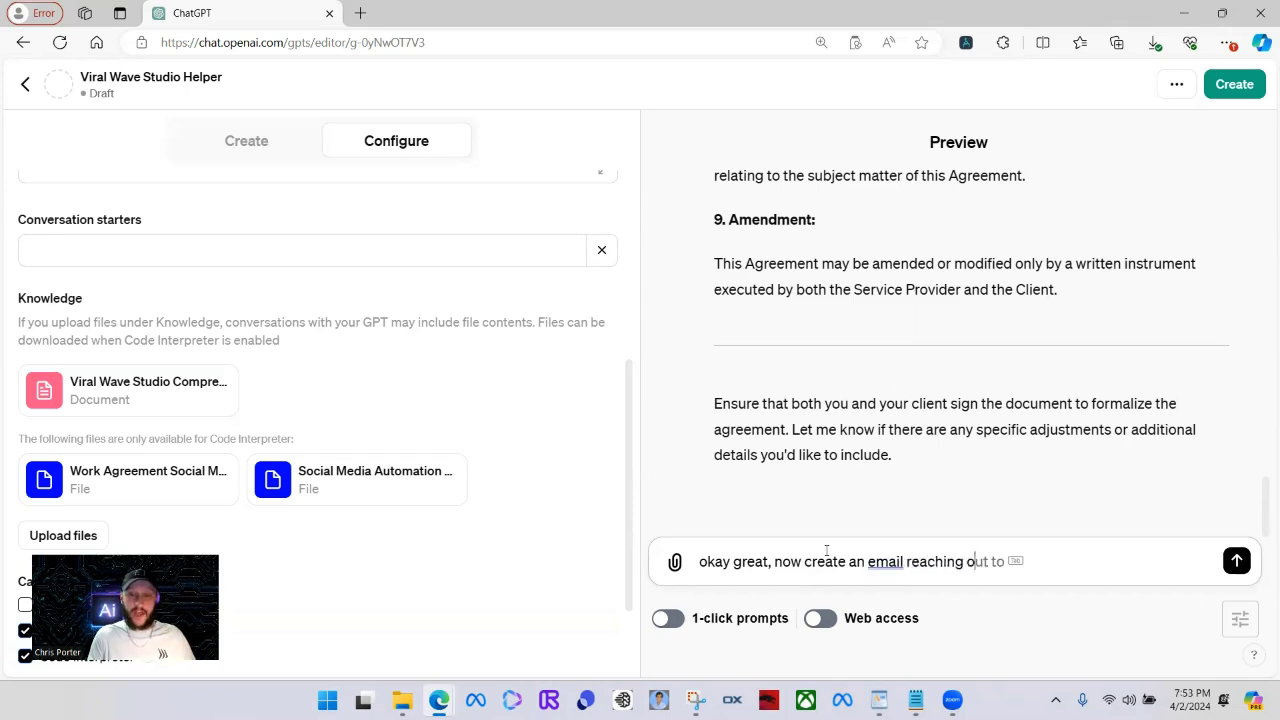
{"action": "type", "text": "him "}
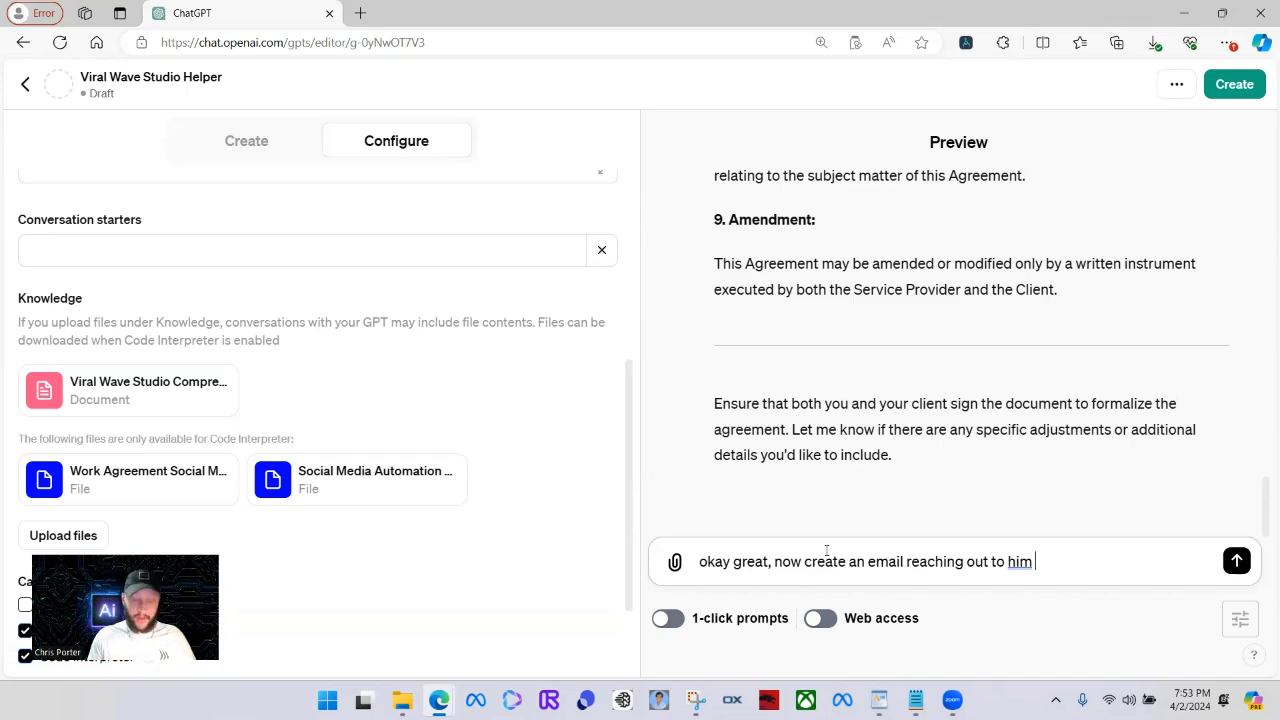
{"action": "type", "text": "saying welcome to th"}
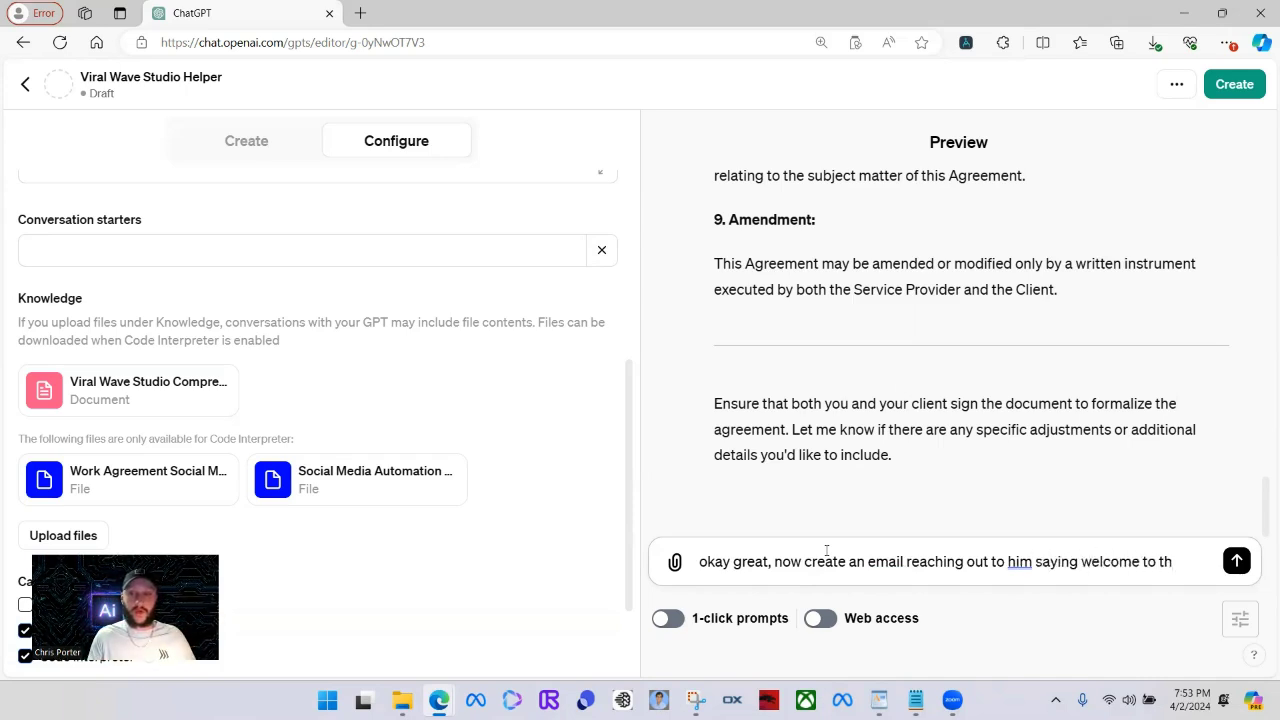
{"action": "type", "text": "e future!"}
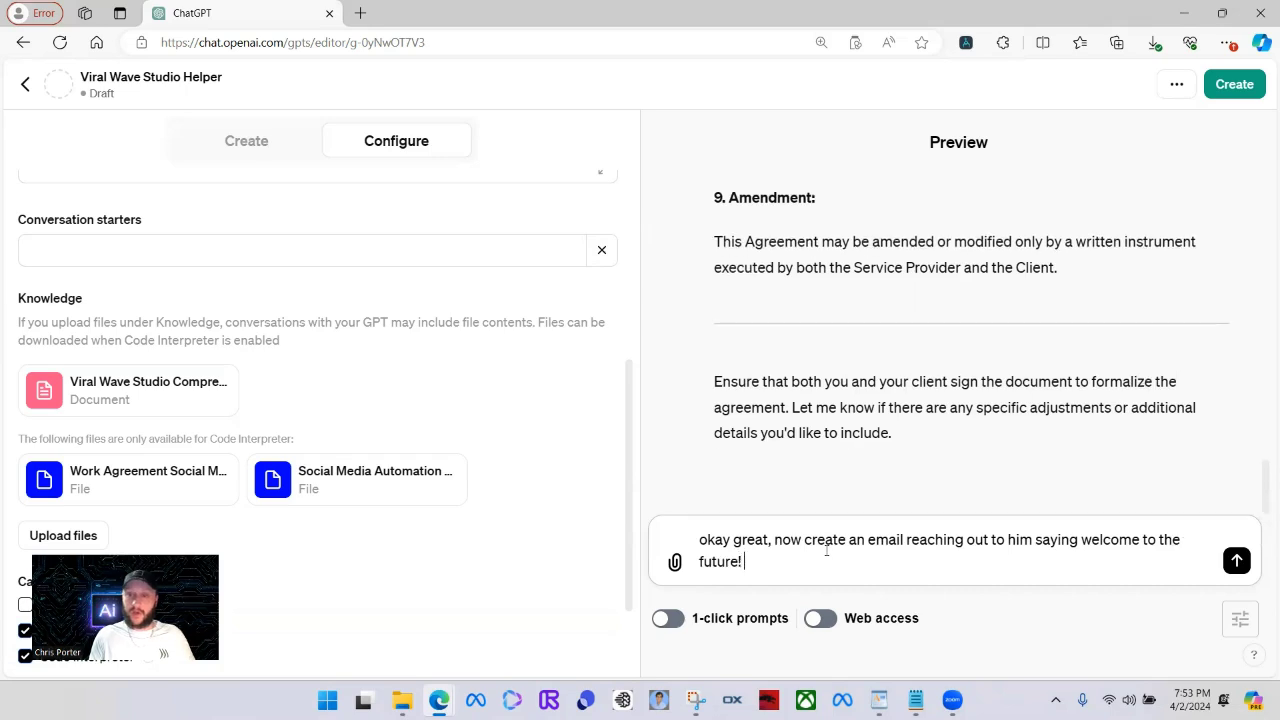
{"action": "key", "text": "Return"}
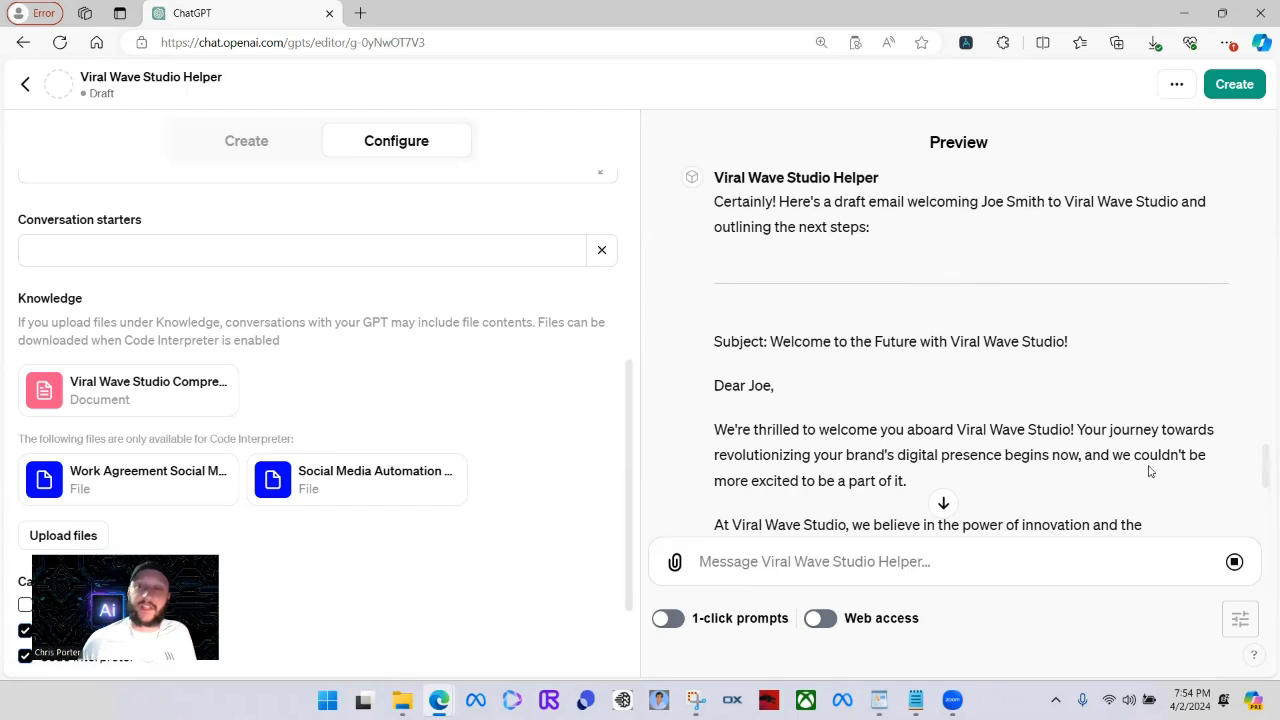
{"action": "scroll", "coordinate": [914, 400], "scroll_direction": "down", "scroll_amount": 3}
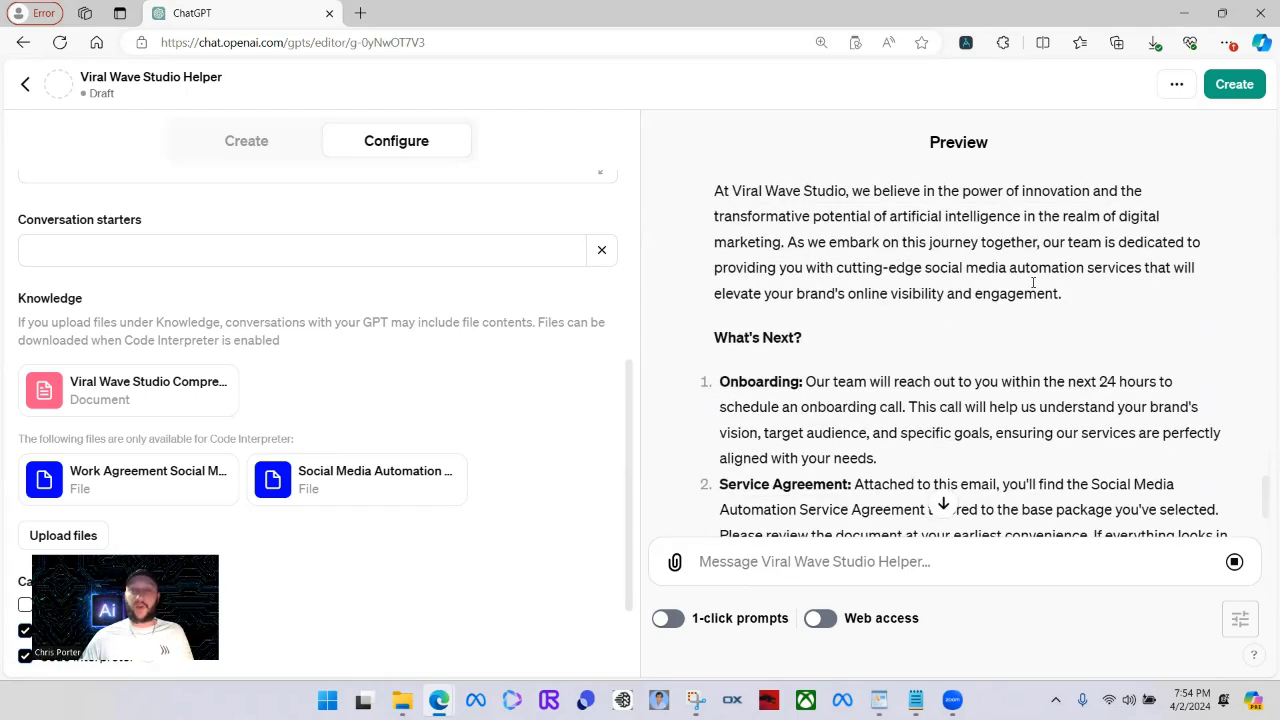
Stop the welcome email response, send the preview message "what are the package prices" and halt its reply after reading the packages.
{"action": "scroll", "coordinate": [1033, 283], "scroll_direction": "down", "scroll_amount": 2}
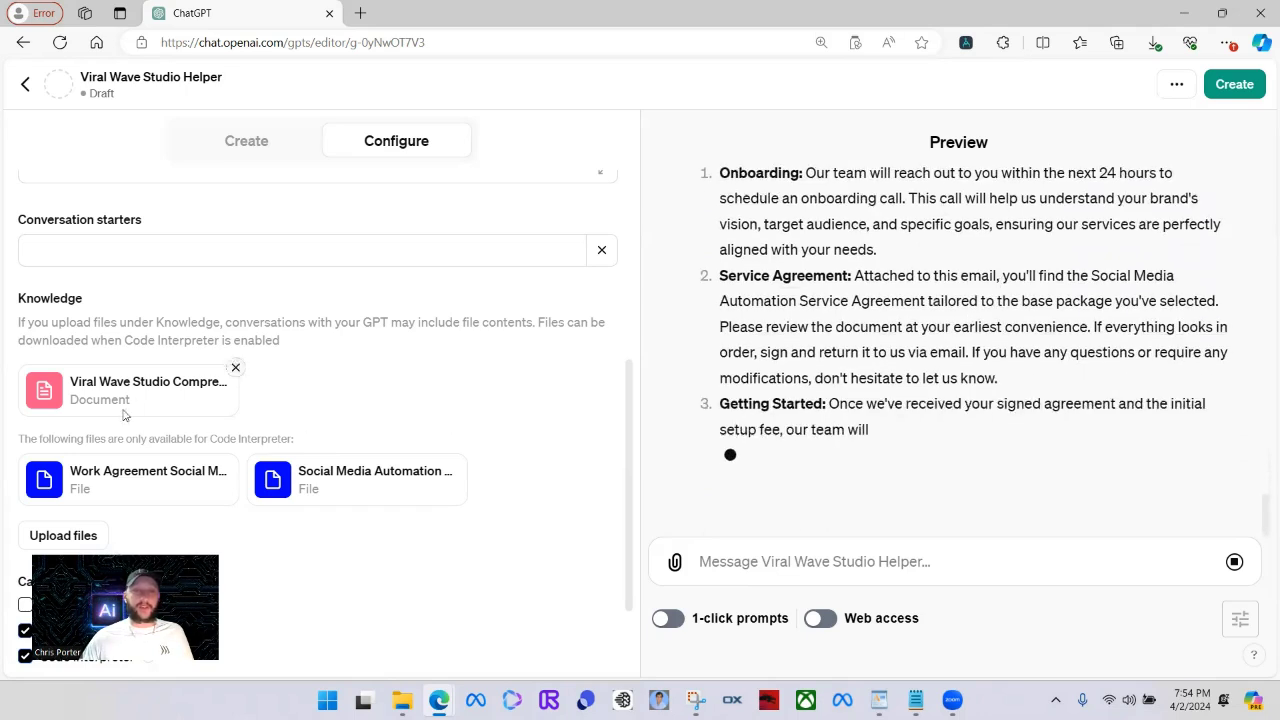
{"action": "left_click", "coordinate": [1233, 564]}
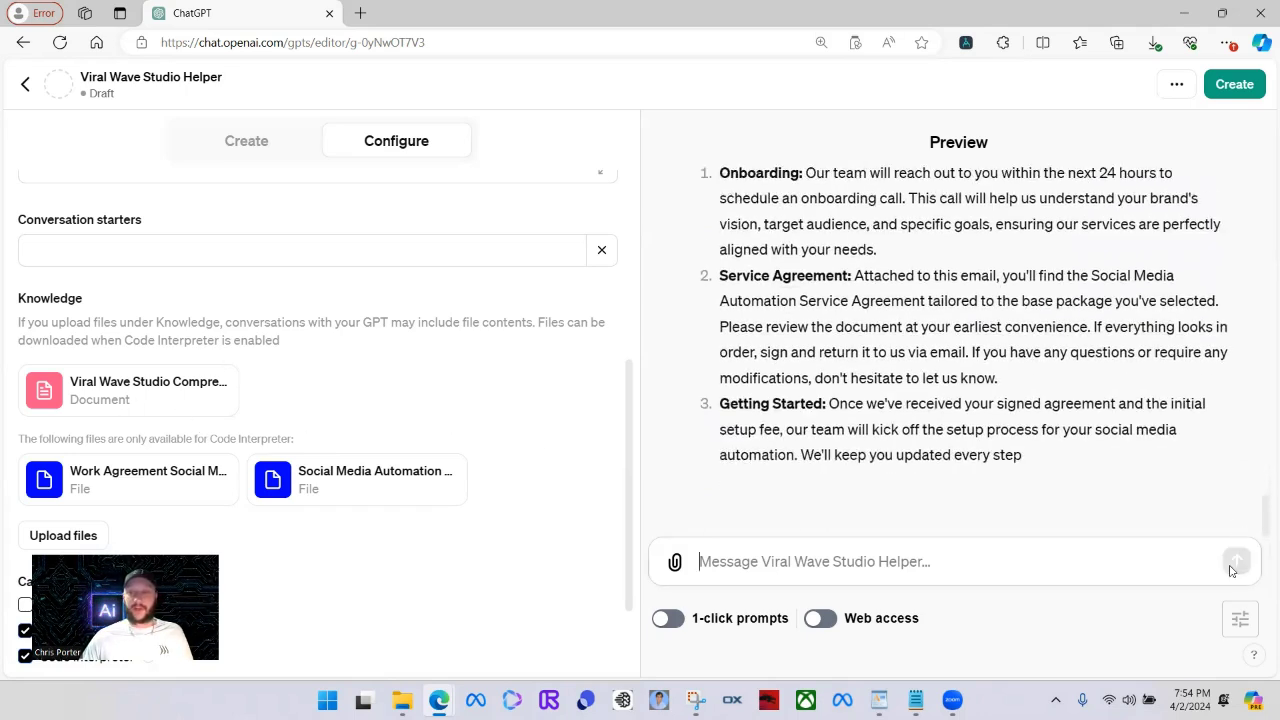
{"action": "left_click", "coordinate": [977, 546]}
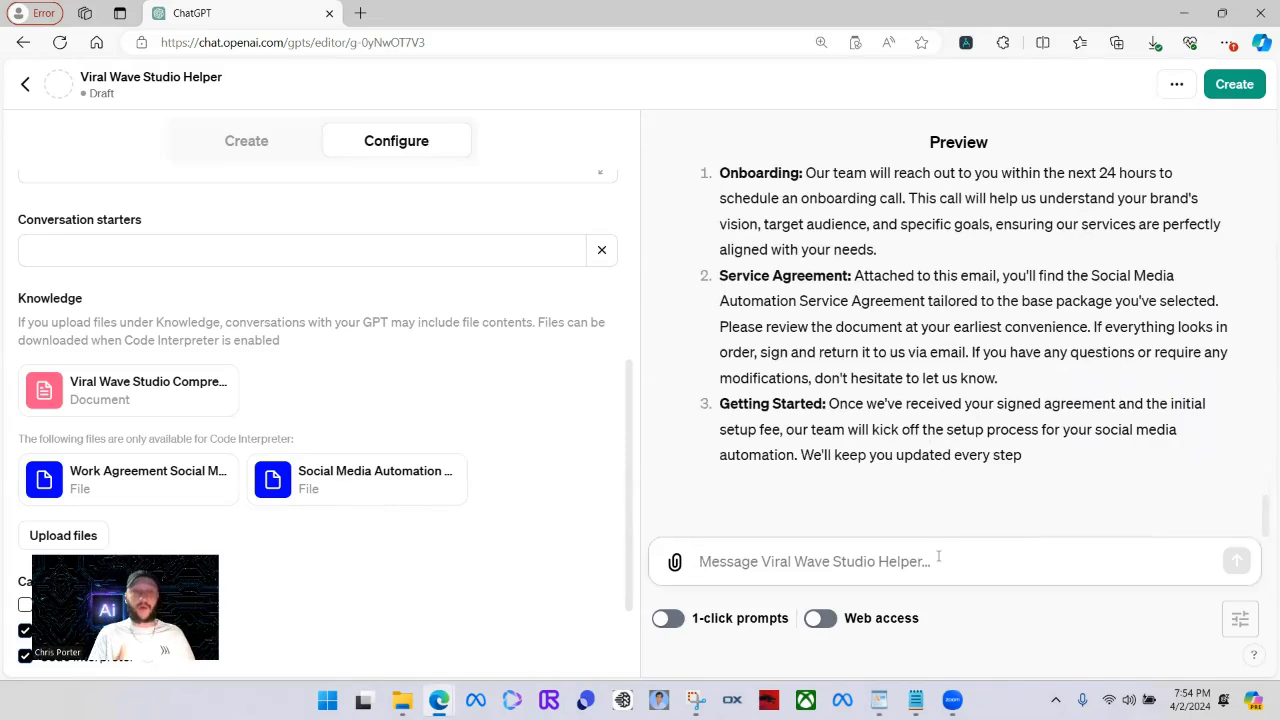
{"action": "type", "text": "what are"}
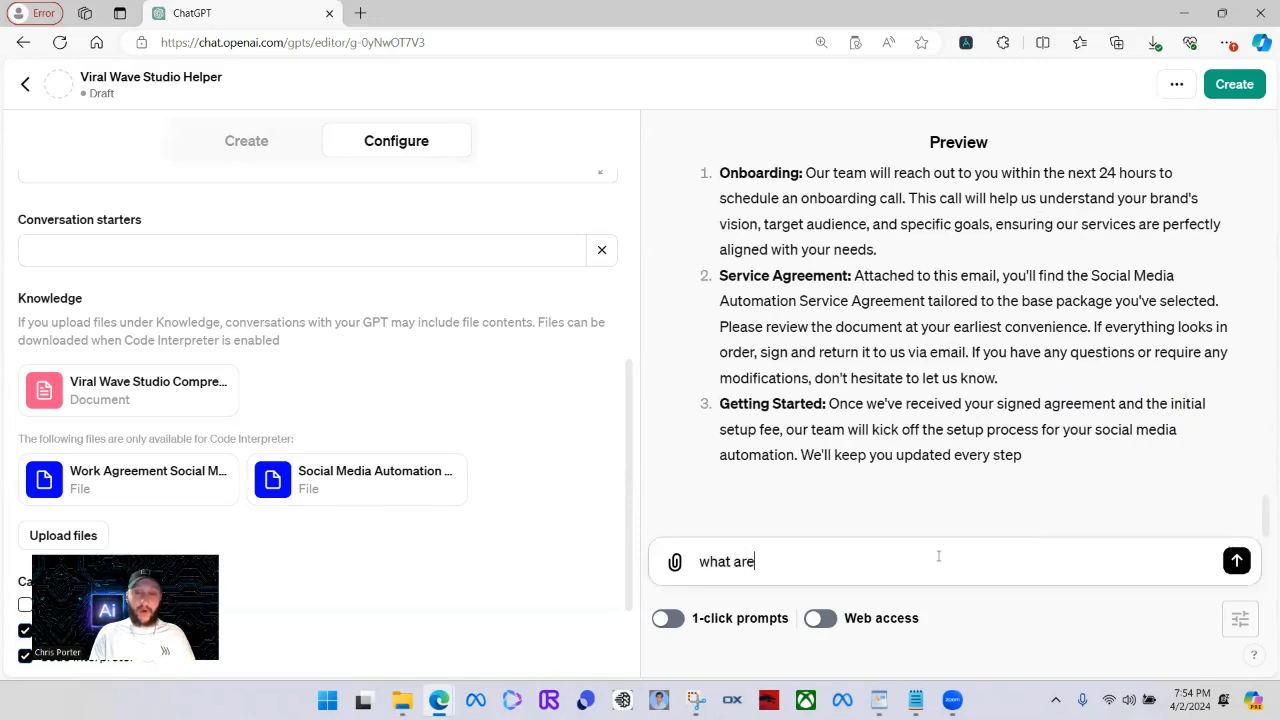
{"action": "type", "text": " the package pr"}
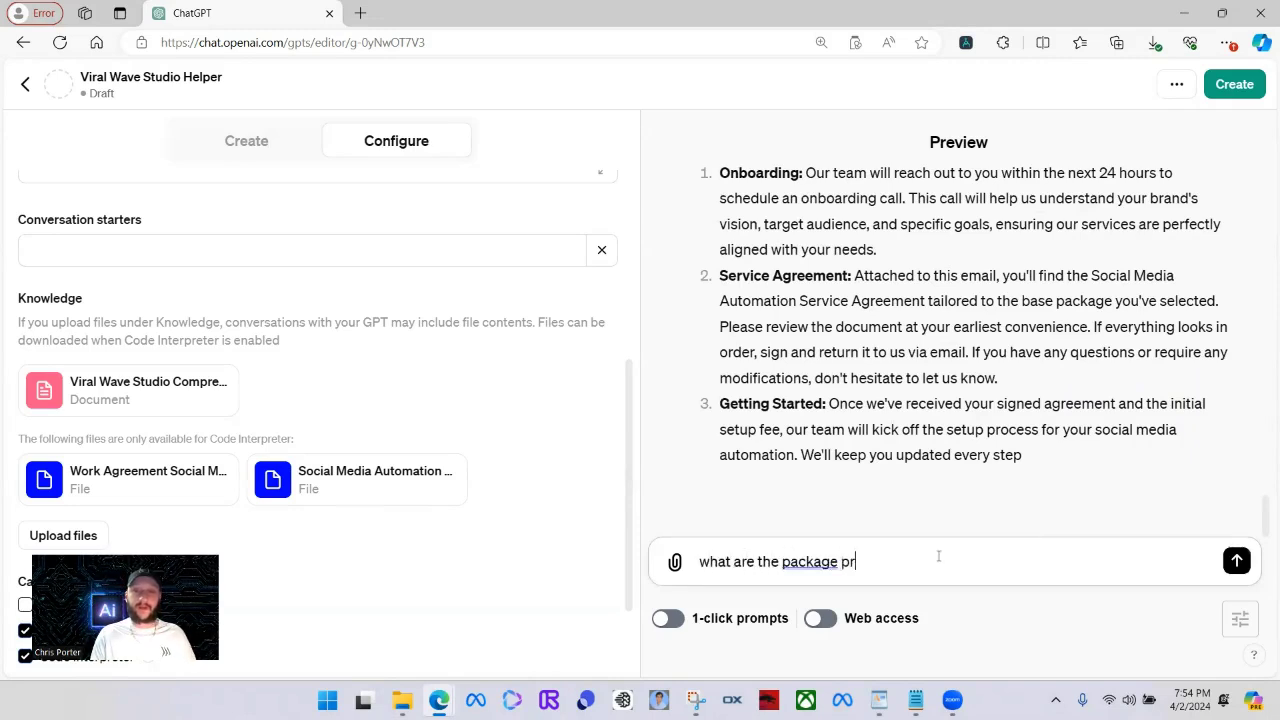
{"action": "type", "text": "ices"}
{"action": "key", "text": "Return"}
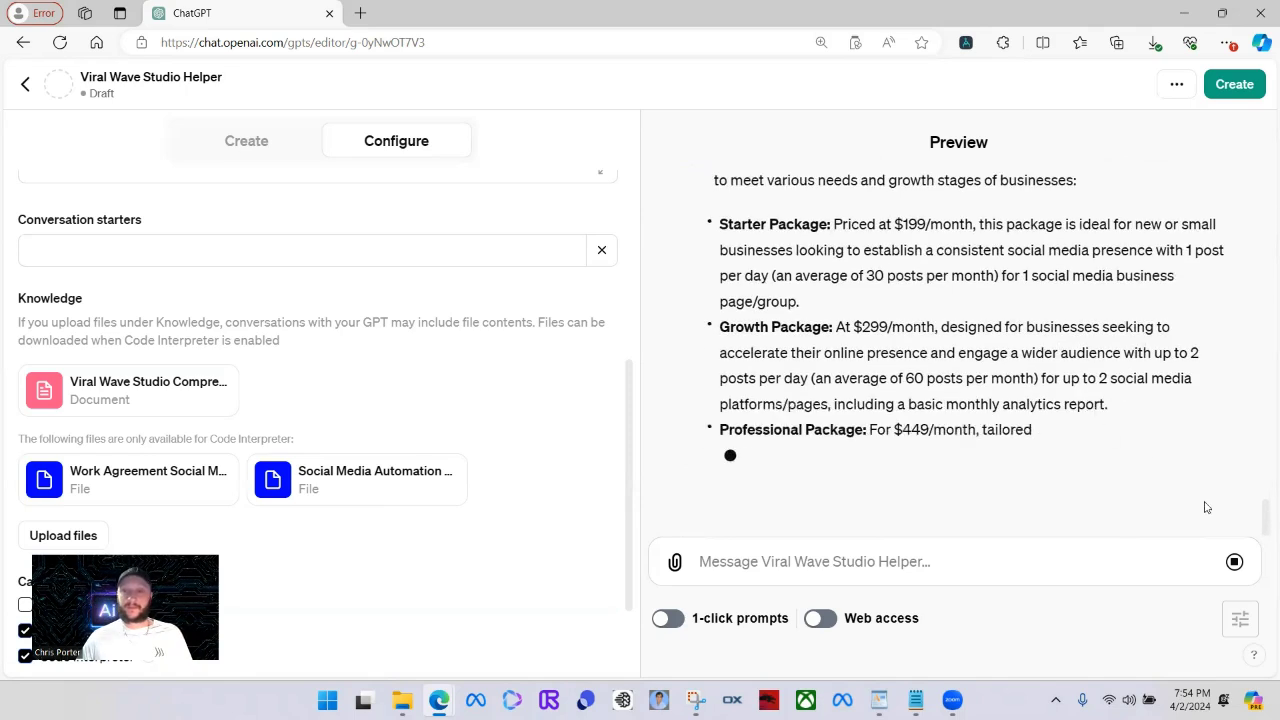
{"action": "left_click", "coordinate": [1235, 563]}
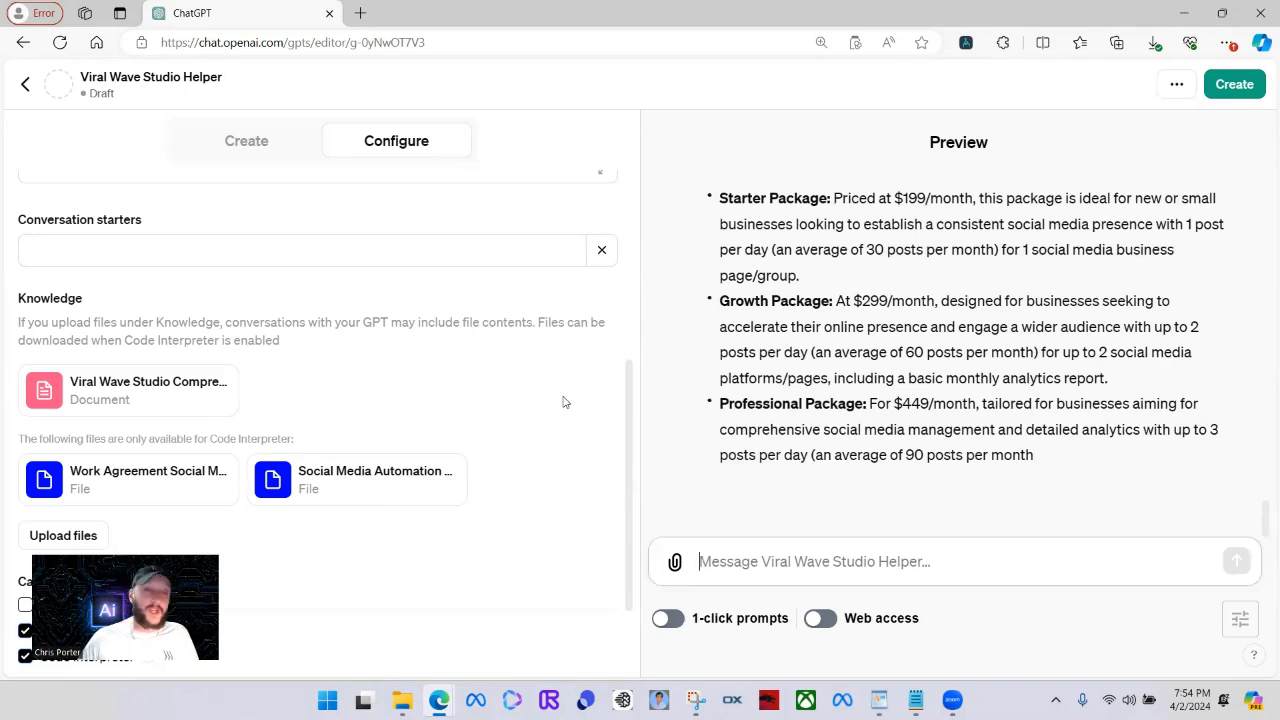
Review the GPT's configuration from its name to its capabilities, including the options for adding a profile picture.
{"action": "scroll", "coordinate": [553, 363], "scroll_direction": "down", "scroll_amount": 1}
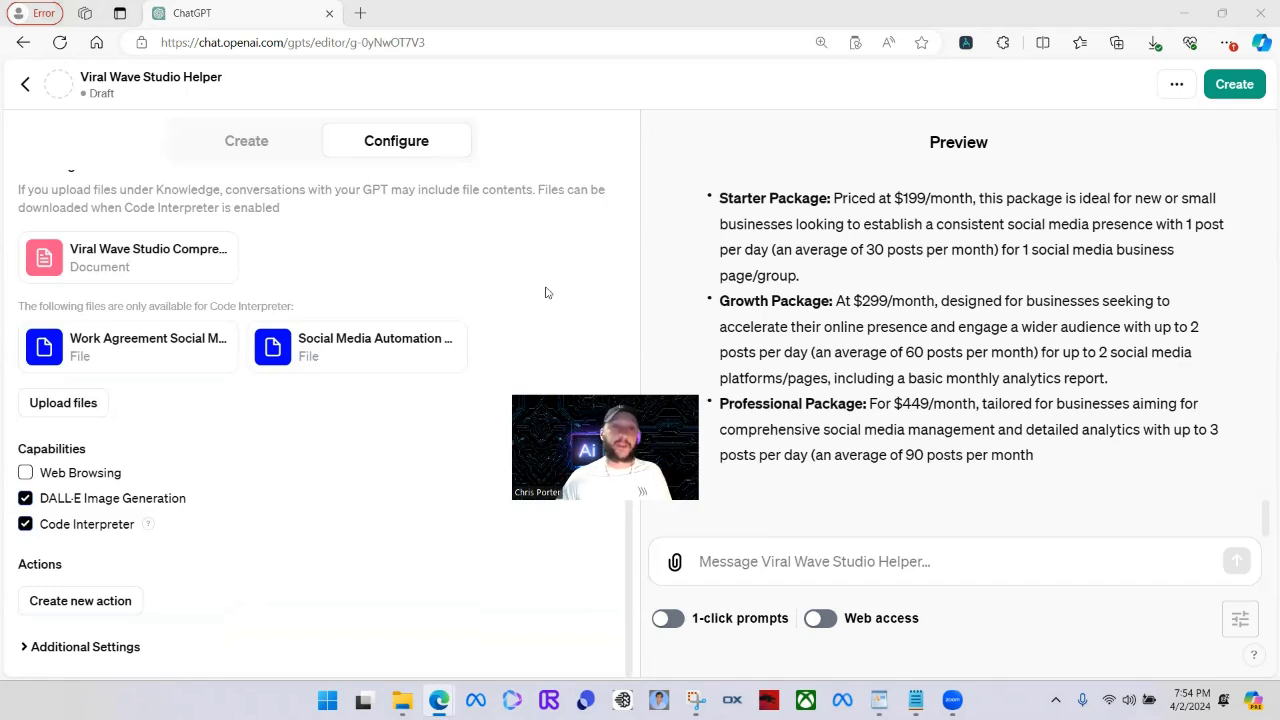
{"action": "scroll", "coordinate": [491, 293], "scroll_direction": "up", "scroll_amount": 5}
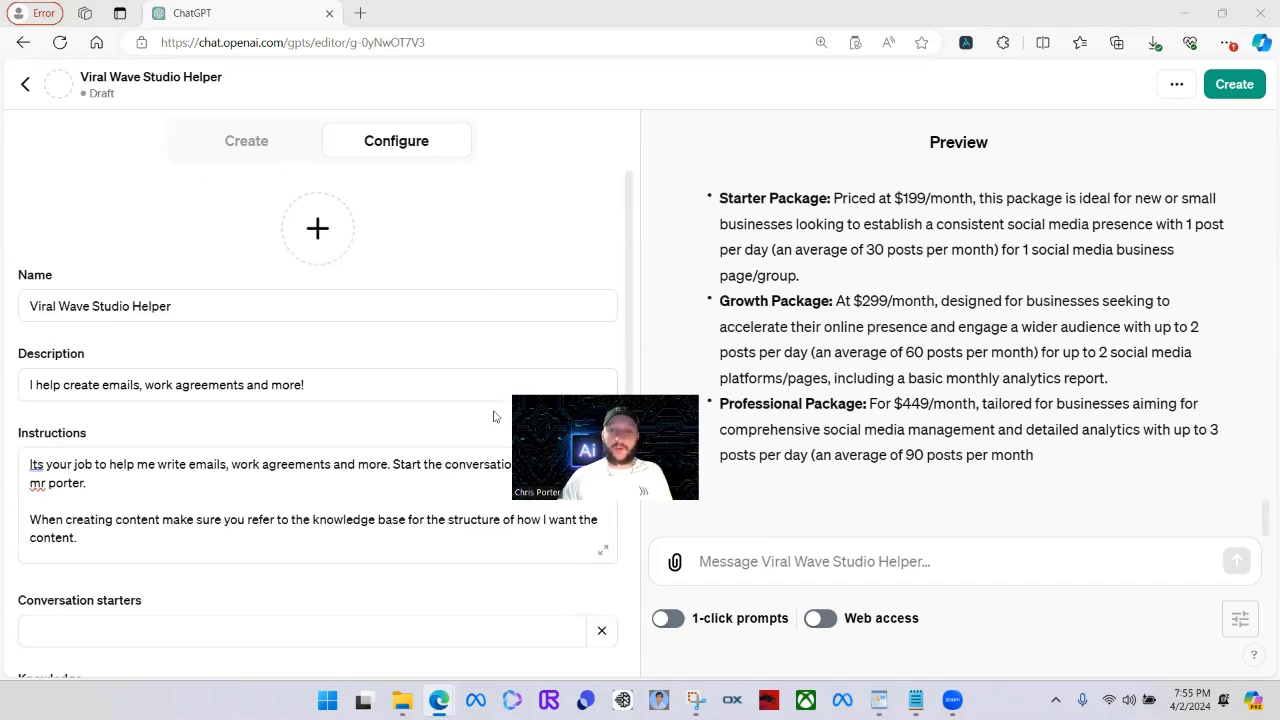
{"action": "left_click", "coordinate": [330, 240]}
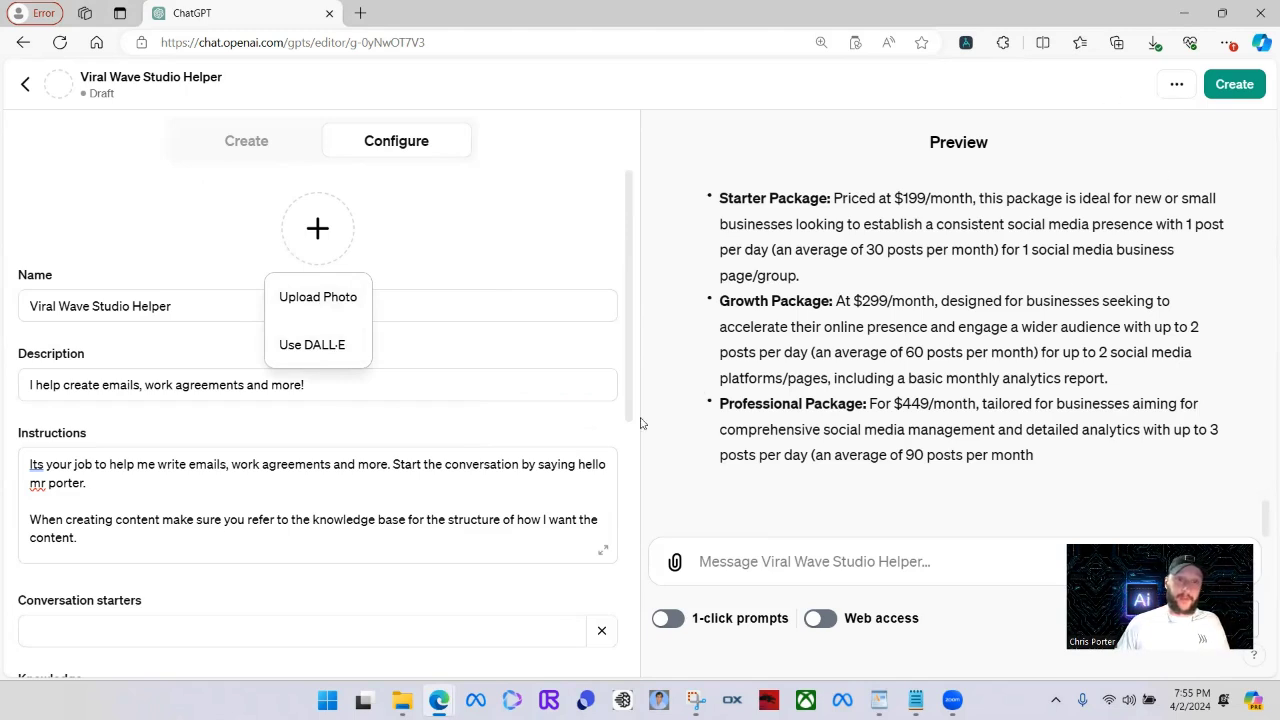
{"action": "left_click", "coordinate": [570, 341]}
{"action": "scroll", "coordinate": [578, 392], "scroll_direction": "down", "scroll_amount": 5}
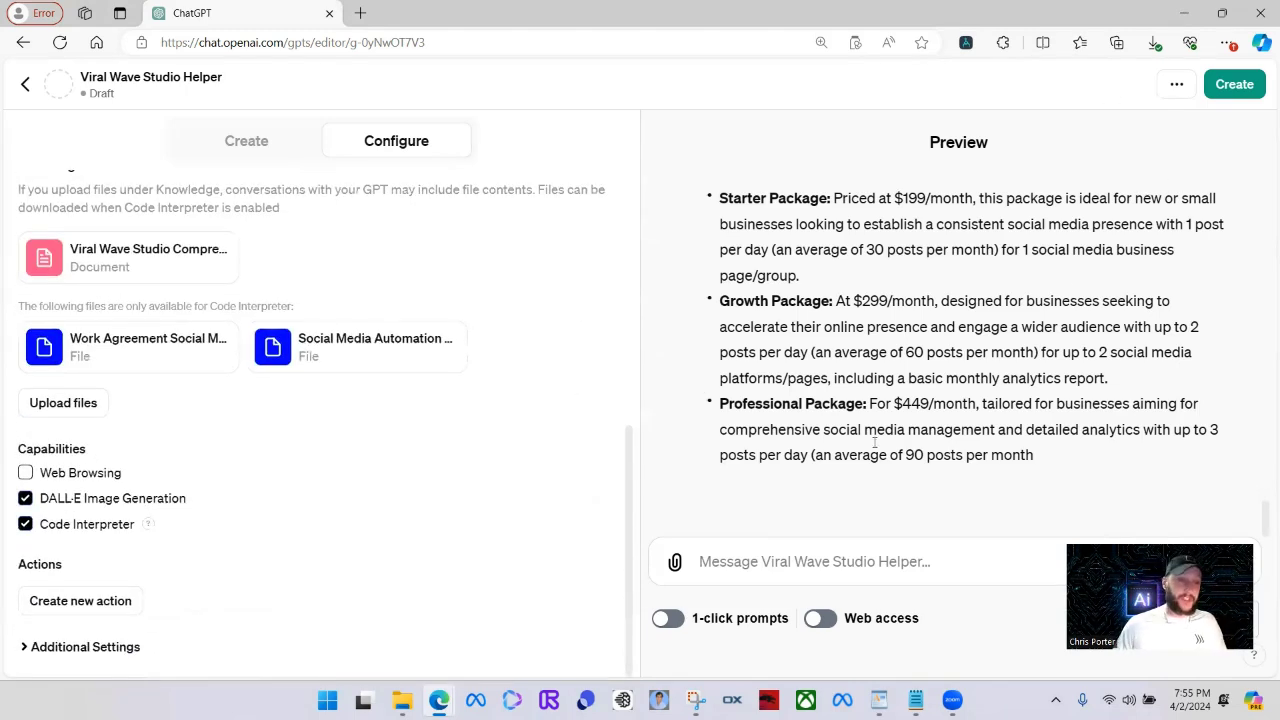
Create the GPT with sharing set to Only me and open its published chat page.
{"action": "left_click", "coordinate": [1232, 85]}
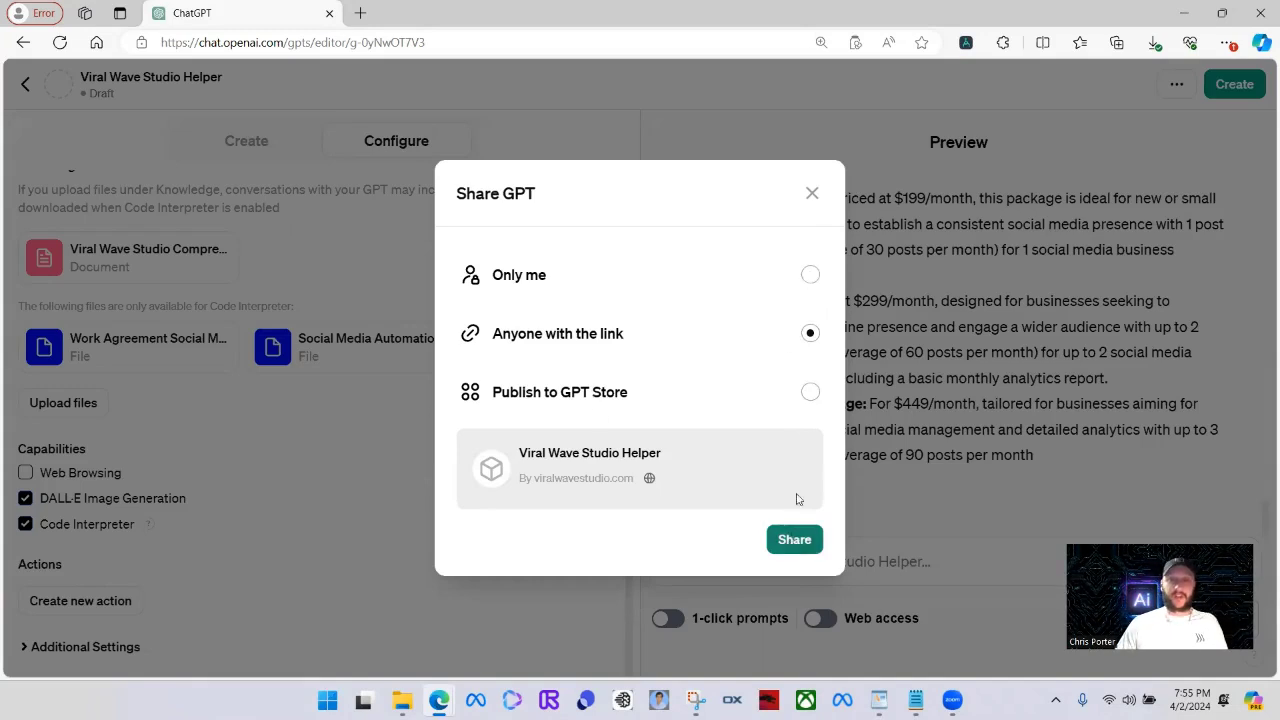
{"action": "left_click", "coordinate": [810, 275]}
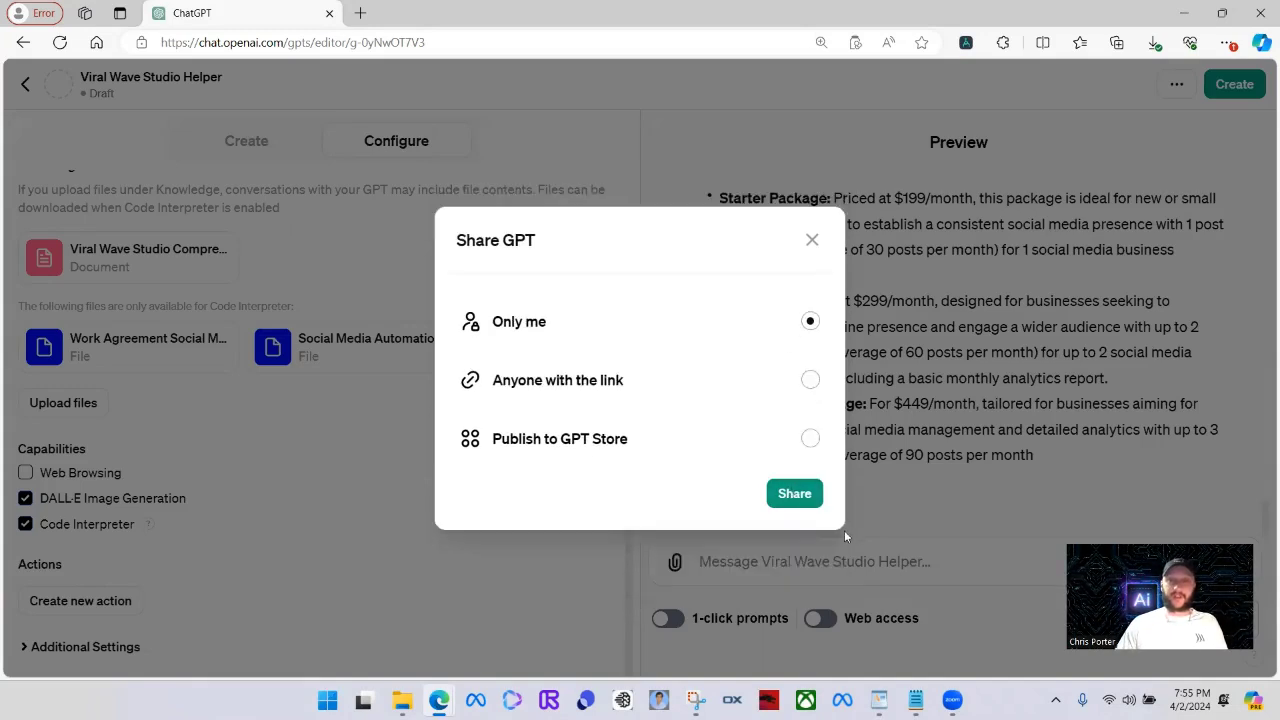
{"action": "left_click", "coordinate": [794, 495]}
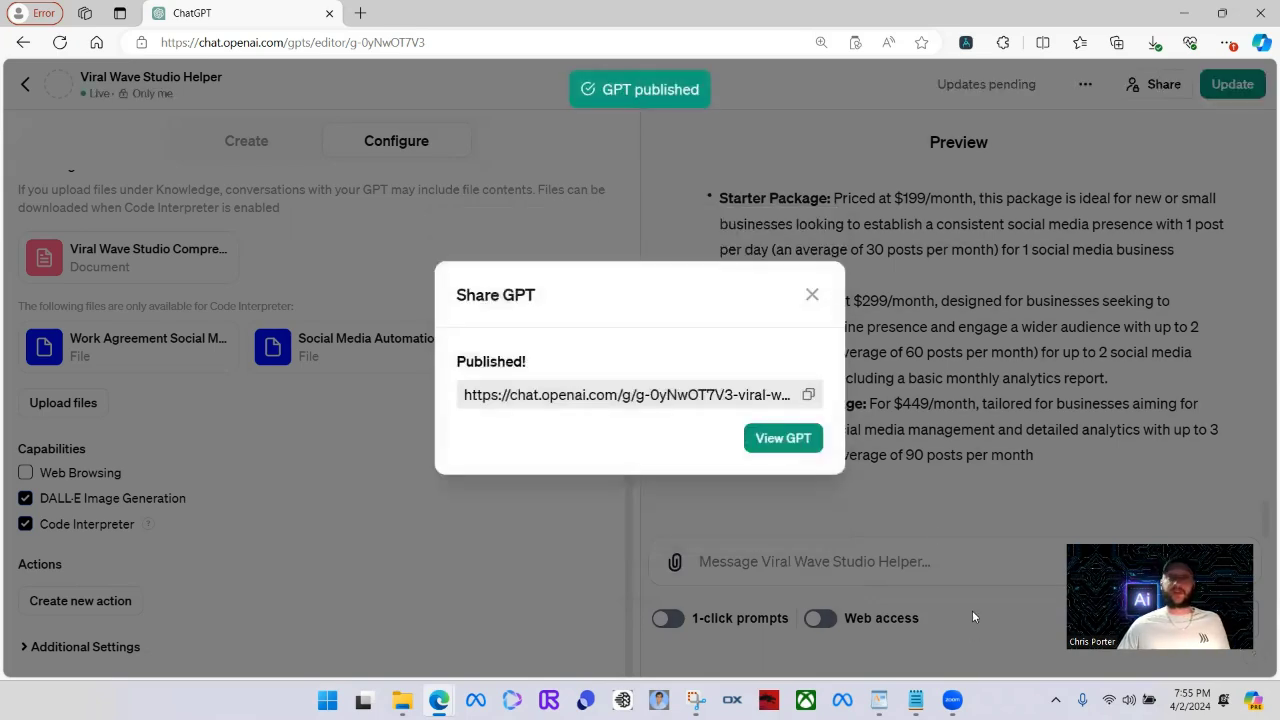
{"action": "left_click", "coordinate": [757, 450]}
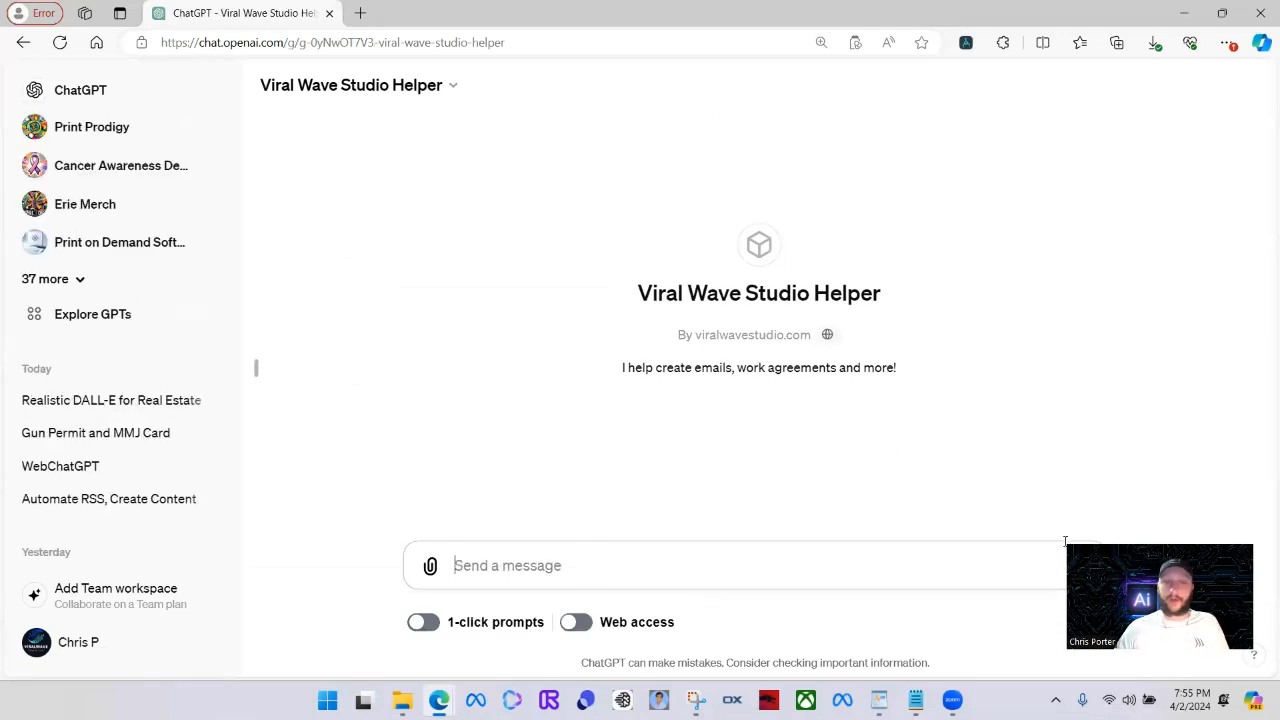
{"action": "left_click", "coordinate": [1169, 484]}
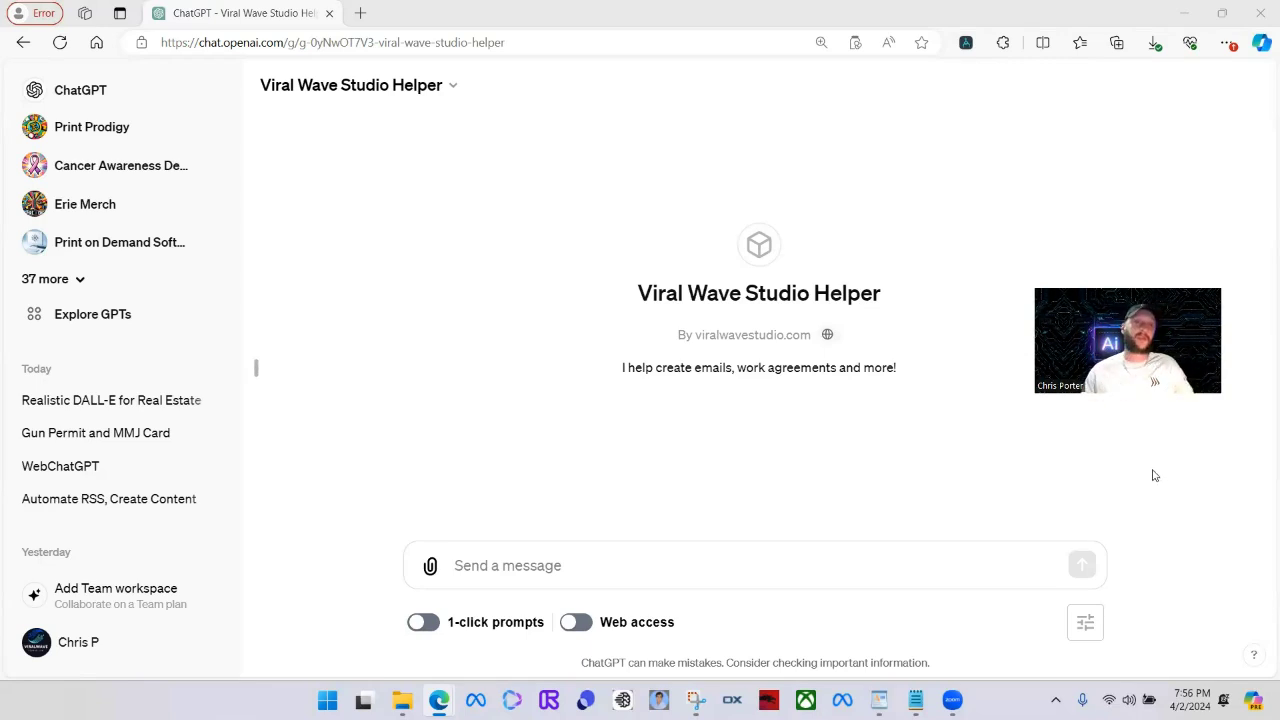
Open the list of own GPTs and load further entries twice to look through them.
{"action": "left_click", "coordinate": [92, 314]}
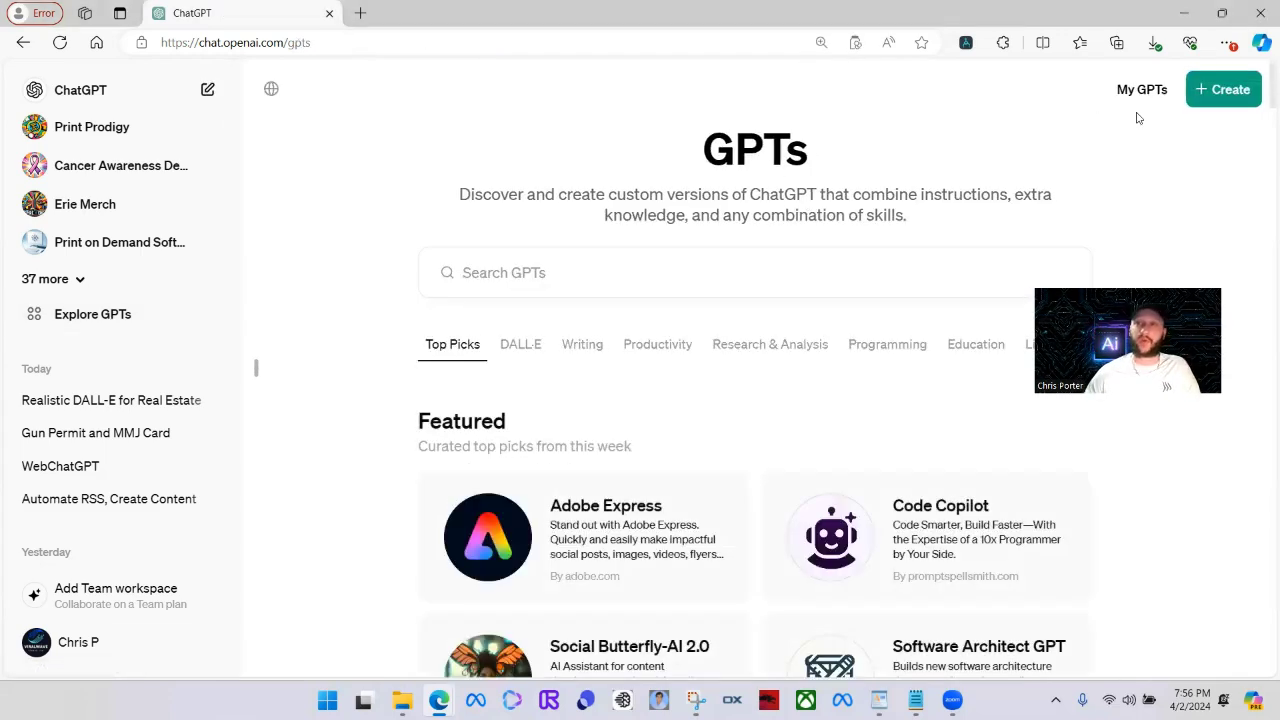
{"action": "left_click", "coordinate": [1142, 92]}
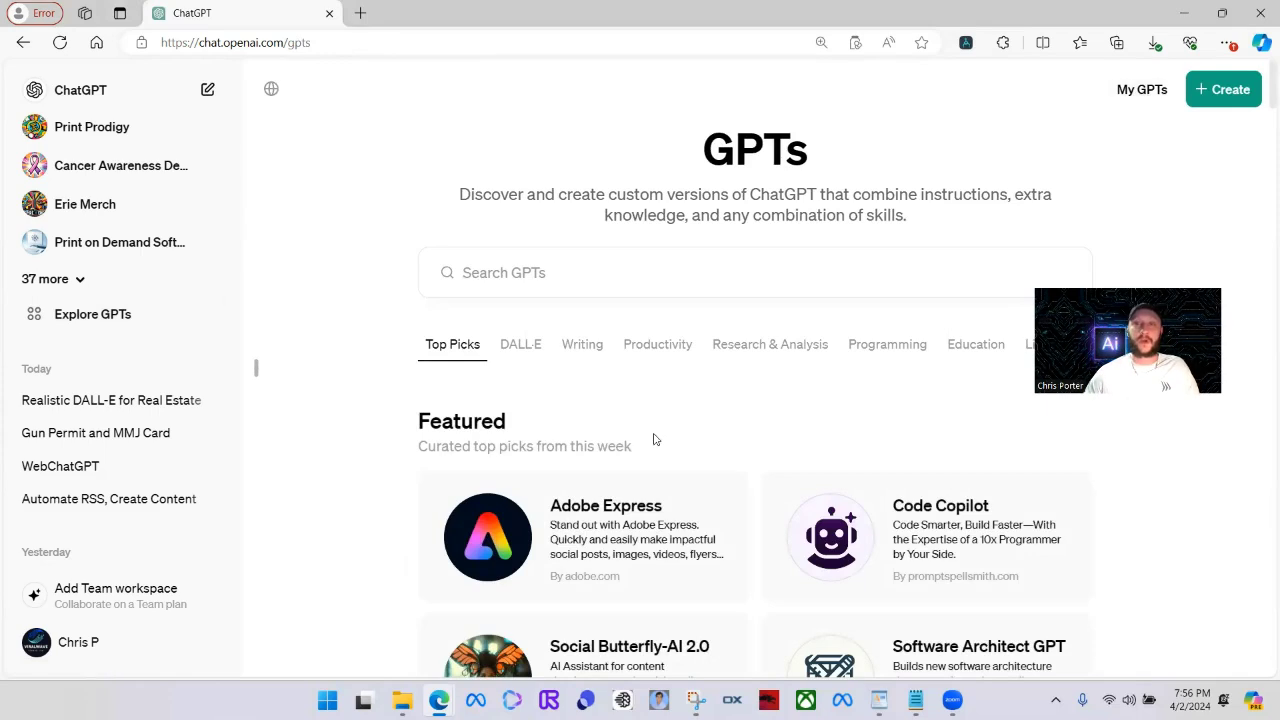
{"action": "scroll", "coordinate": [651, 459], "scroll_direction": "down", "scroll_amount": 3}
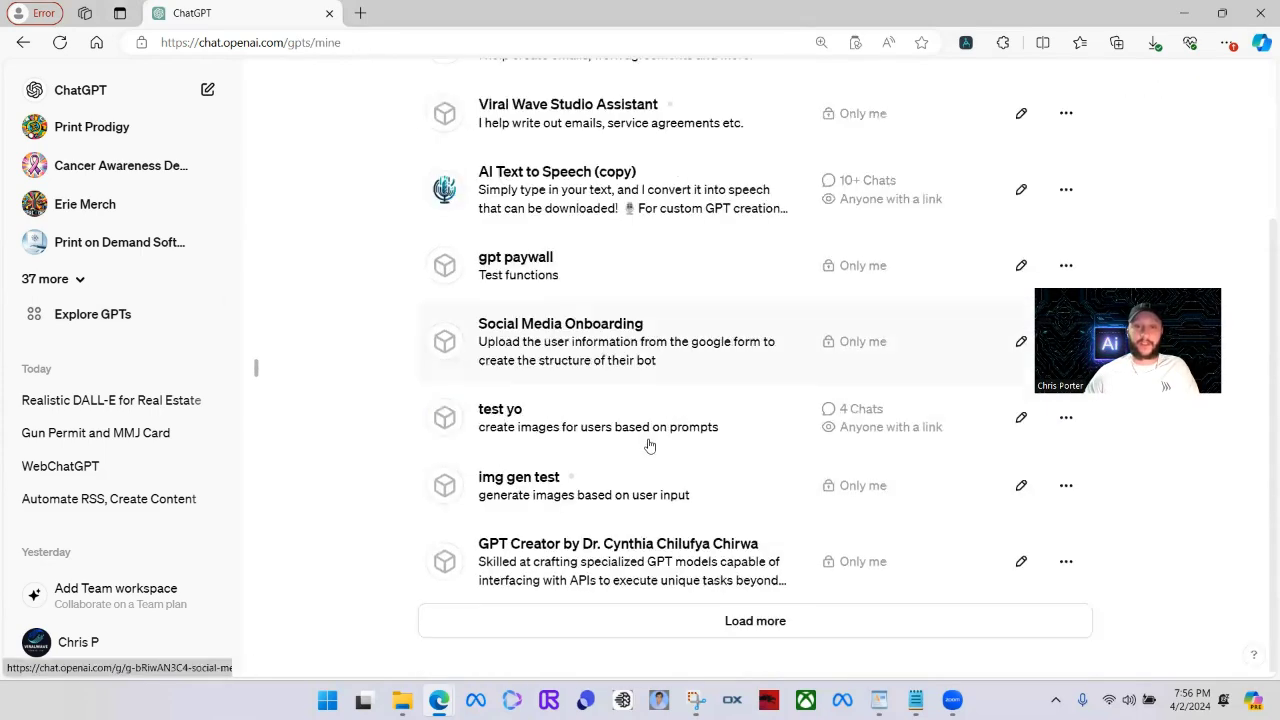
{"action": "left_click", "coordinate": [775, 620]}
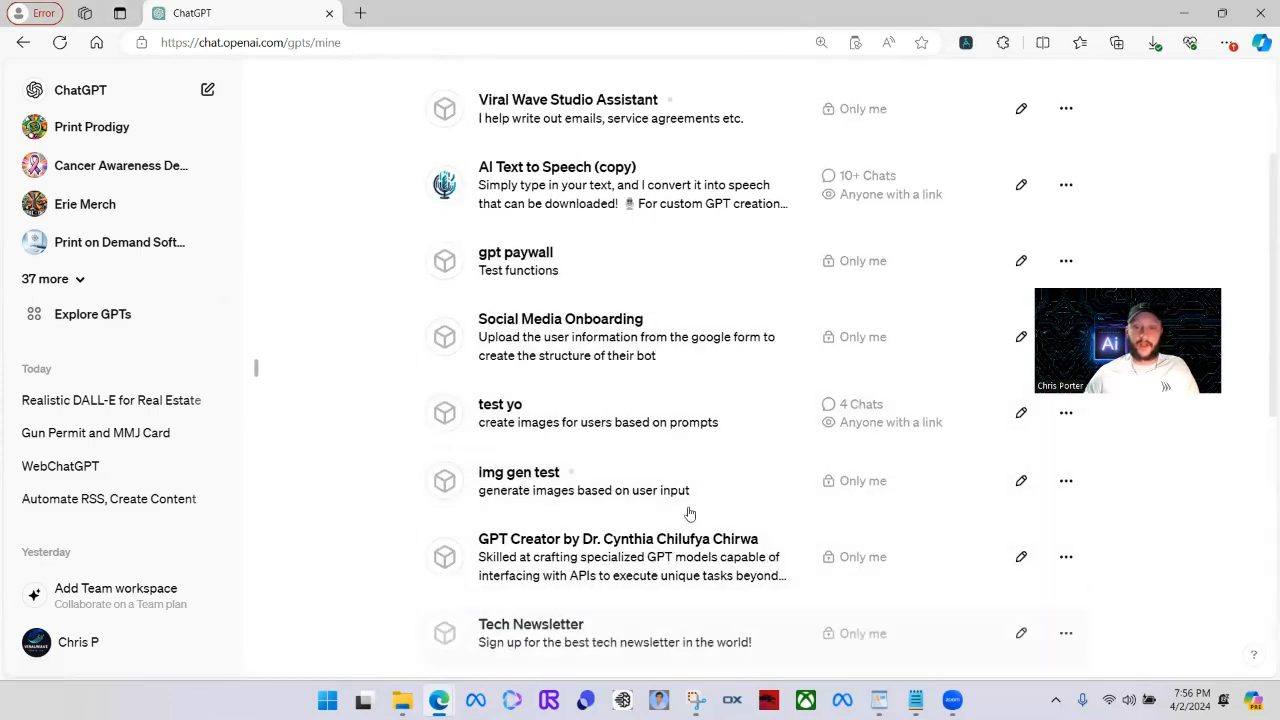
{"action": "scroll", "coordinate": [775, 630], "scroll_direction": "down", "scroll_amount": 6}
{"action": "left_click", "coordinate": [775, 628]}
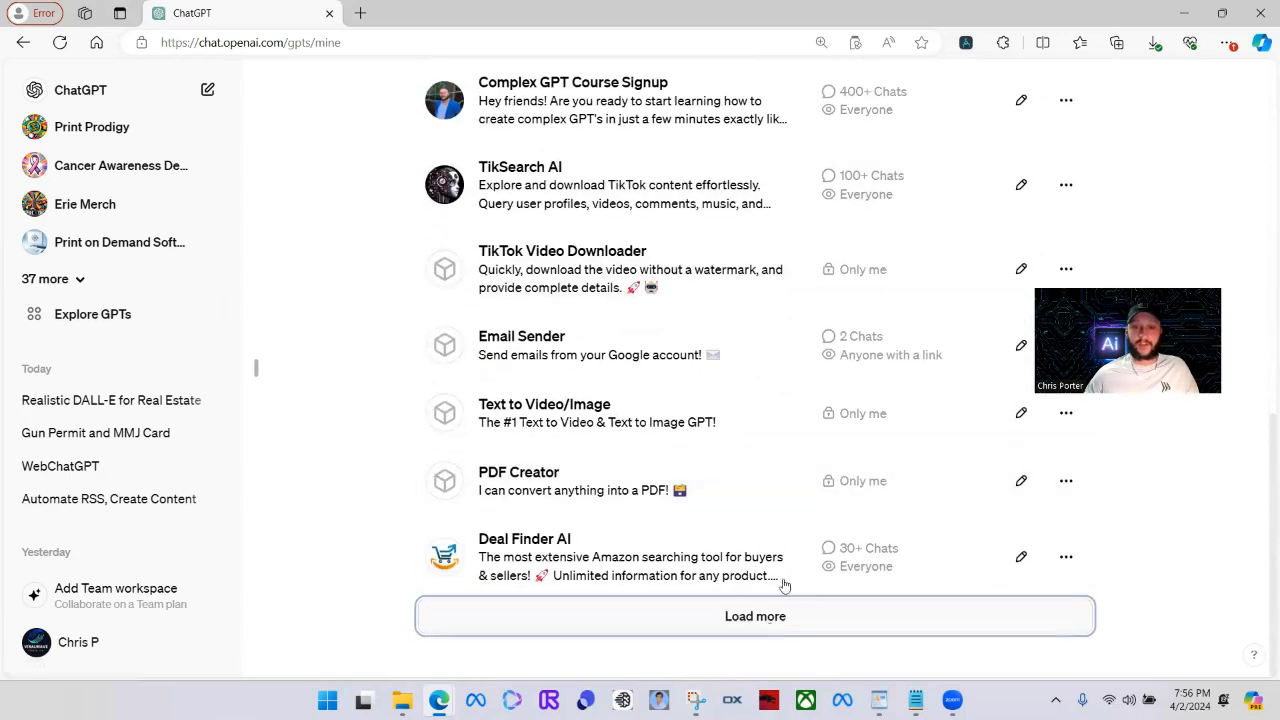
{"action": "scroll", "coordinate": [831, 226], "scroll_direction": "down", "scroll_amount": 5}
Open the Real Time Finance Data GPT for editing and review its instructions, knowledge, capabilities and actions.
{"action": "left_click", "coordinate": [555, 503]}
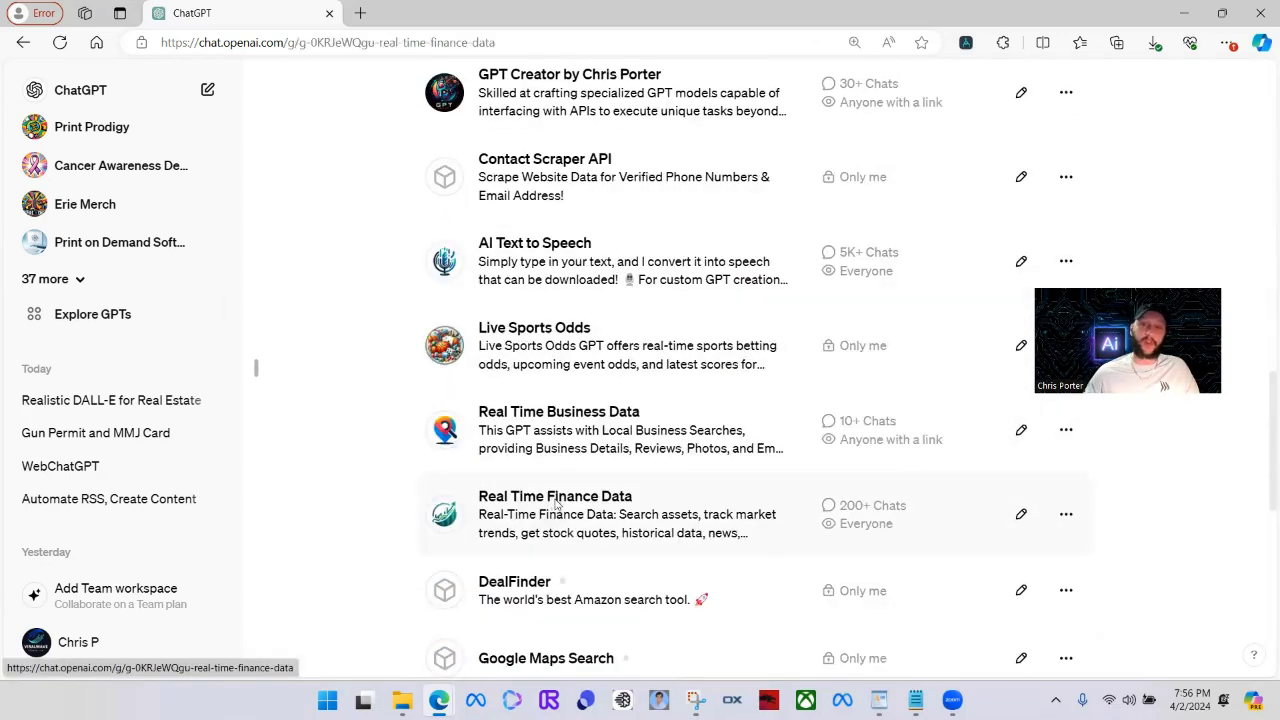
{"action": "left_click", "coordinate": [443, 87]}
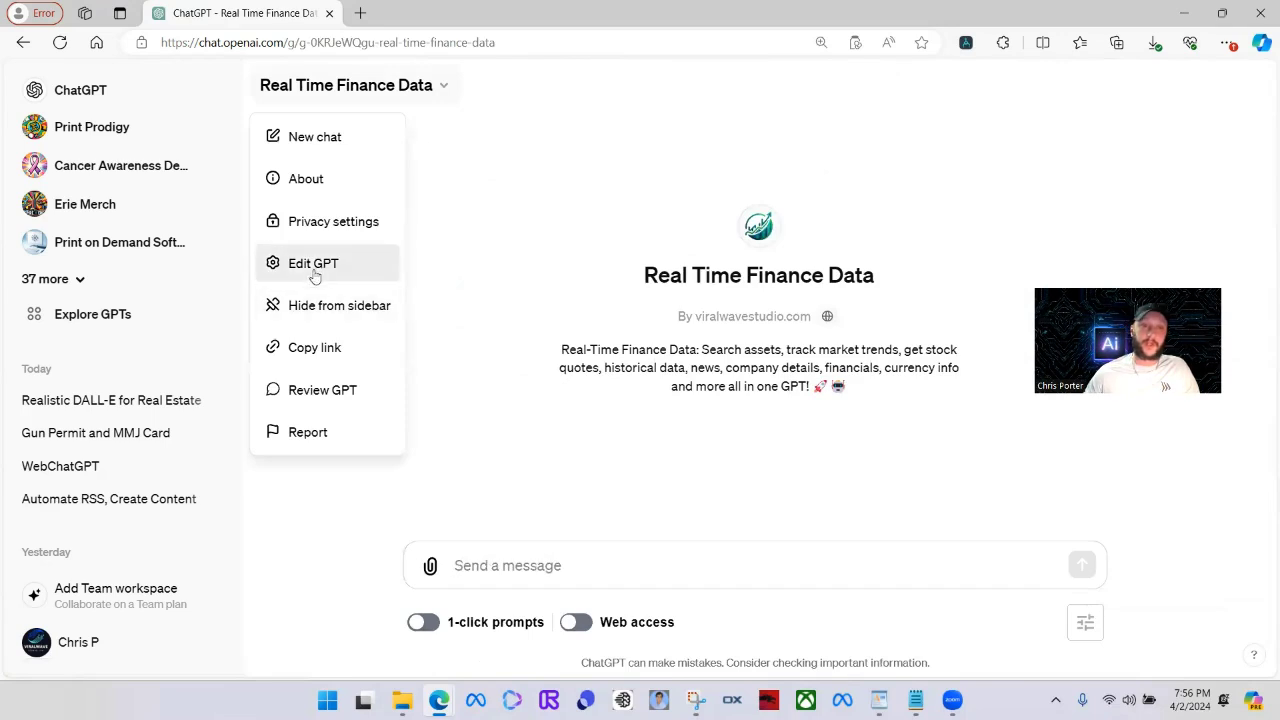
{"action": "left_click", "coordinate": [314, 265]}
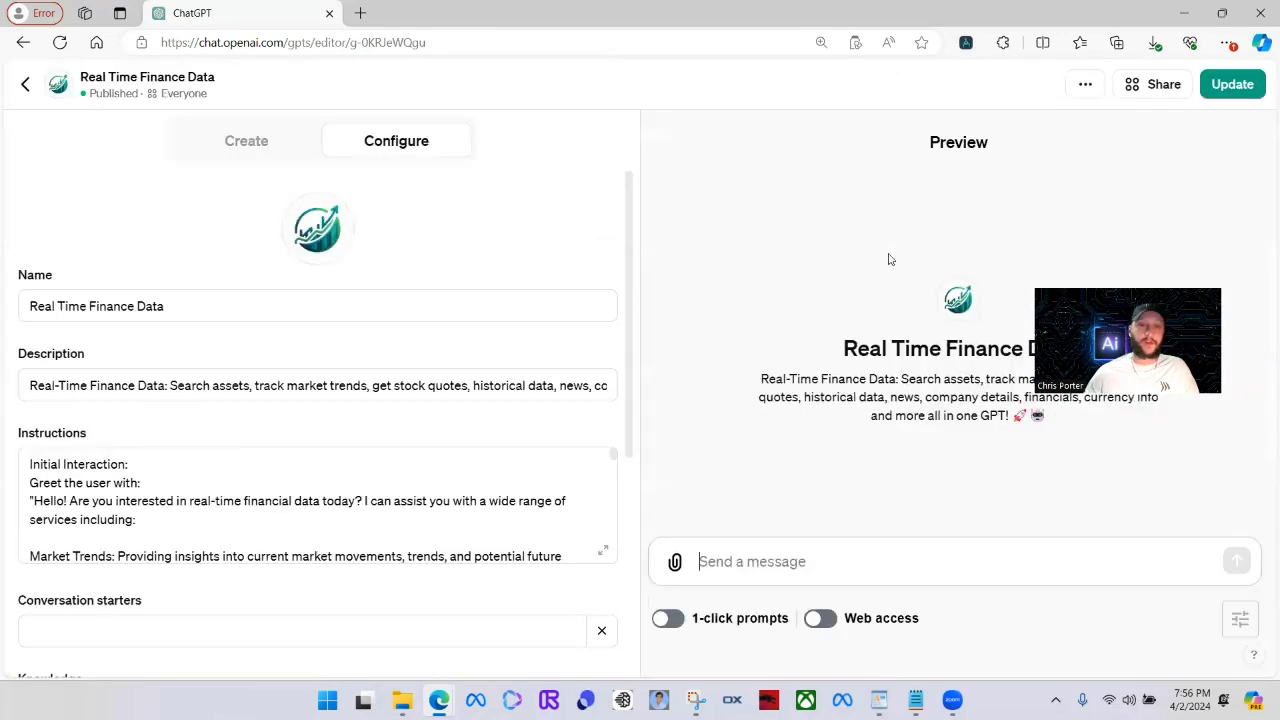
{"action": "scroll", "coordinate": [166, 271], "scroll_direction": "down", "scroll_amount": 4}
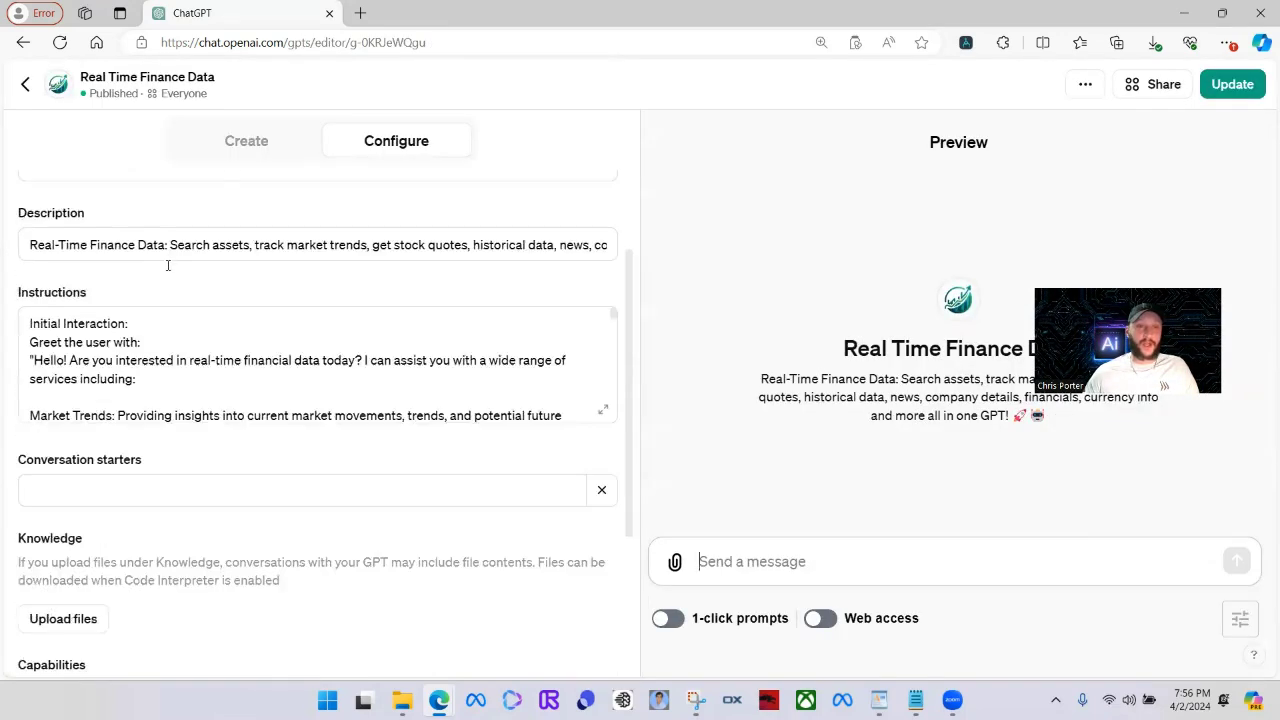
{"action": "scroll", "coordinate": [245, 508], "scroll_direction": "up", "scroll_amount": 2}
{"action": "scroll", "coordinate": [245, 508], "scroll_direction": "up", "scroll_amount": 2}
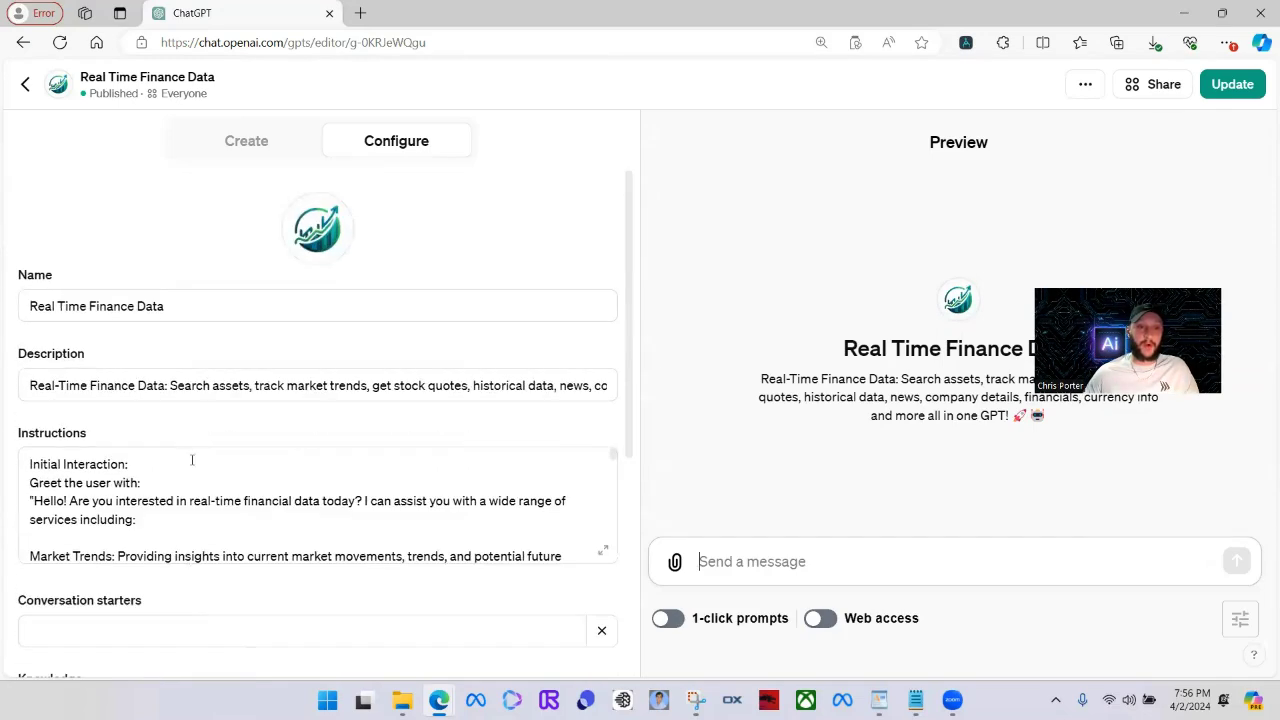
{"action": "scroll", "coordinate": [230, 363], "scroll_direction": "down", "scroll_amount": 3}
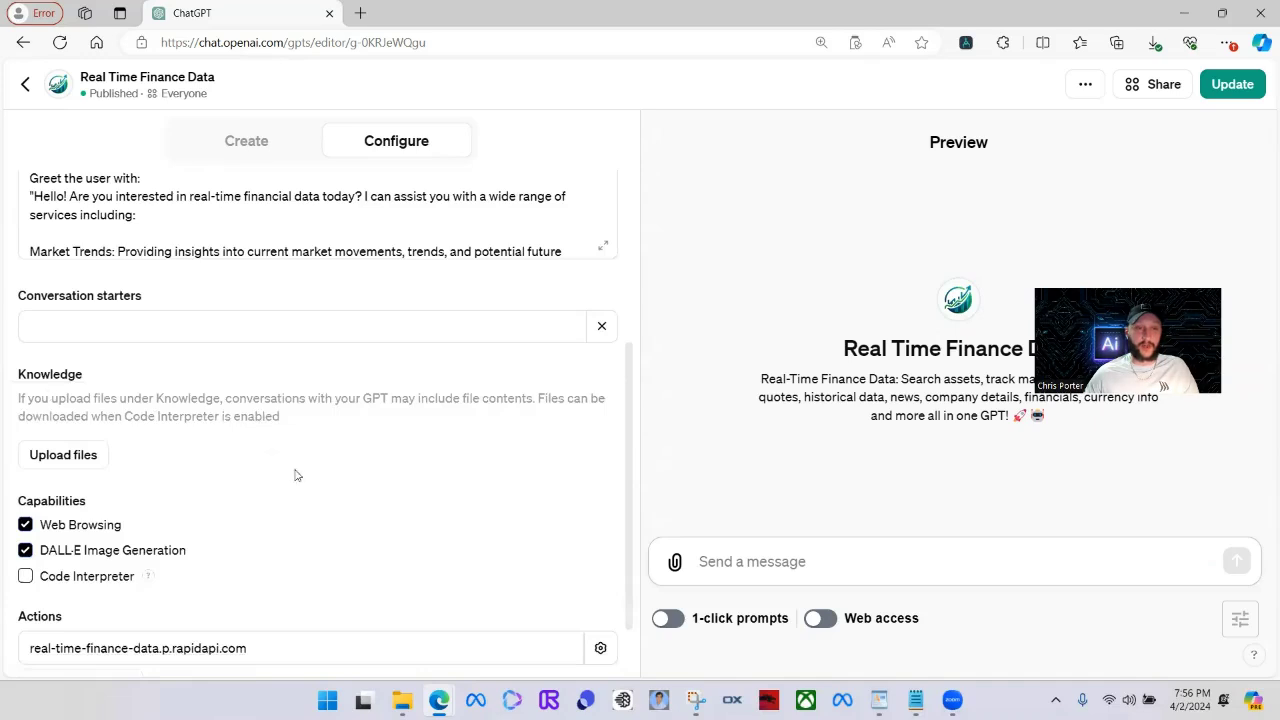
{"action": "scroll", "coordinate": [280, 455], "scroll_direction": "down", "scroll_amount": 1}
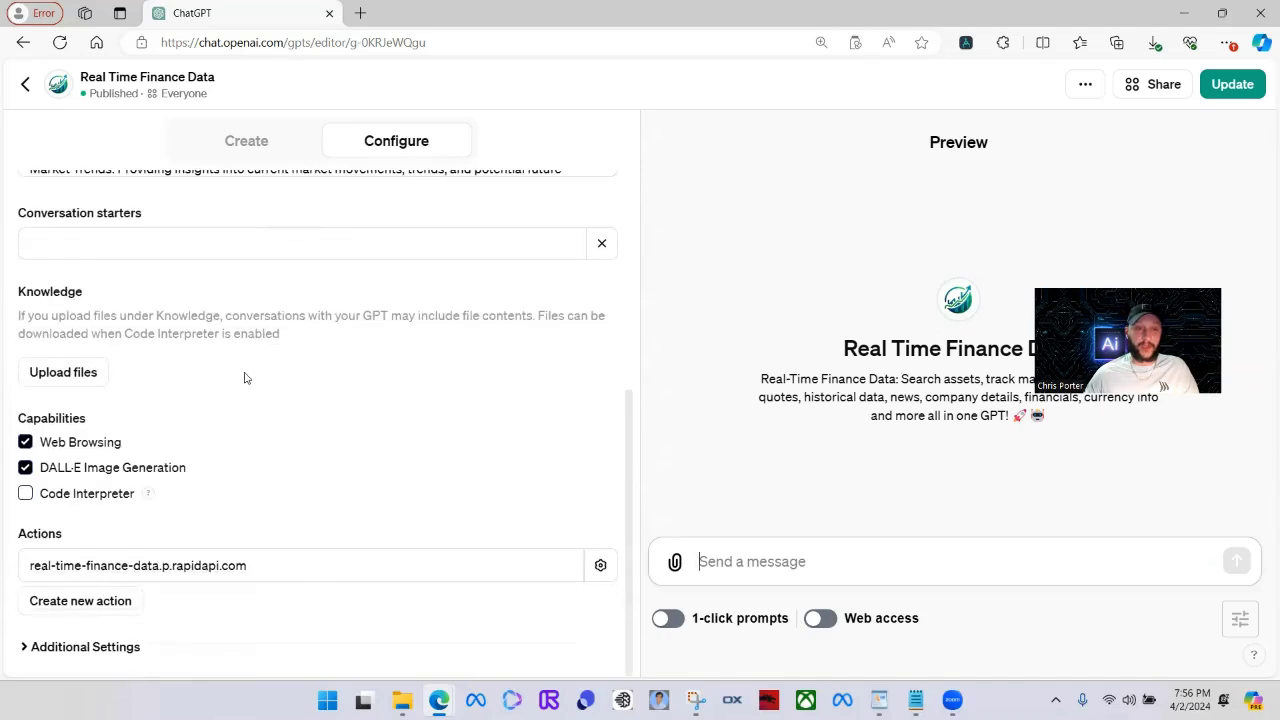
Open the real-time-finance-data.p.rapidapi.com action and examine its authentication, full schema and list of available actions.
{"action": "left_click", "coordinate": [143, 567]}
{"action": "scroll", "coordinate": [360, 429], "scroll_direction": "down", "scroll_amount": 10}
{"action": "scroll", "coordinate": [360, 429], "scroll_direction": "down", "scroll_amount": 10}
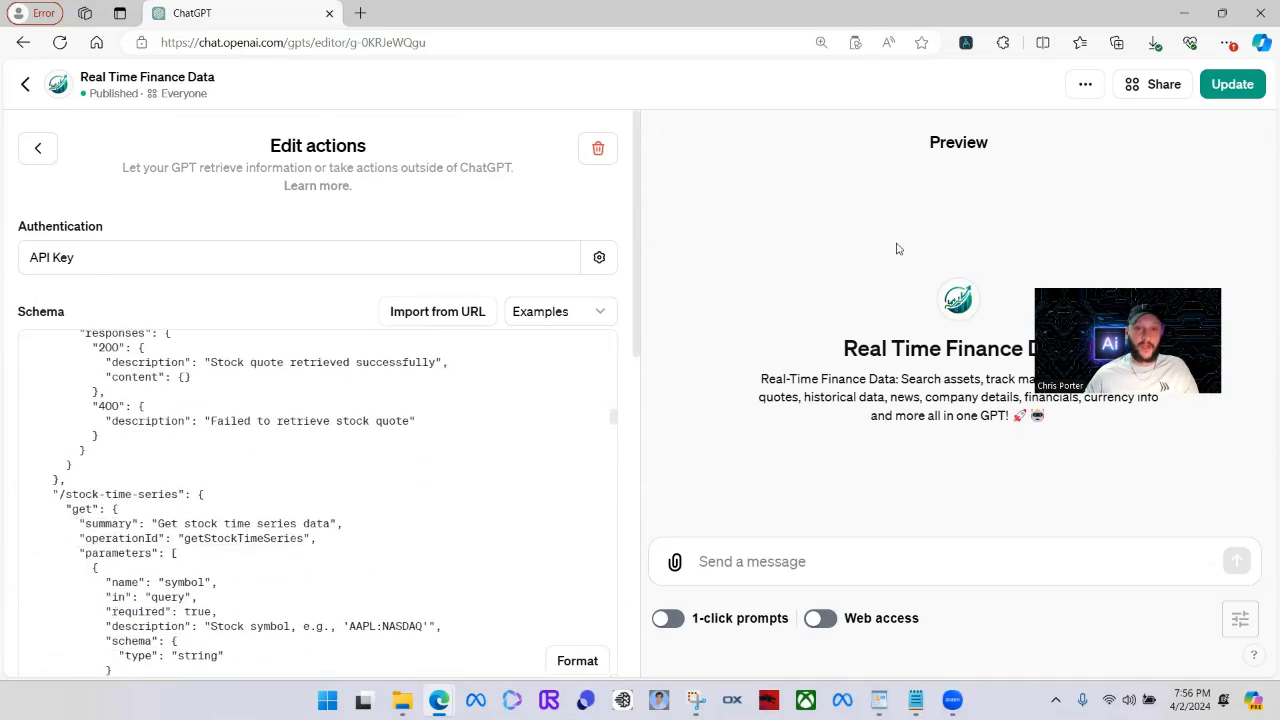
{"action": "scroll", "coordinate": [513, 484], "scroll_direction": "down", "scroll_amount": 4}
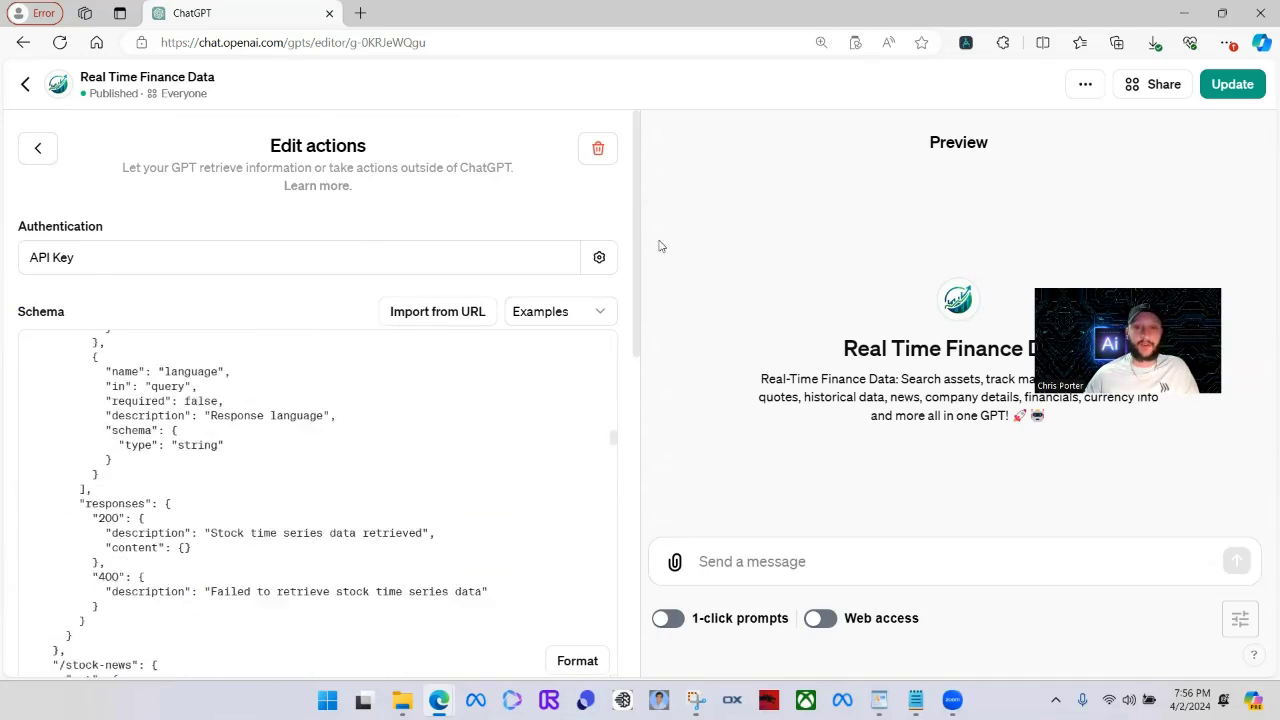
{"action": "scroll", "coordinate": [493, 388], "scroll_direction": "down", "scroll_amount": 2}
{"action": "scroll", "coordinate": [493, 388], "scroll_direction": "down", "scroll_amount": 12}
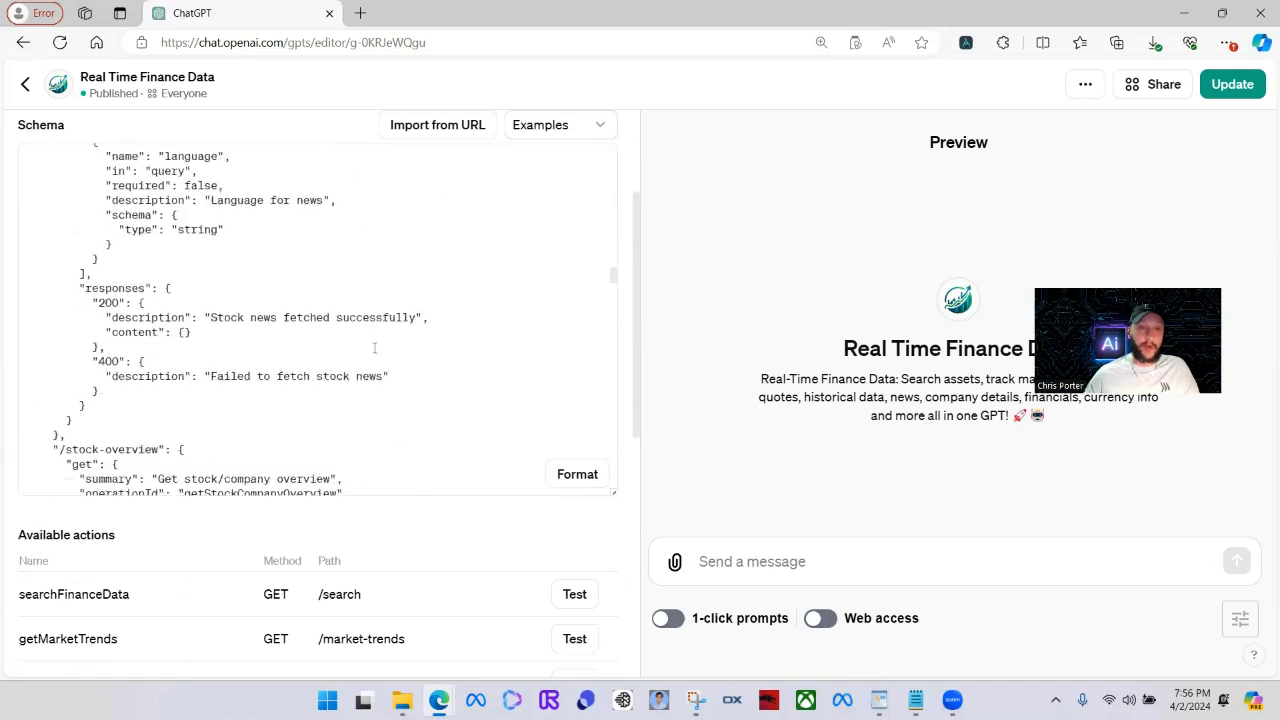
{"action": "scroll", "coordinate": [380, 348], "scroll_direction": "down", "scroll_amount": 12}
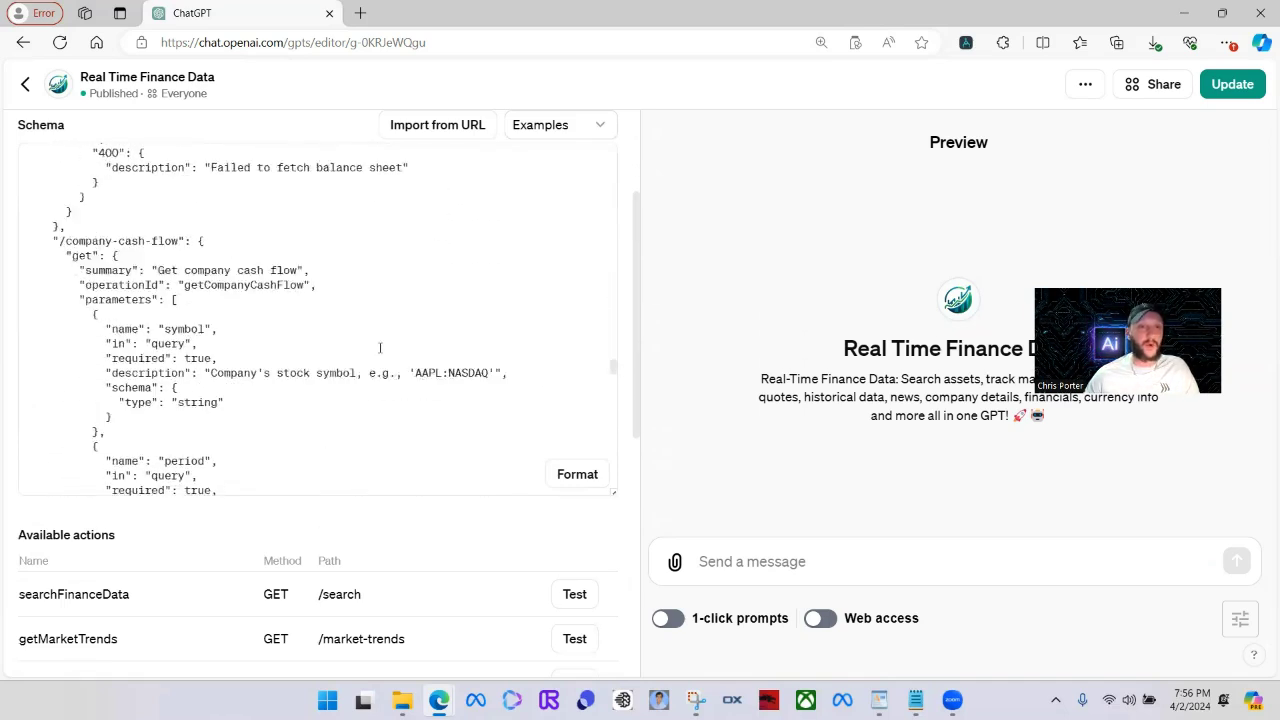
{"action": "scroll", "coordinate": [385, 348], "scroll_direction": "down", "scroll_amount": 9}
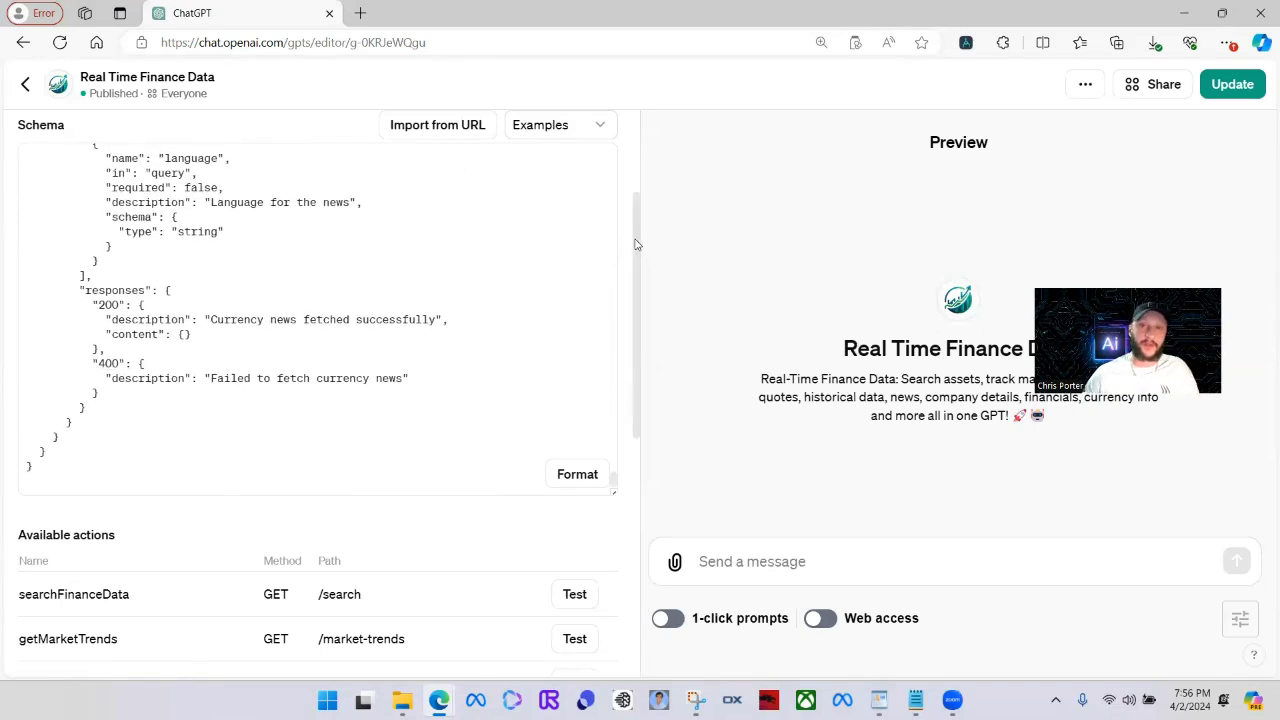
{"action": "left_click_drag", "start_coordinate": [634, 243], "coordinate": [633, 215]}
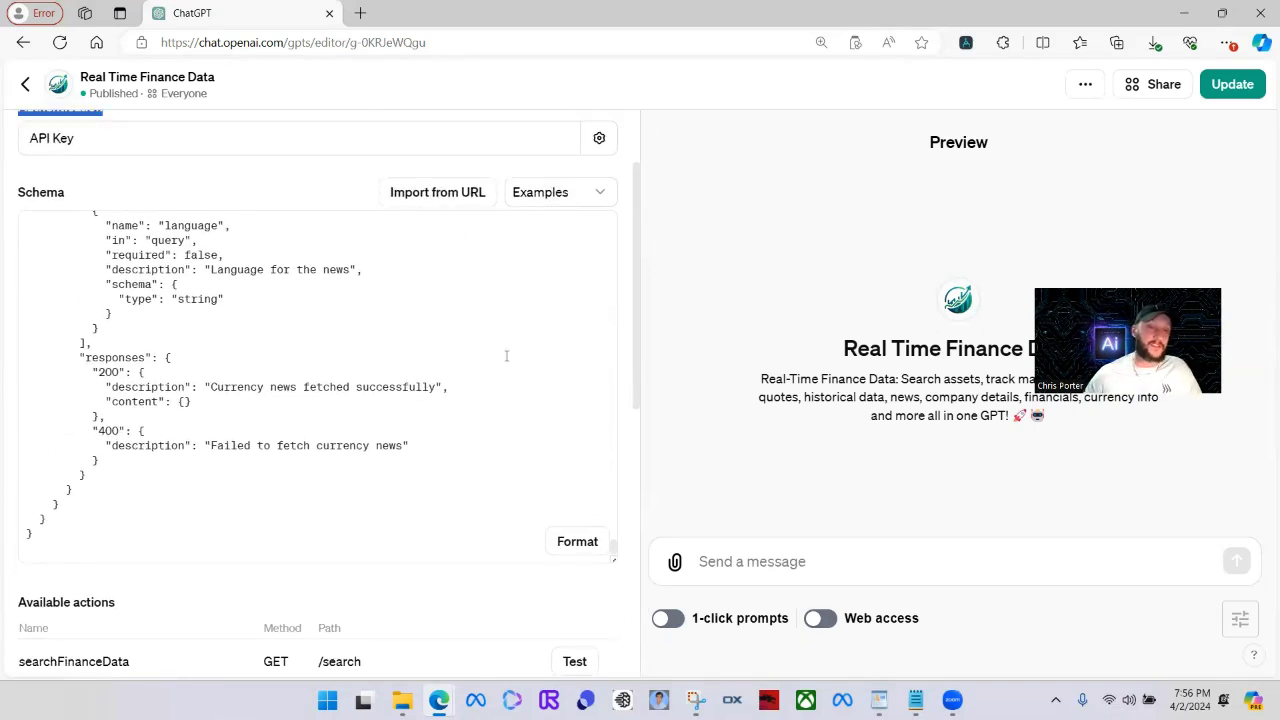
{"action": "scroll", "coordinate": [616, 268], "scroll_direction": "down", "scroll_amount": 6}
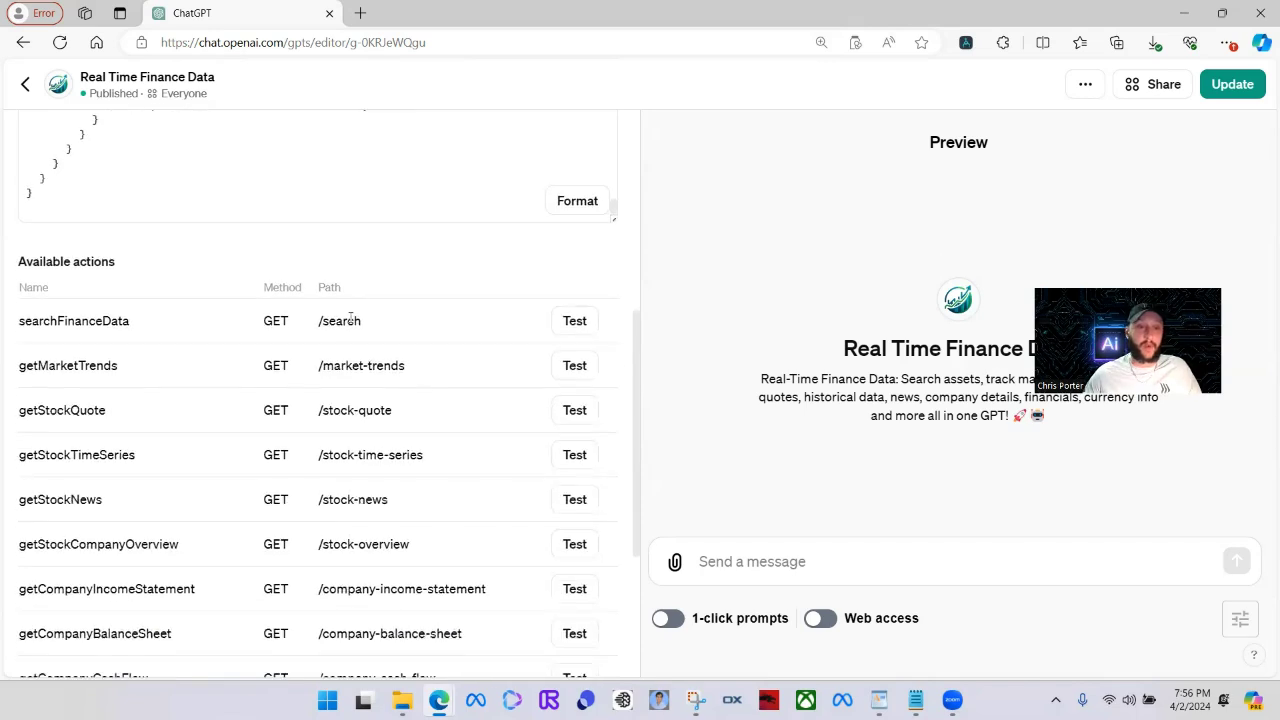
Highlight the available actions from searchFinanceData through getCurrencyNews to review their methods and paths, and clear the selection.
{"action": "scroll", "coordinate": [76, 202], "scroll_direction": "up", "scroll_amount": 2}
{"action": "left_click_drag", "start_coordinate": [22, 234], "coordinate": [511, 535]}
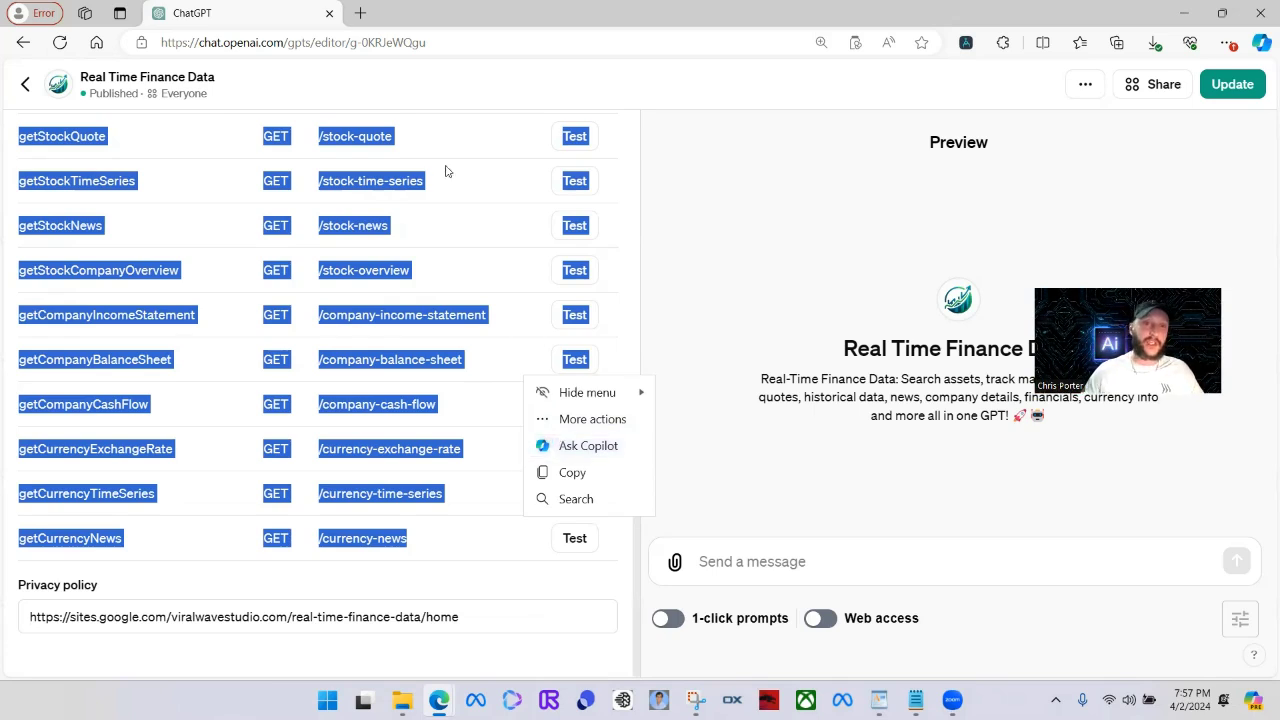
{"action": "left_click", "coordinate": [560, 420]}
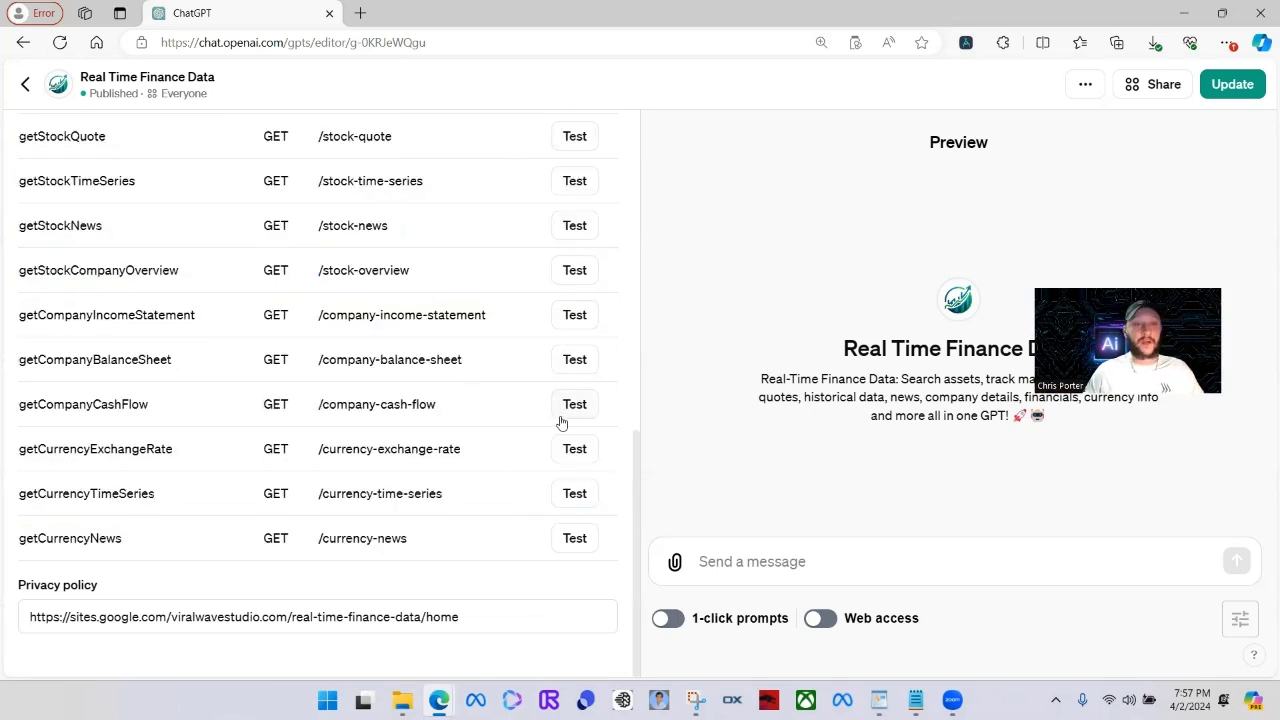
{"action": "scroll", "coordinate": [555, 415], "scroll_direction": "up", "scroll_amount": 10}
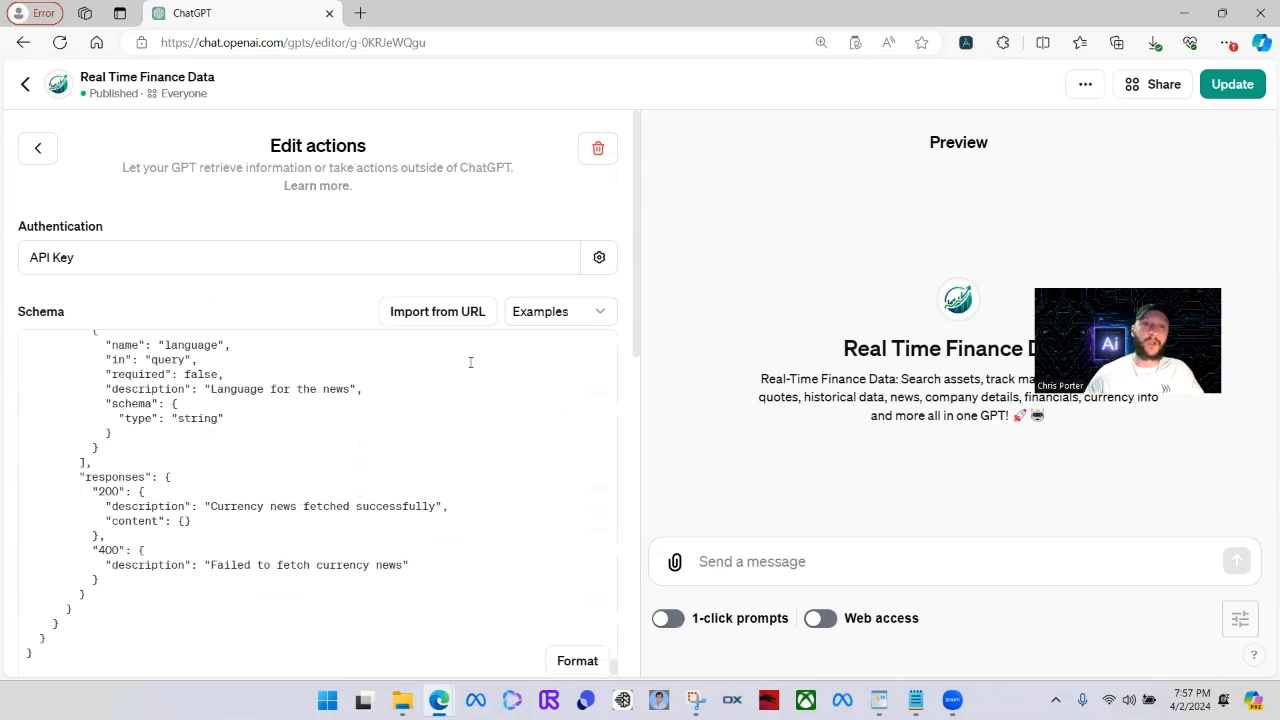
{"action": "scroll", "coordinate": [470, 362], "scroll_direction": "up", "scroll_amount": 3}
Return to the GPT's configuration to look over its capabilities and actions, and leave the editor for a new standard ChatGPT chat.
{"action": "left_click", "coordinate": [37, 148]}
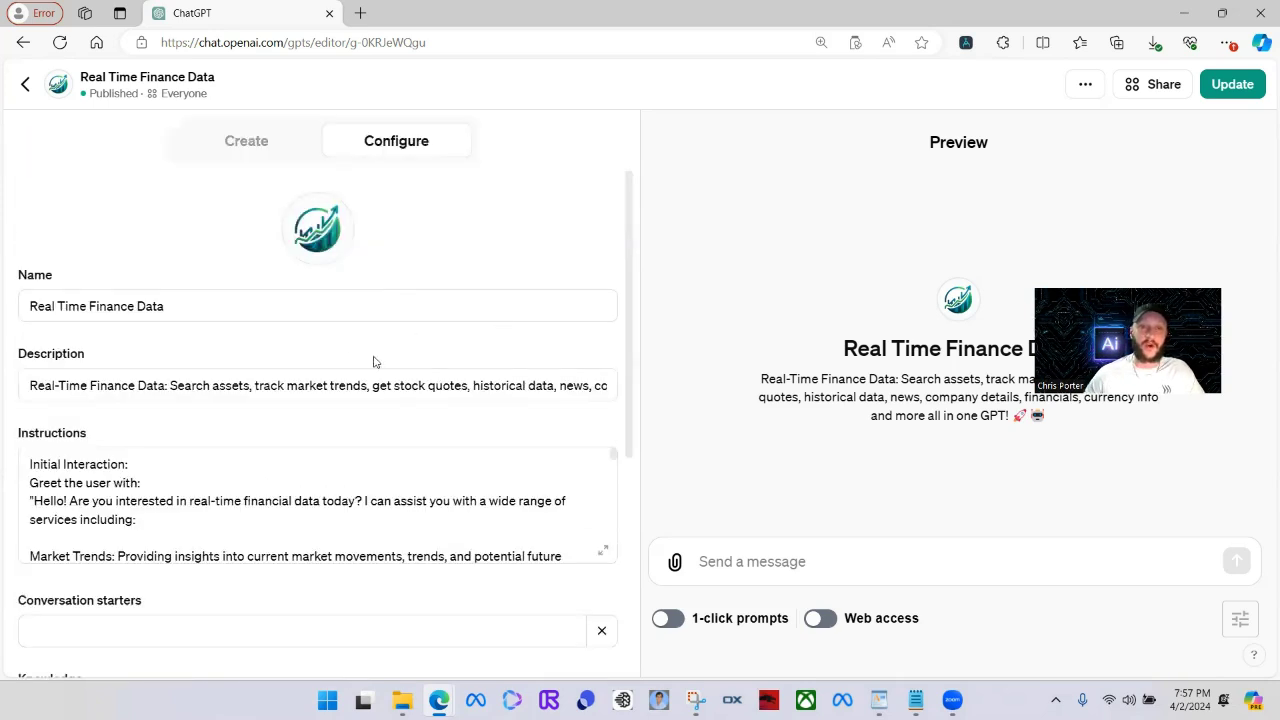
{"action": "scroll", "coordinate": [374, 362], "scroll_direction": "down", "scroll_amount": 3}
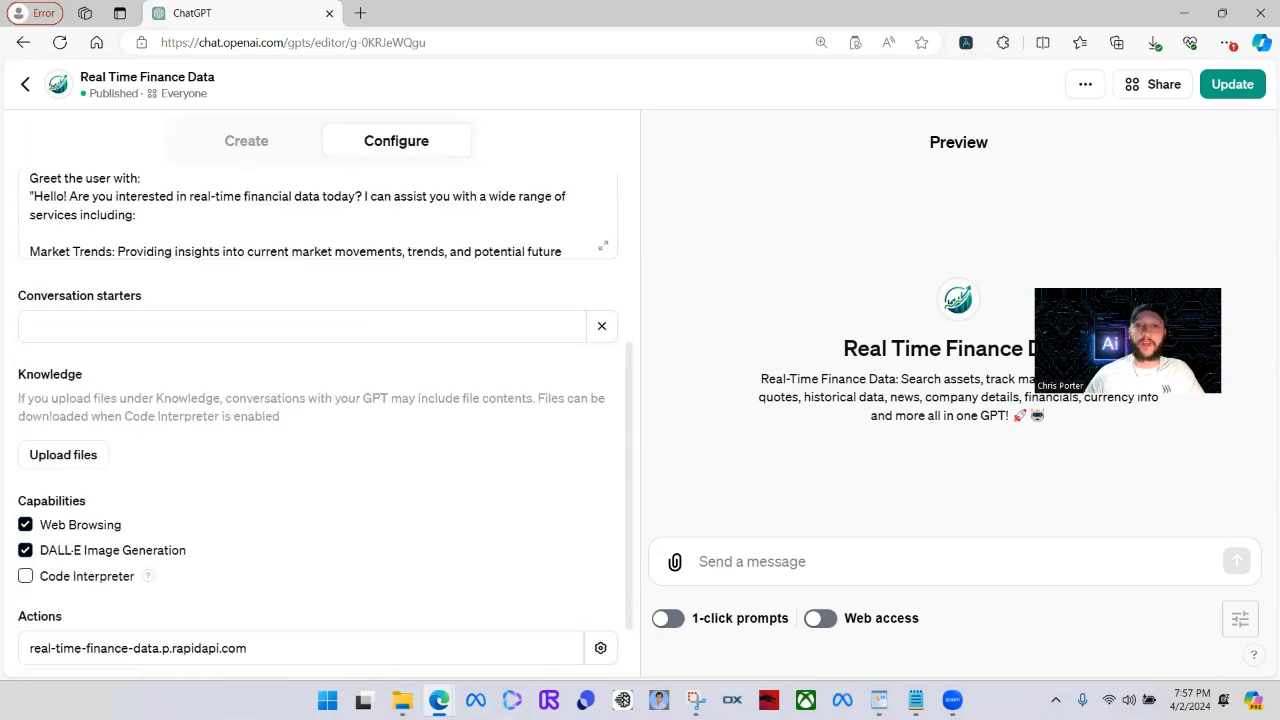
{"action": "left_click", "coordinate": [26, 88]}
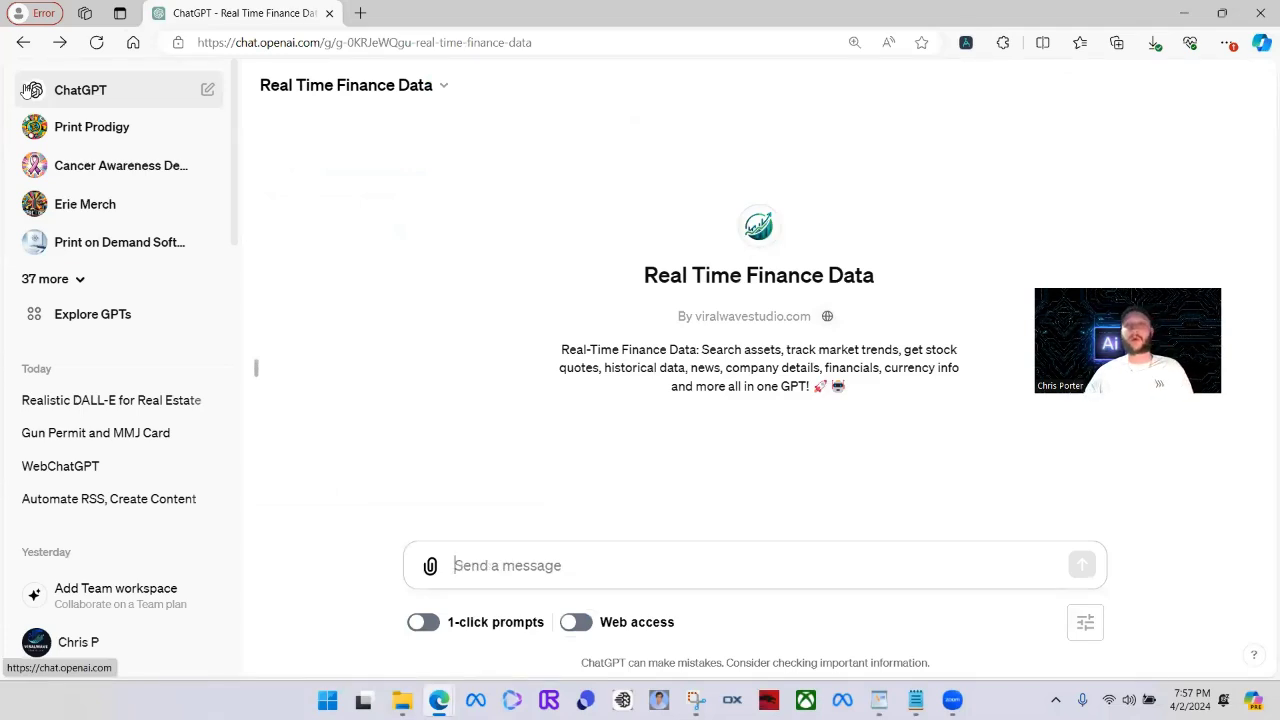
{"action": "left_click", "coordinate": [122, 90]}
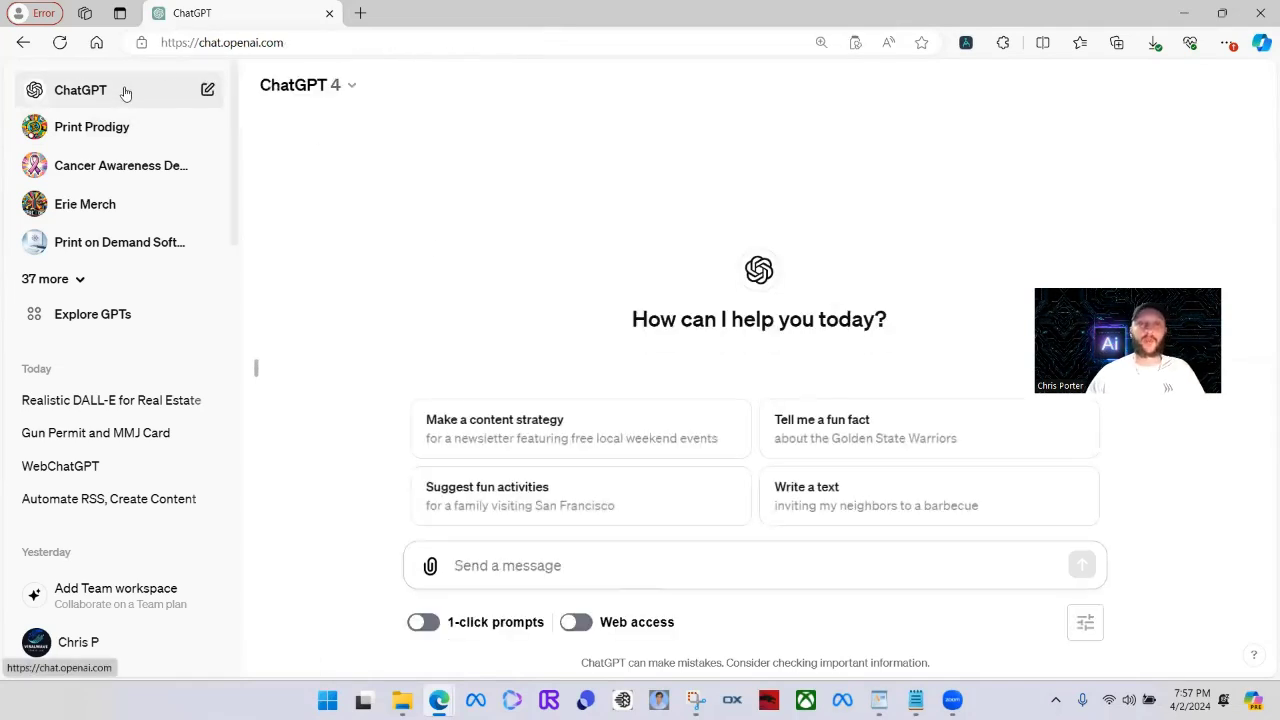